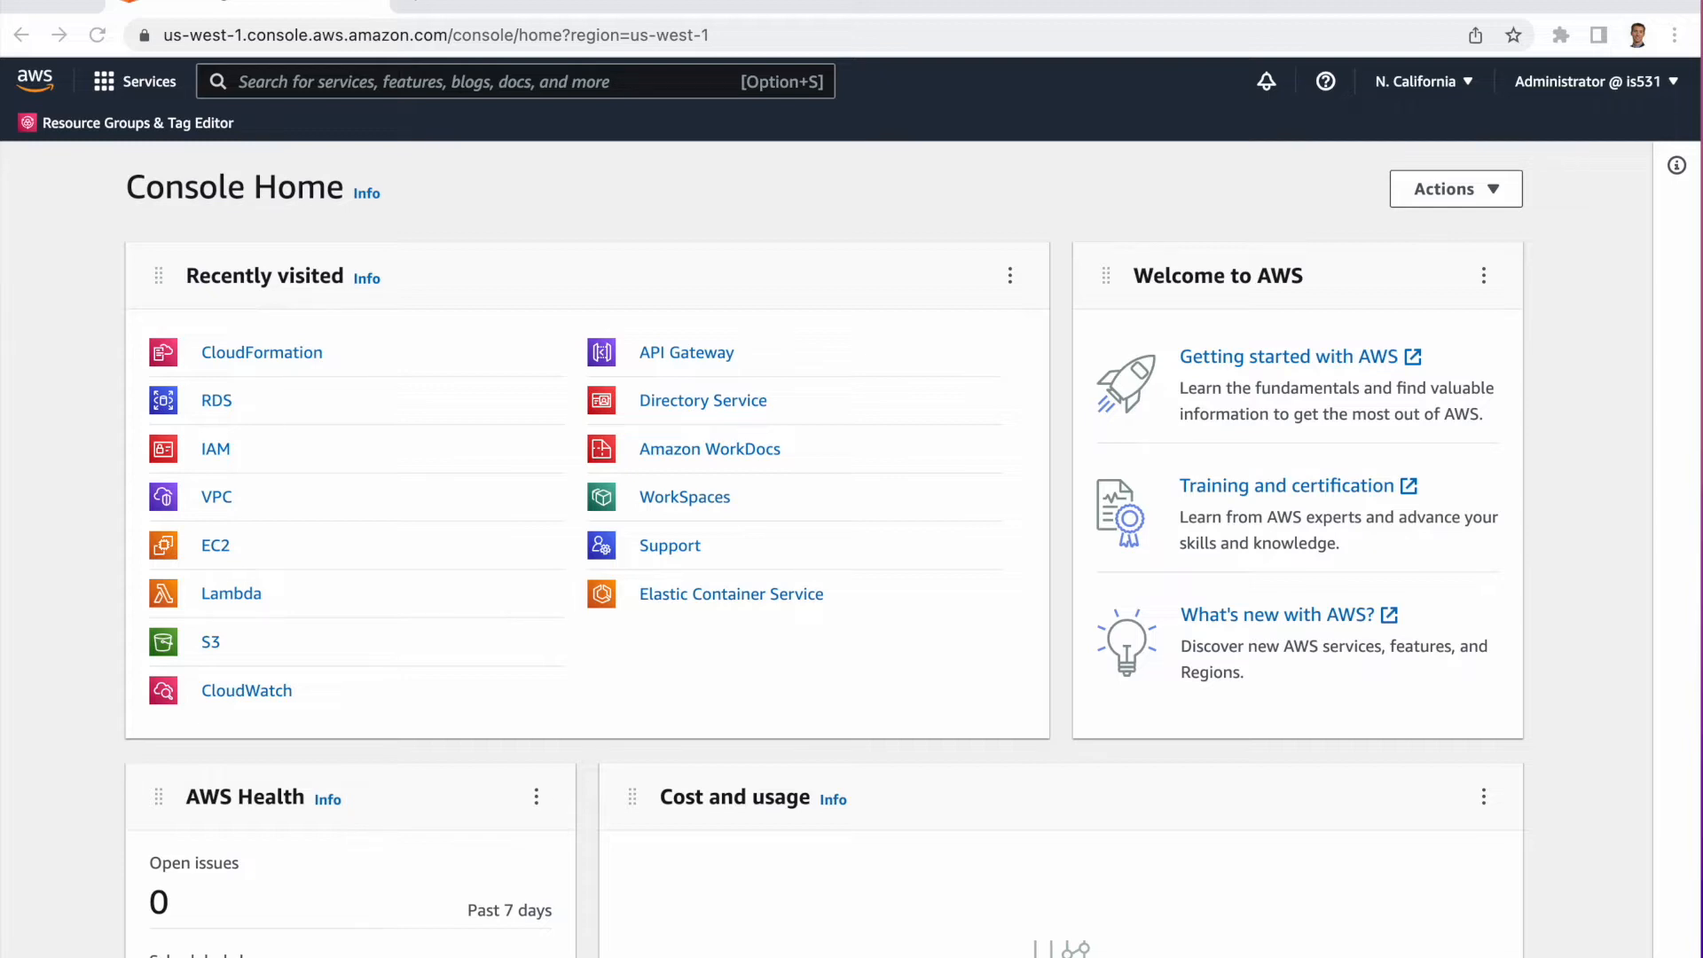
Search the console for cloudformation and open the CloudFormation service.
click(448, 78)
text(c)
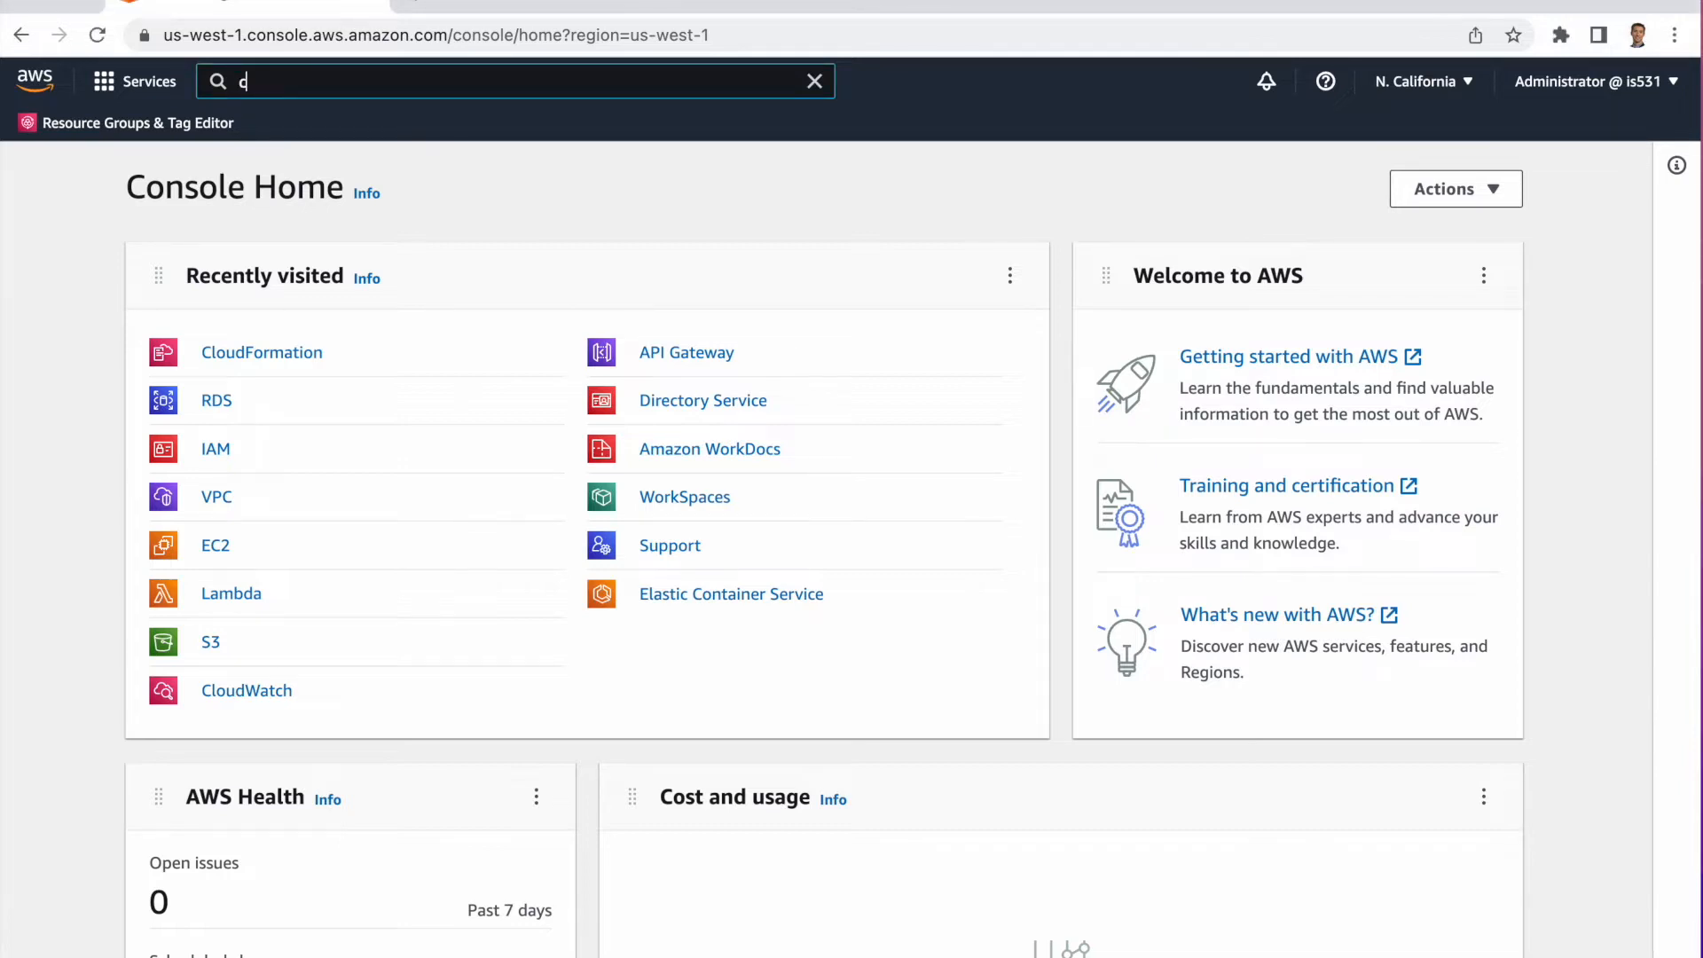
text(l)
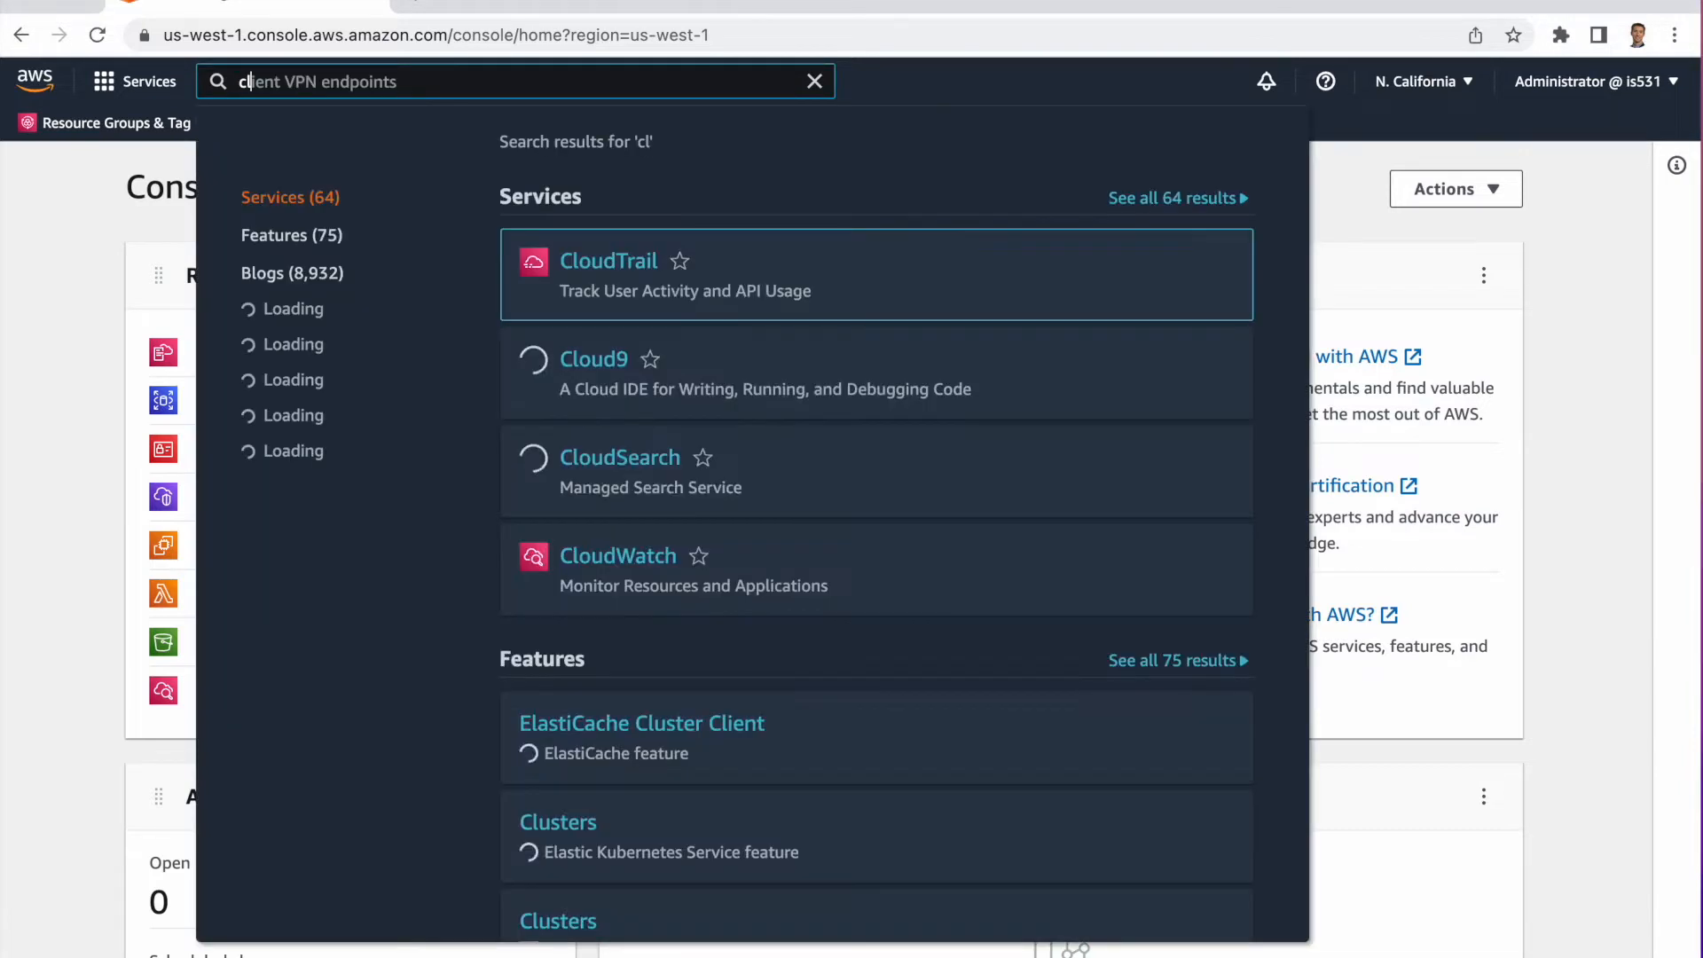
text(oudf)
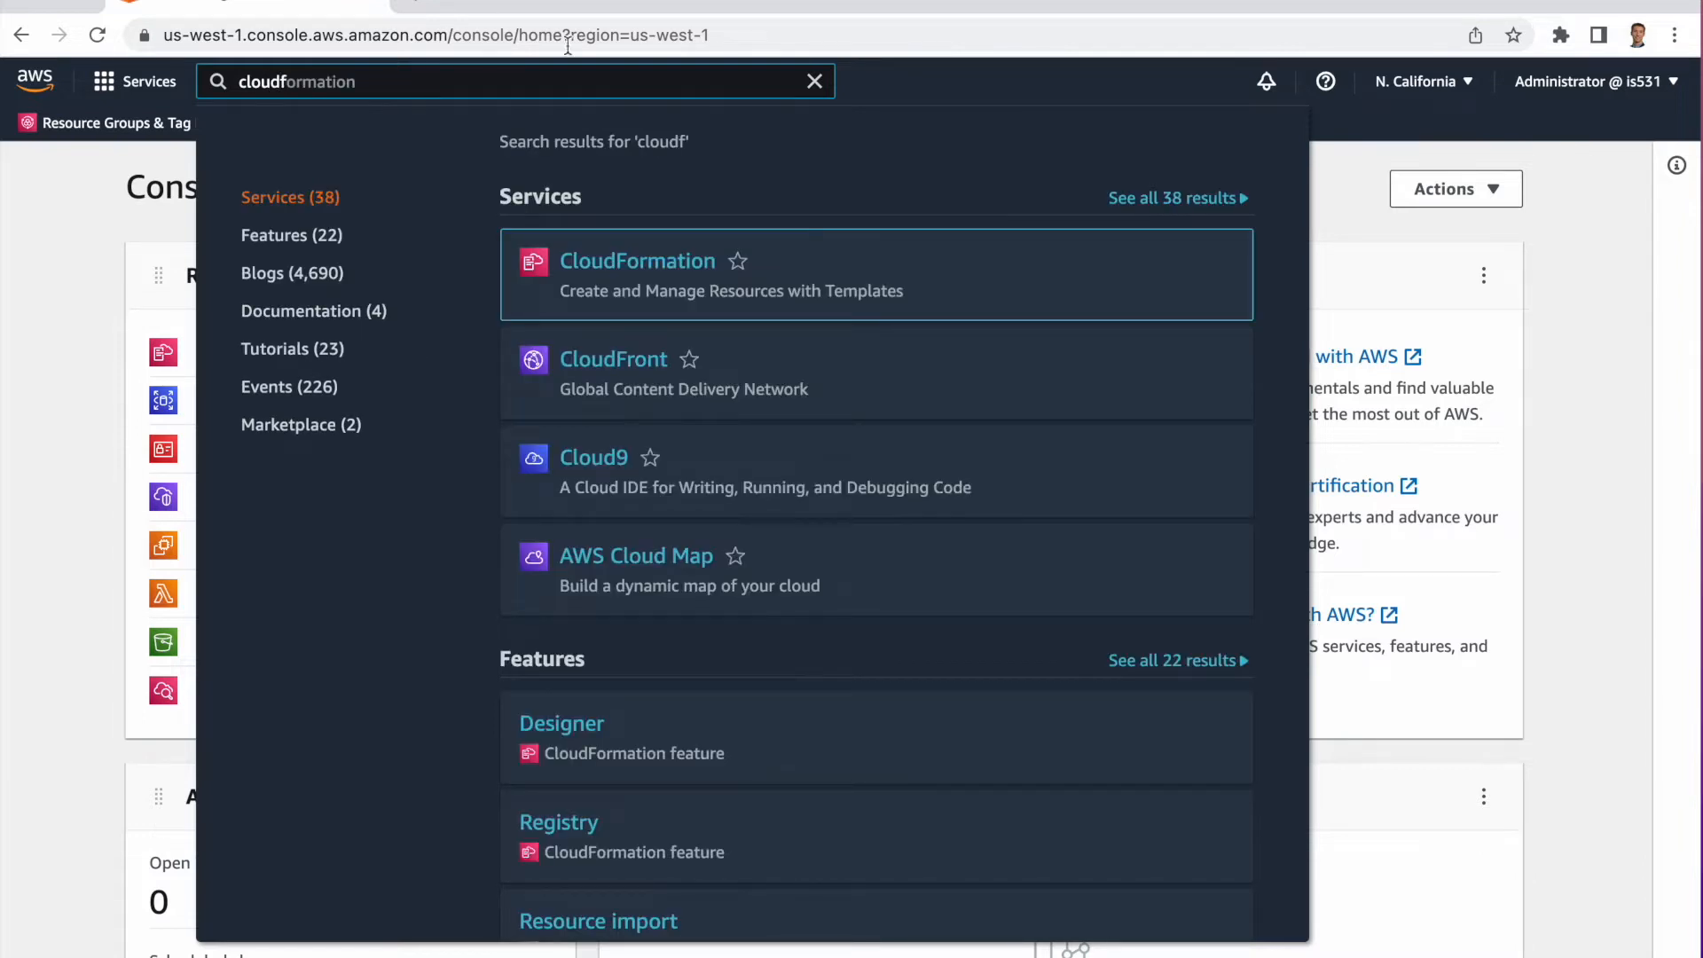
click(648, 264)
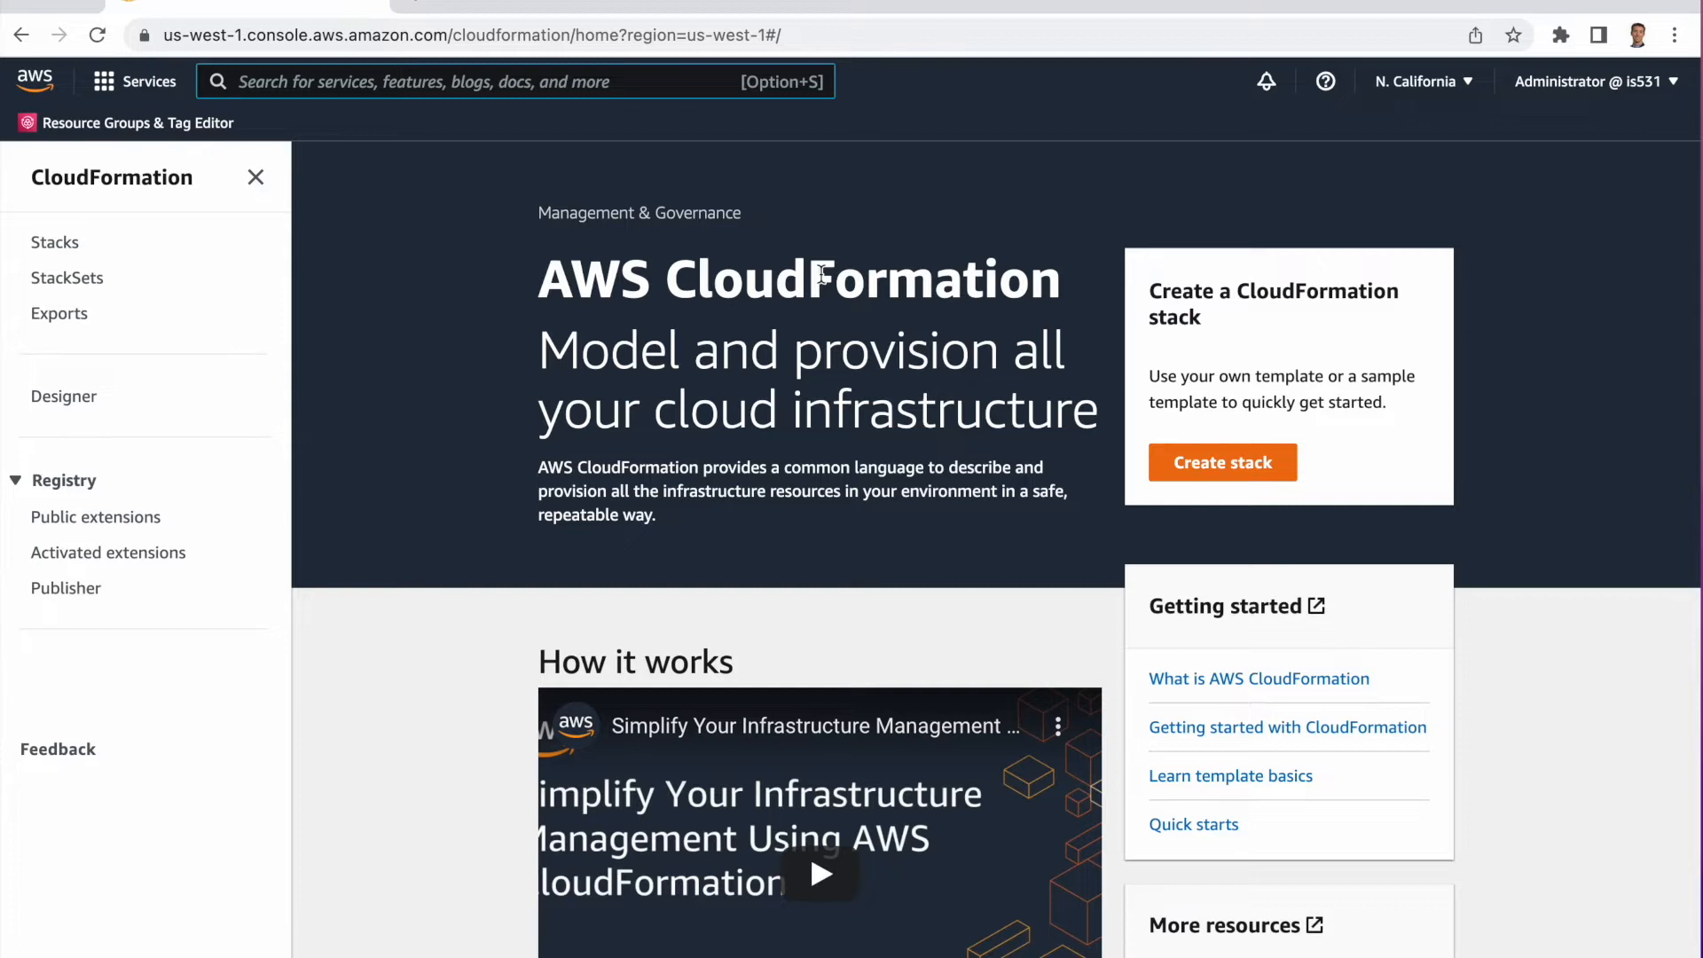
Start creating a stack from a sample template and choose the LAMP Stack template.
click(1278, 464)
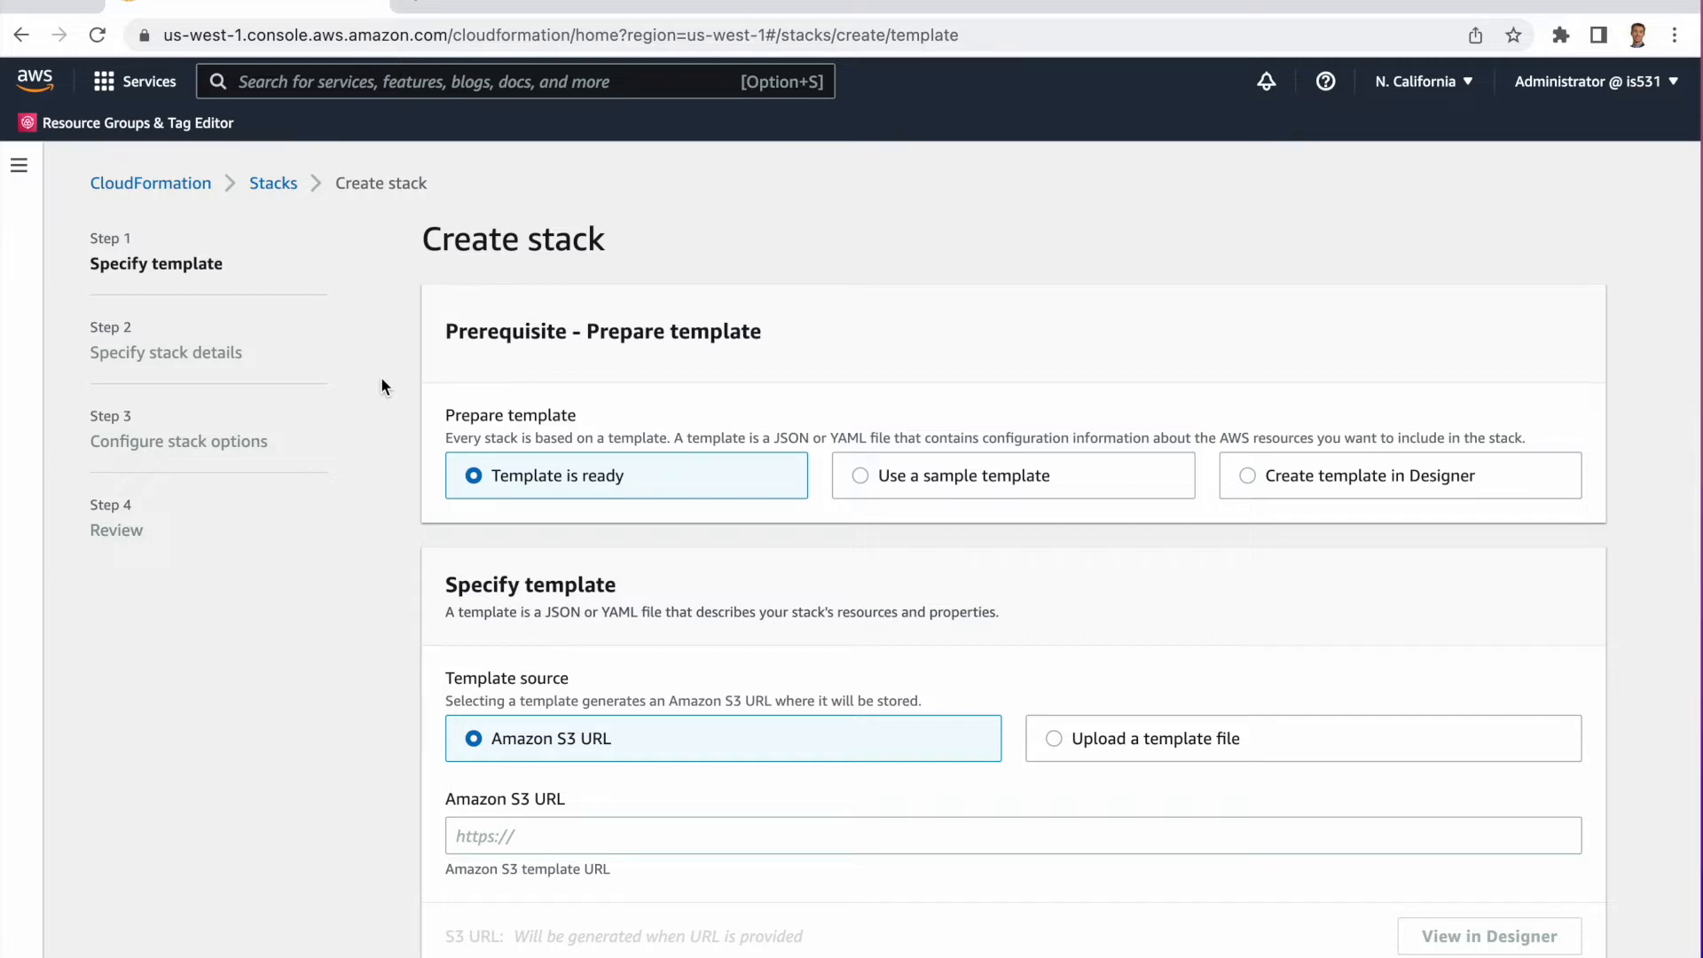
click(859, 476)
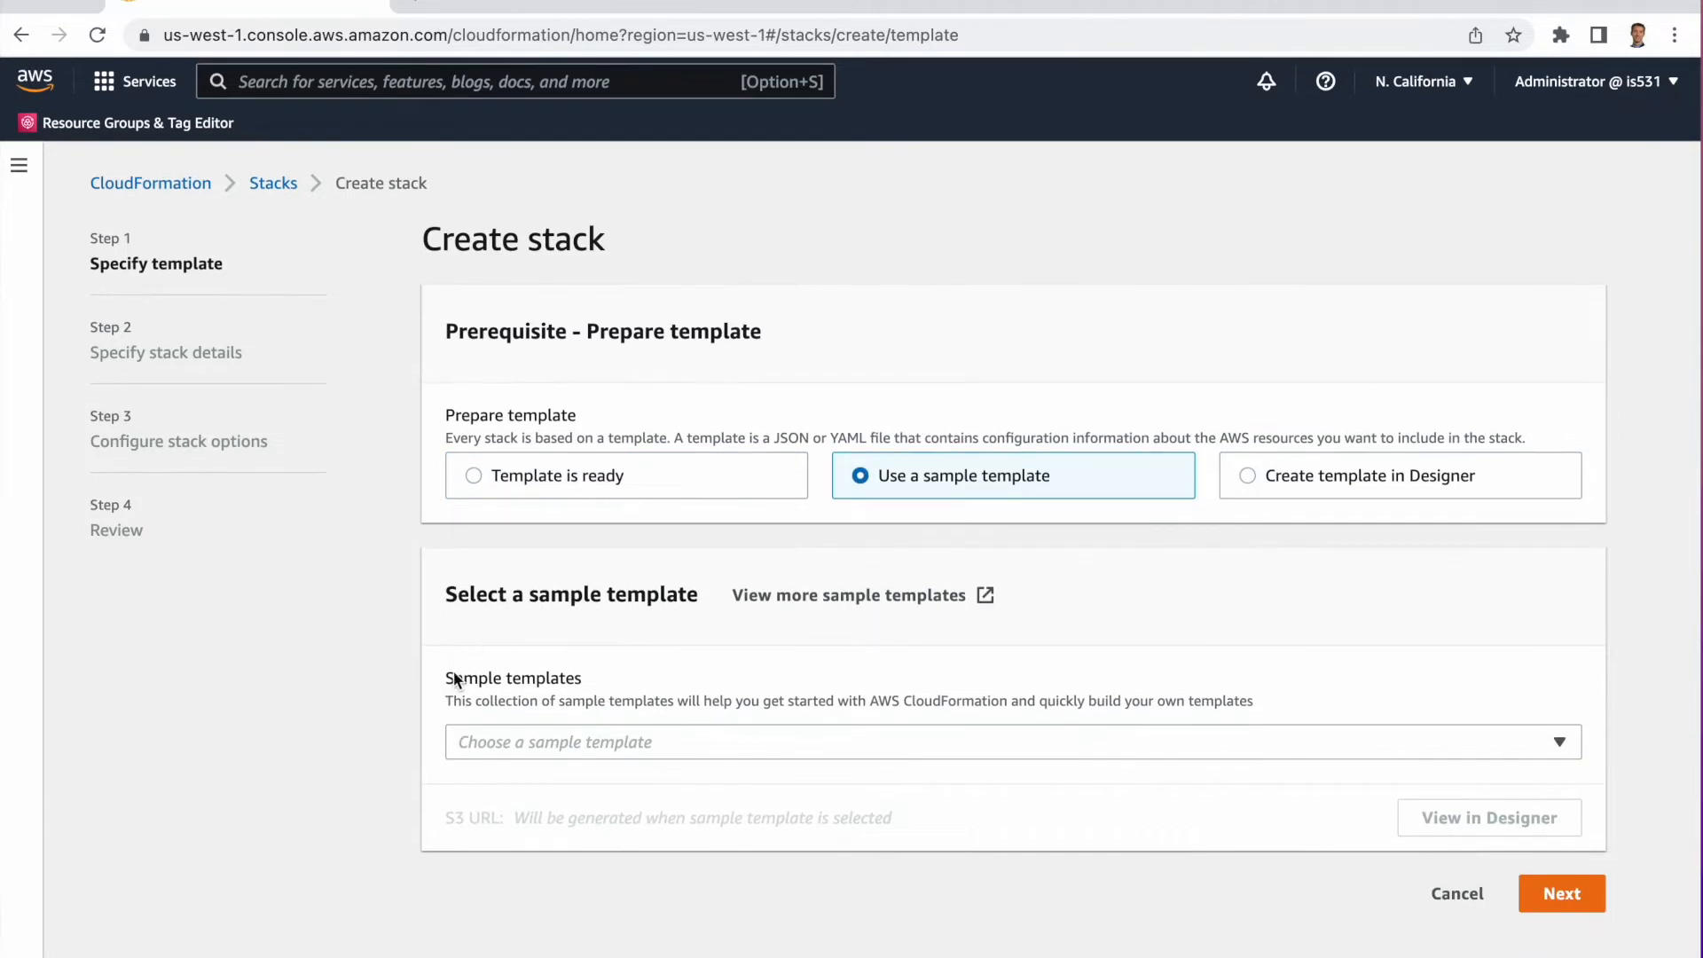
click(493, 741)
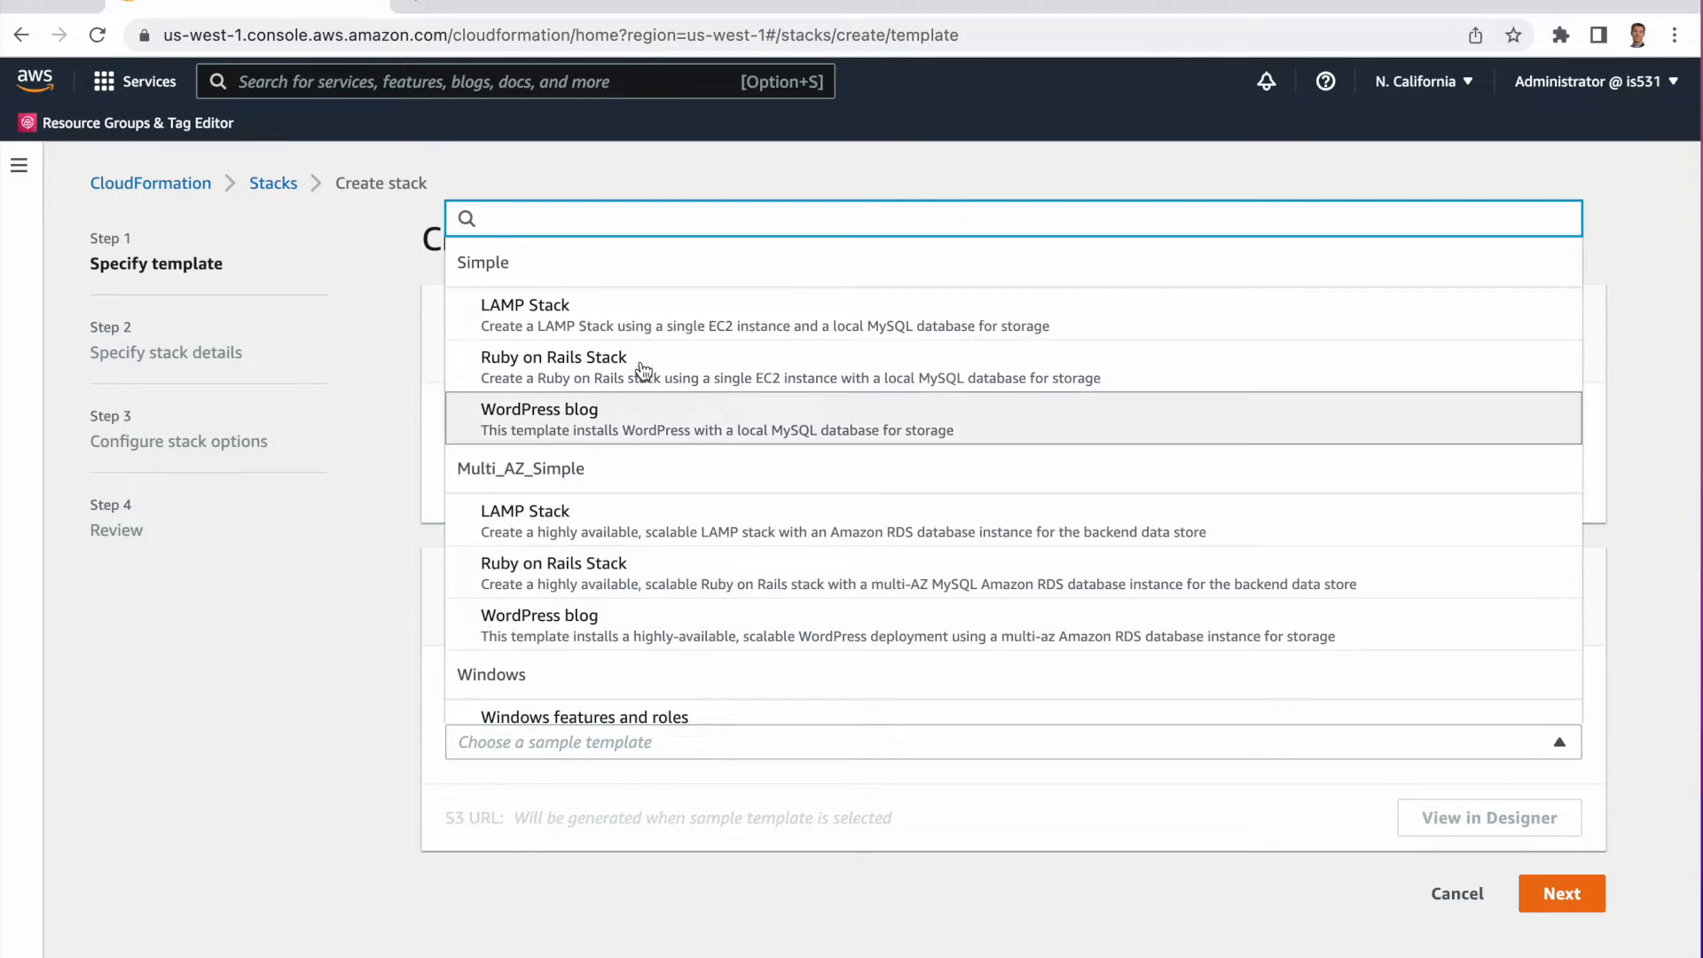
click(596, 321)
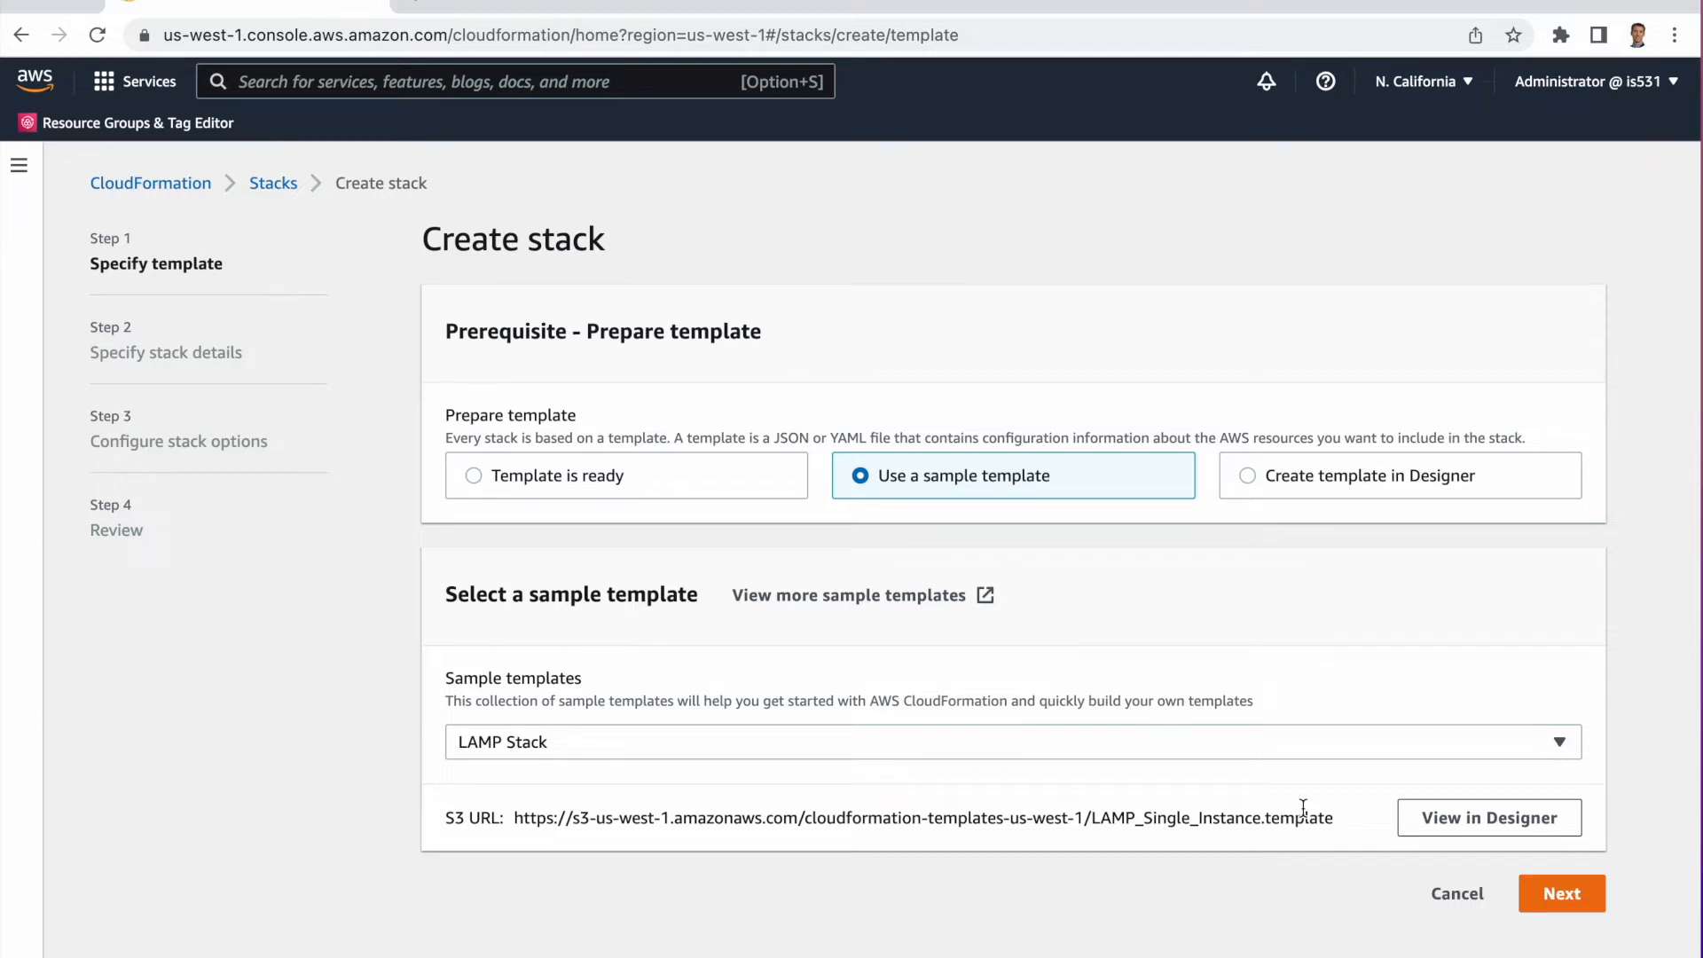
Copy the LAMP Stack template's S3 URL and open it in a new browser tab.
drag(516, 817, 1212, 851)
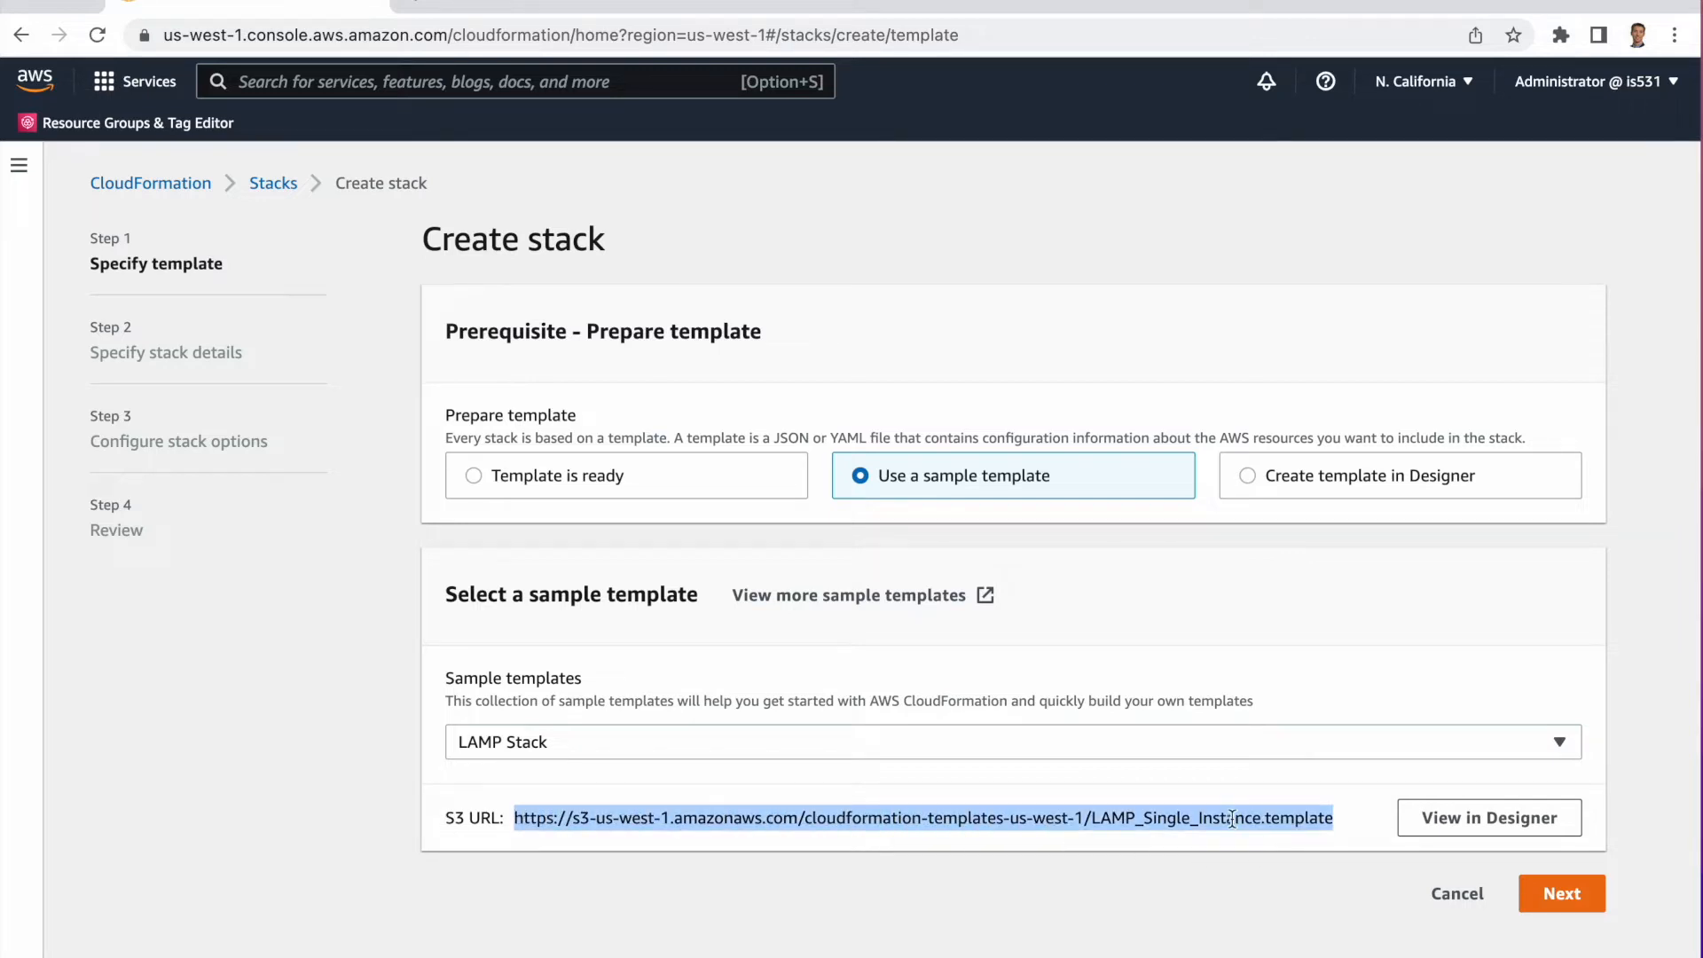
right_click(1232, 817)
click(1038, 791)
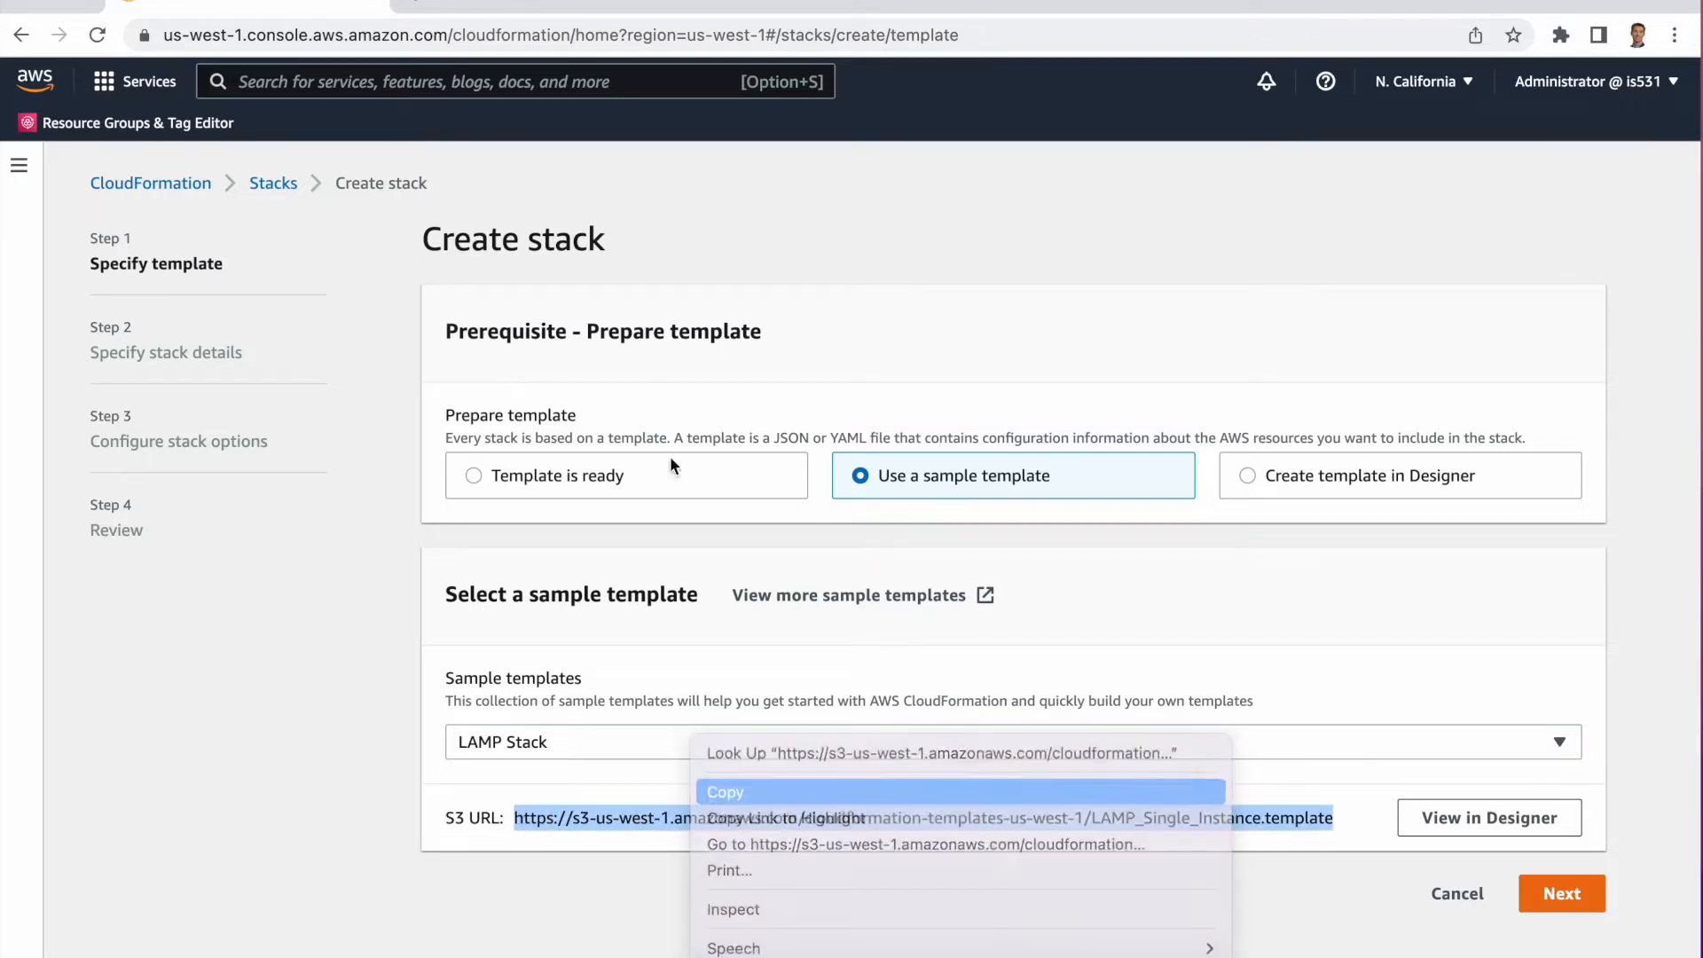
key(super+t)
key(super+v)
key(Return)
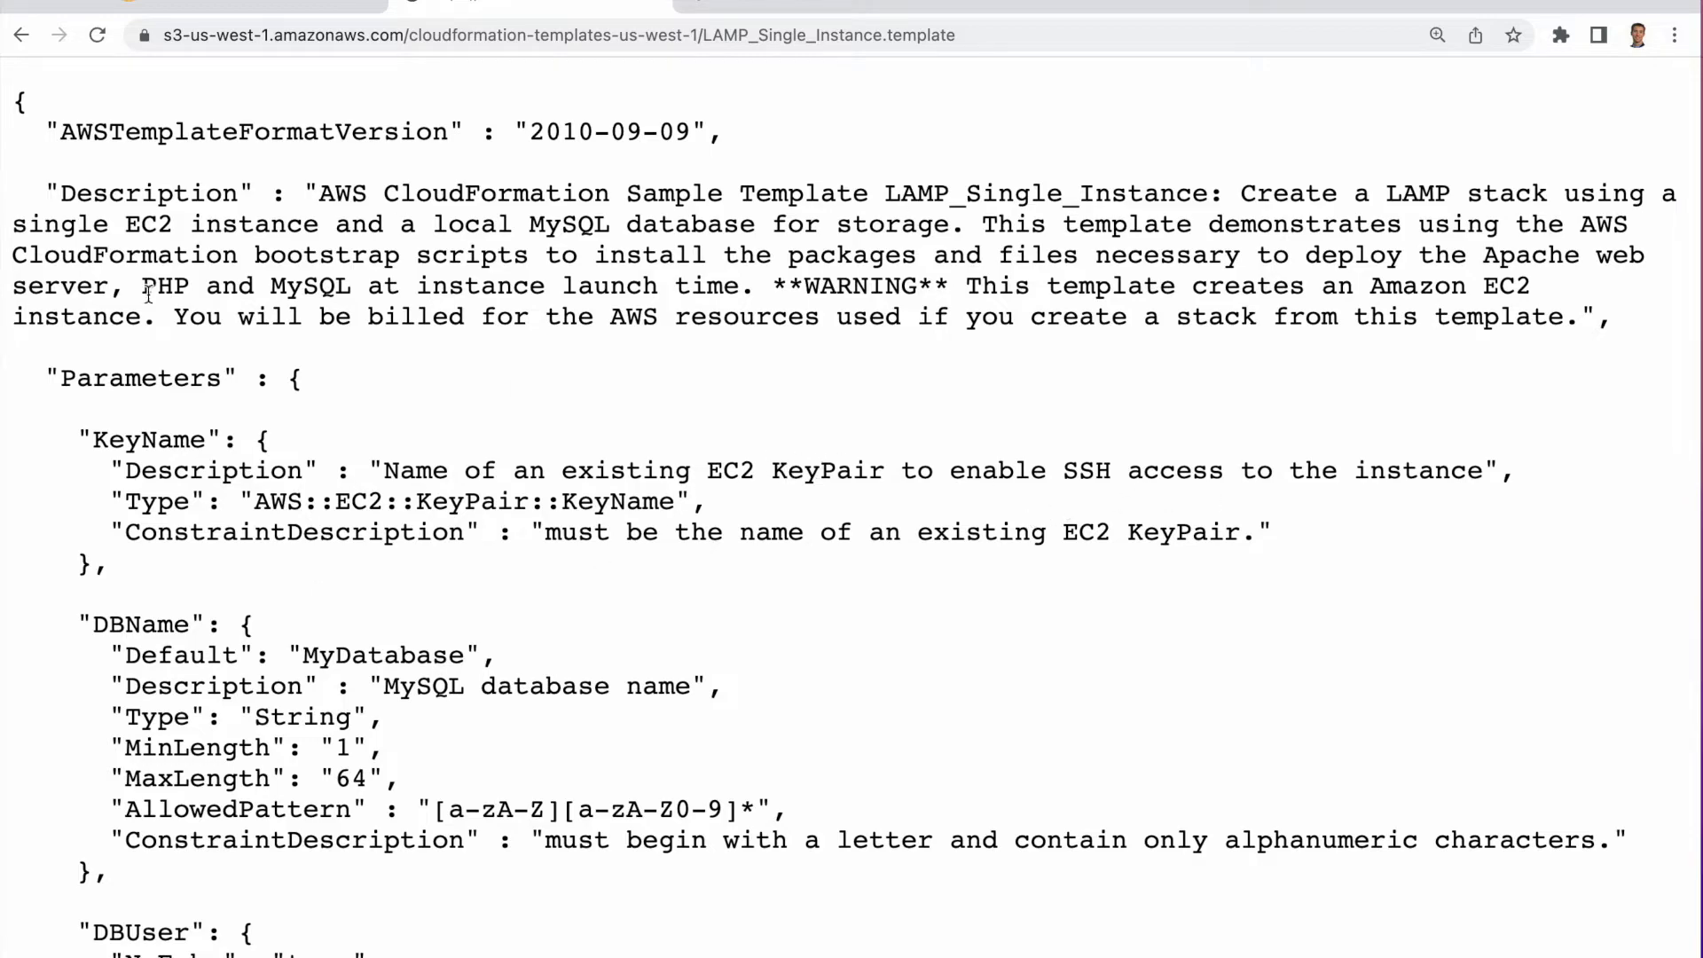
Read through the template's parameters, resources and outputs.
drag(48, 378, 191, 379)
scroll(391, 503, down, 10)
scroll(391, 503, down, 20)
scroll(391, 498, down, 20)
scroll(391, 498, down, 3)
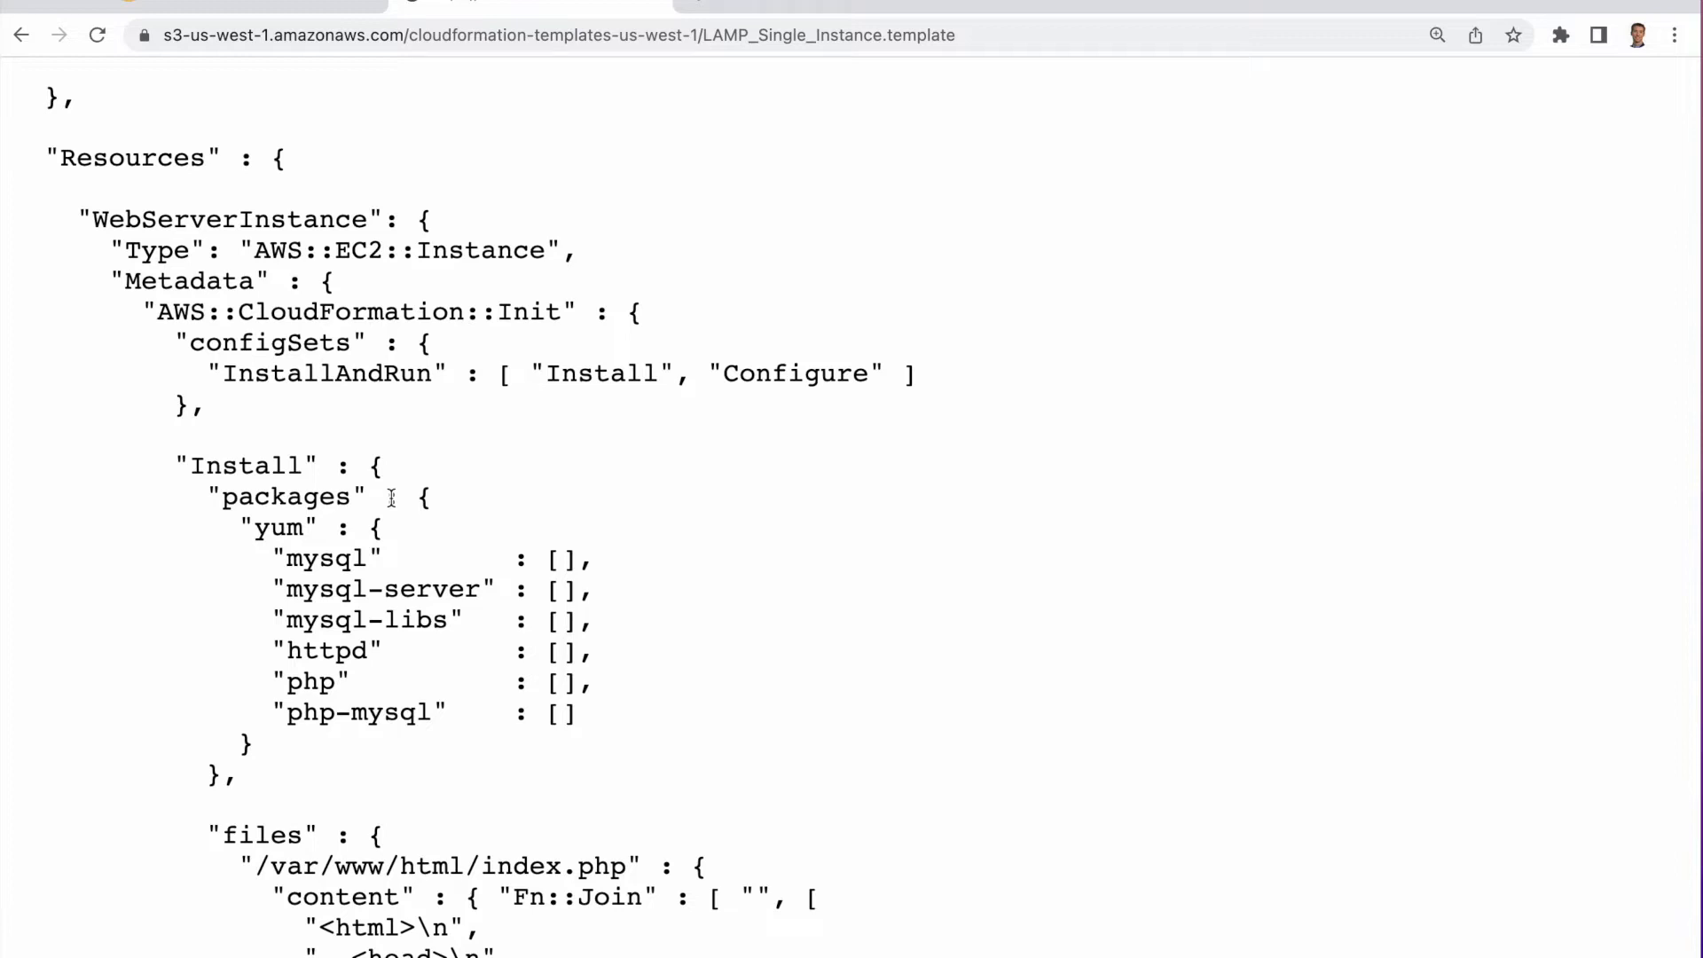
scroll(391, 498, down, 2)
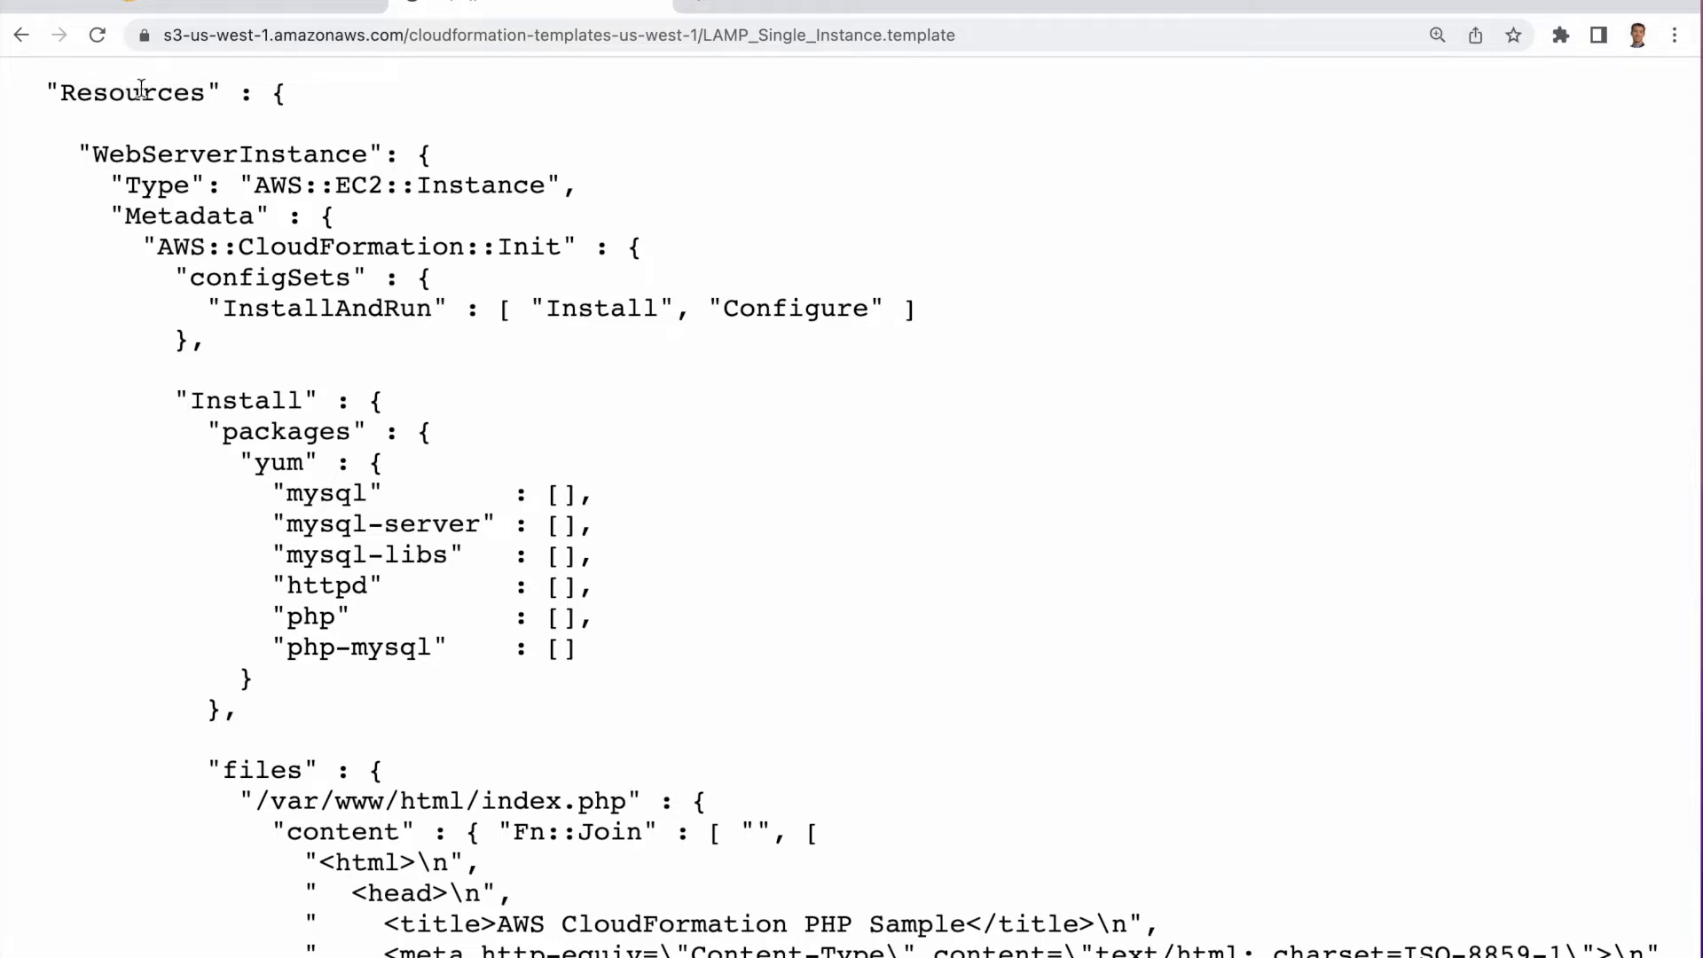
drag(98, 185, 573, 181)
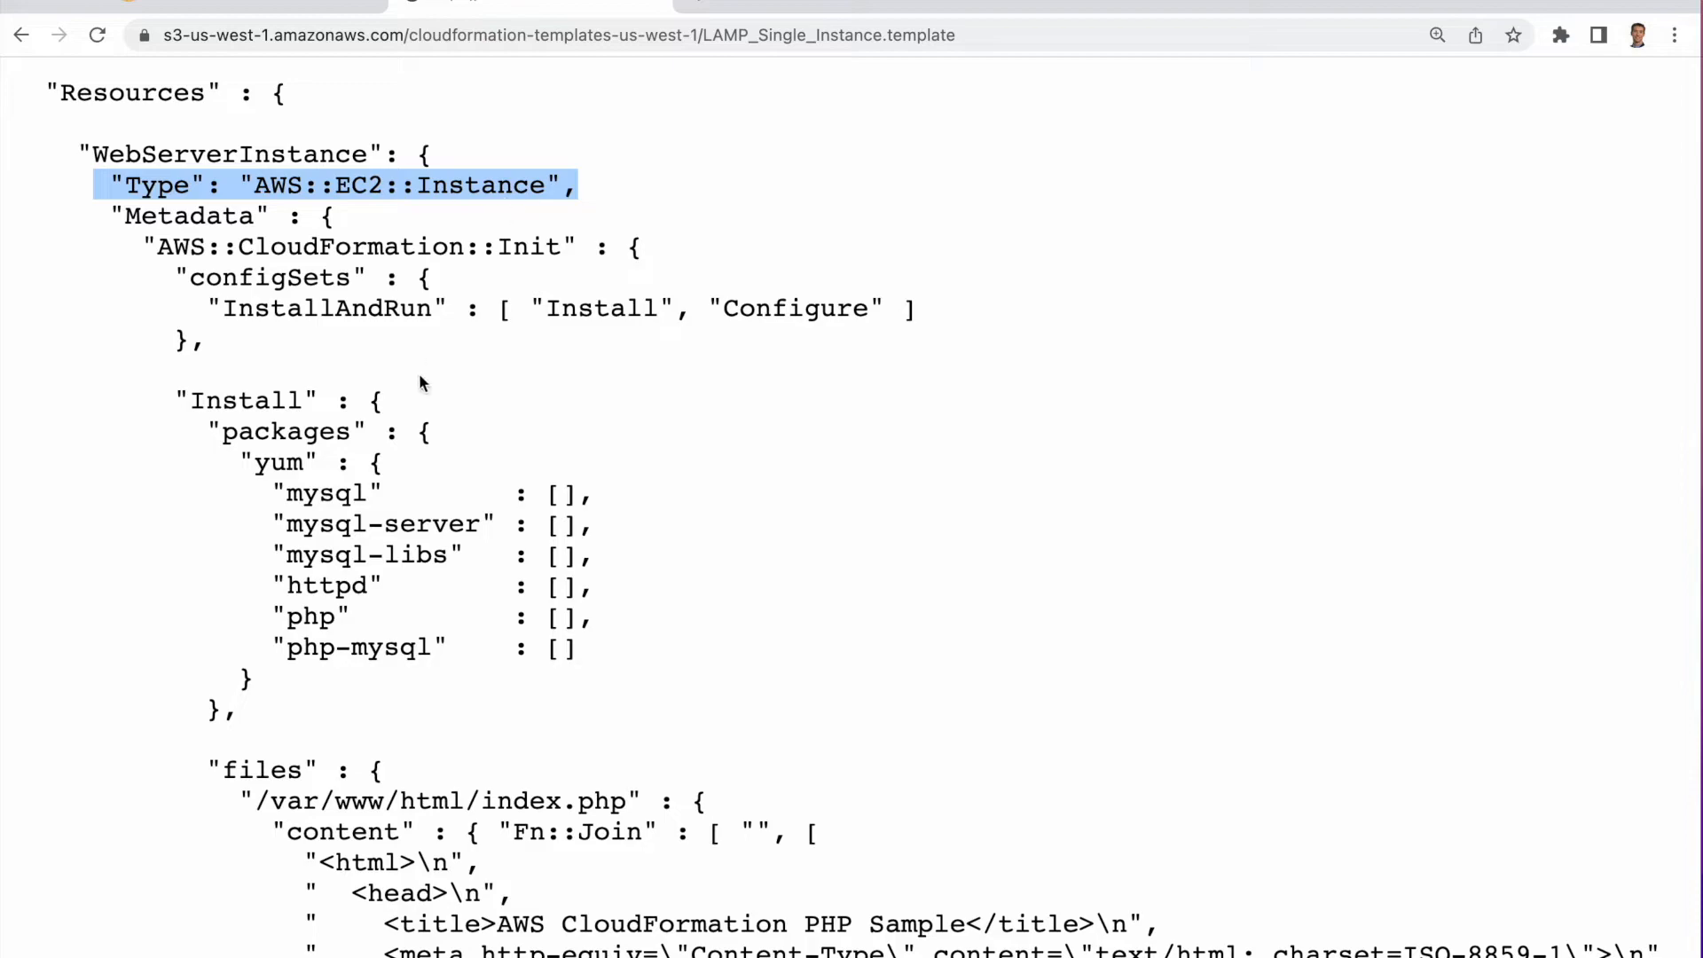
scroll(429, 550, down, 20)
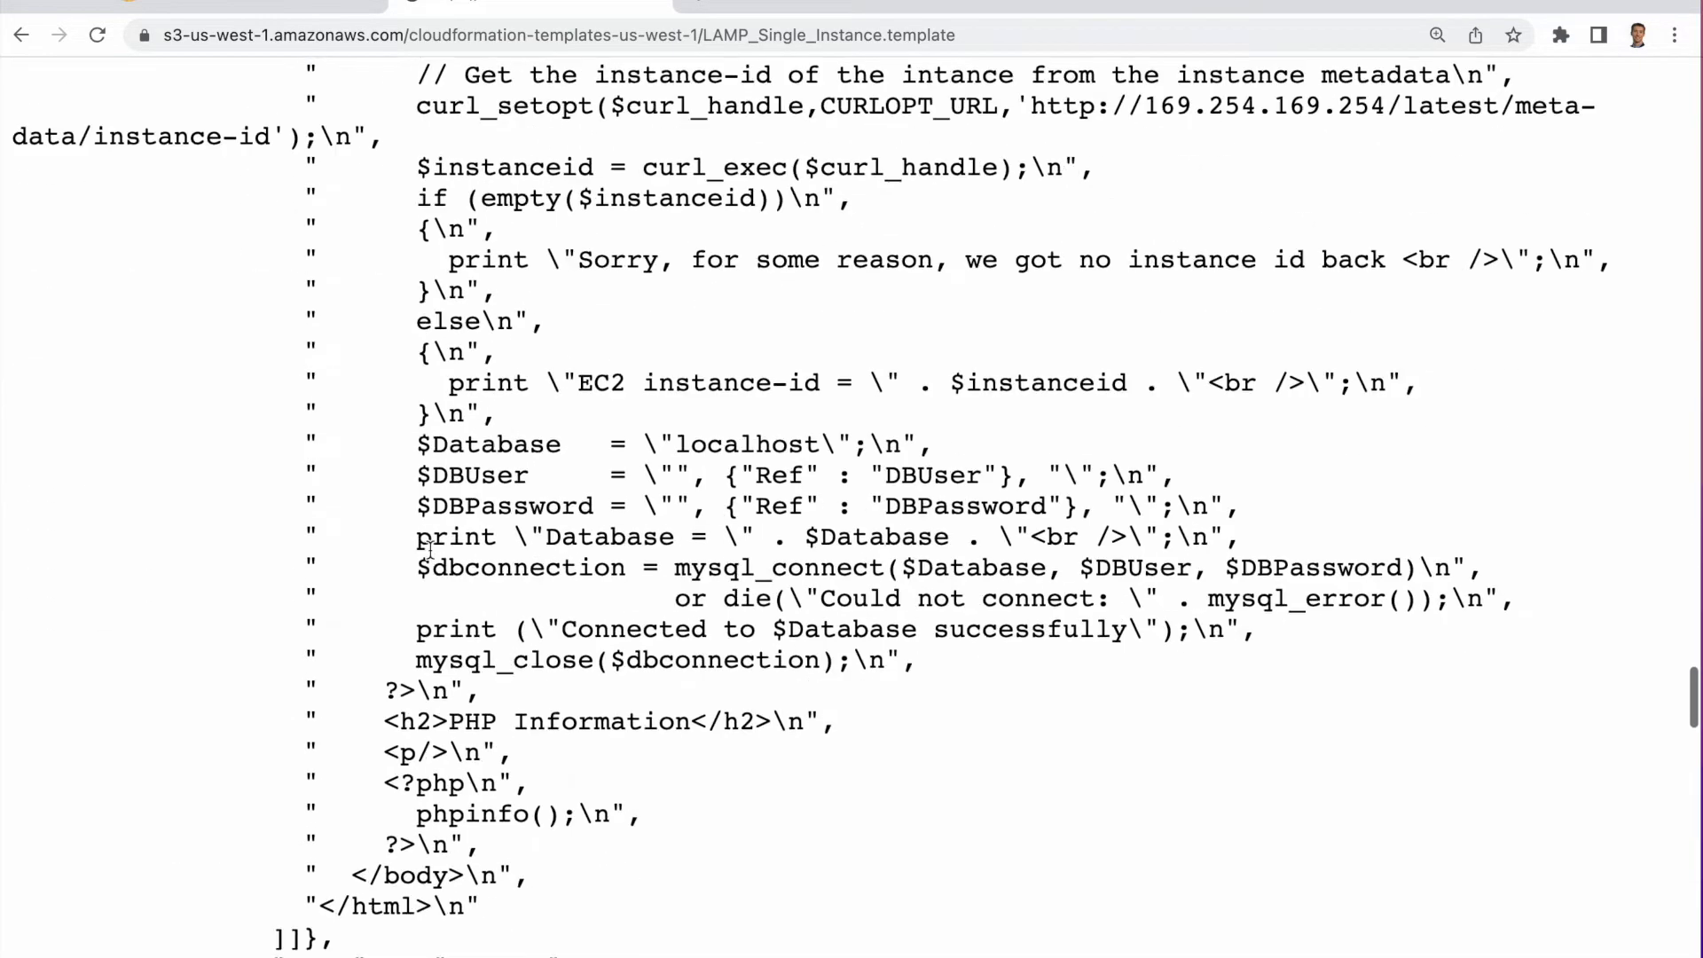
scroll(430, 550, down, 19)
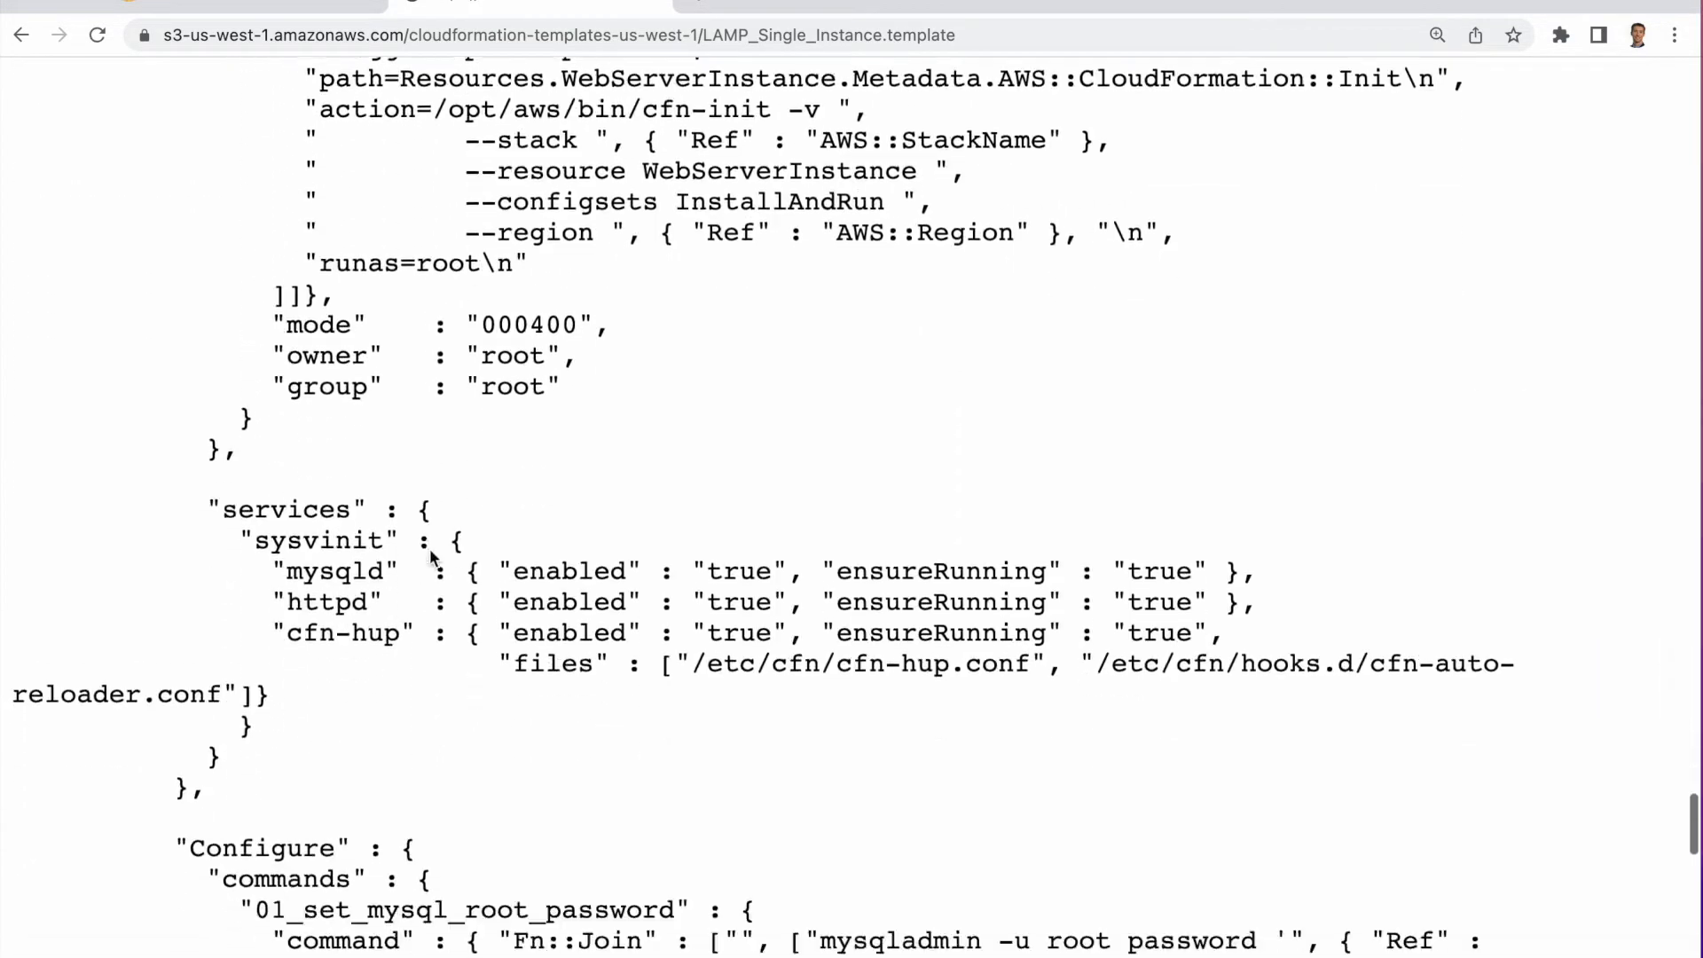
scroll(432, 556, down, 17)
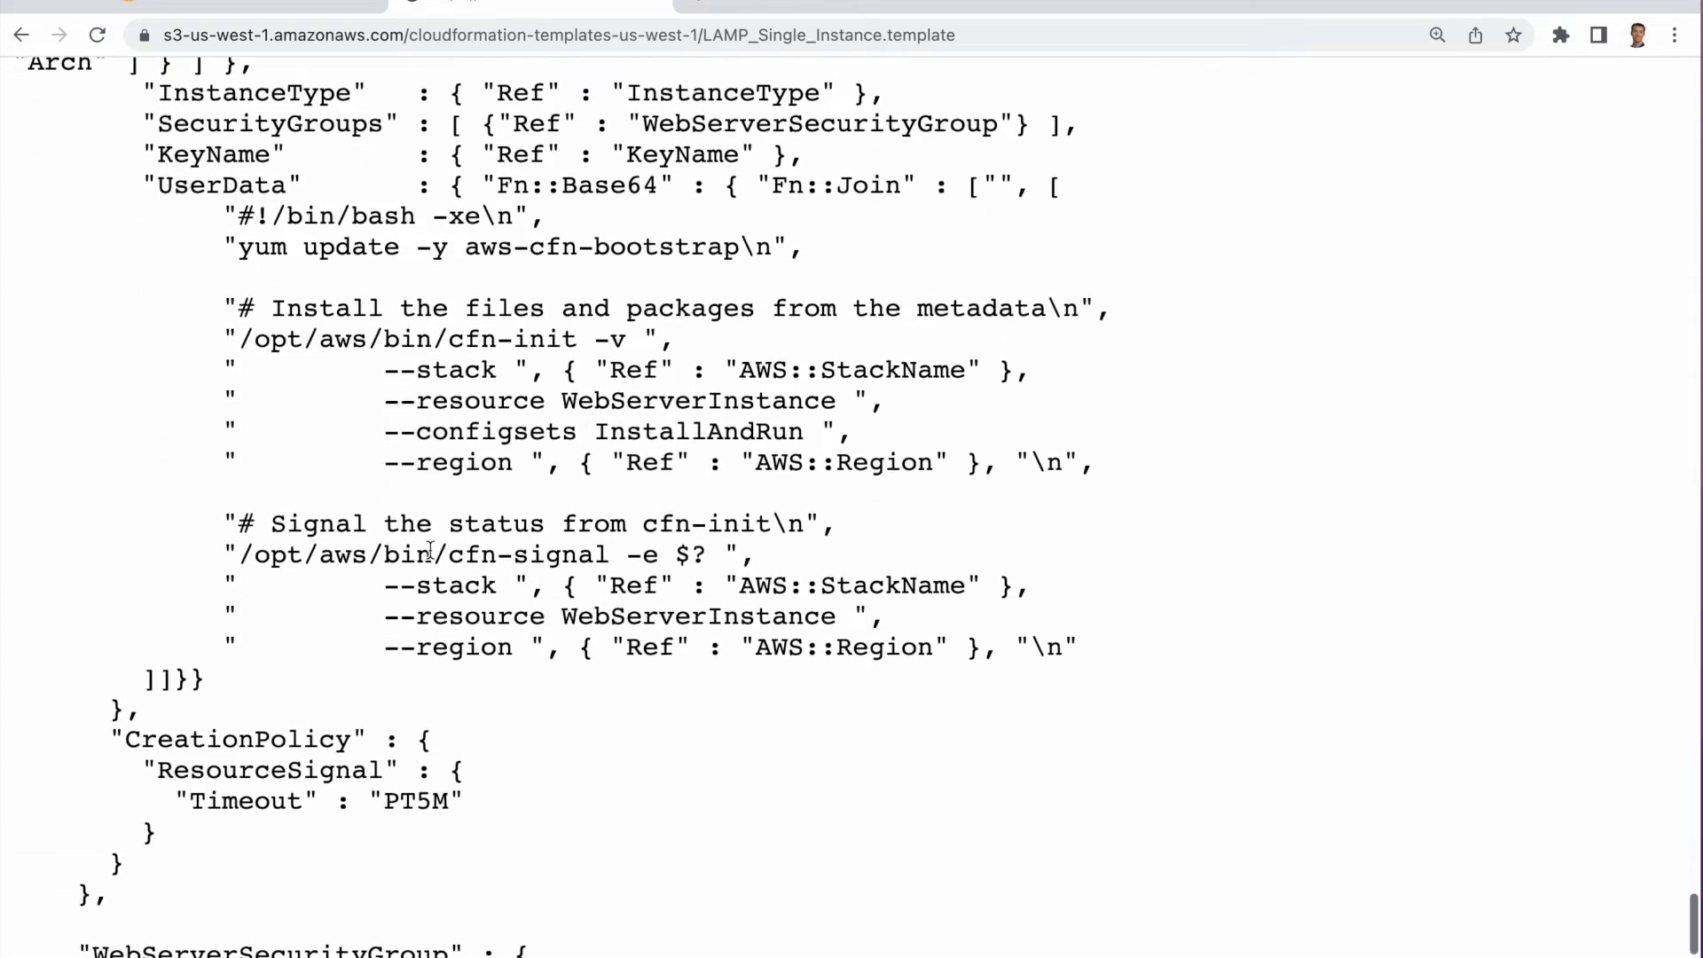
scroll(429, 547, down, 5)
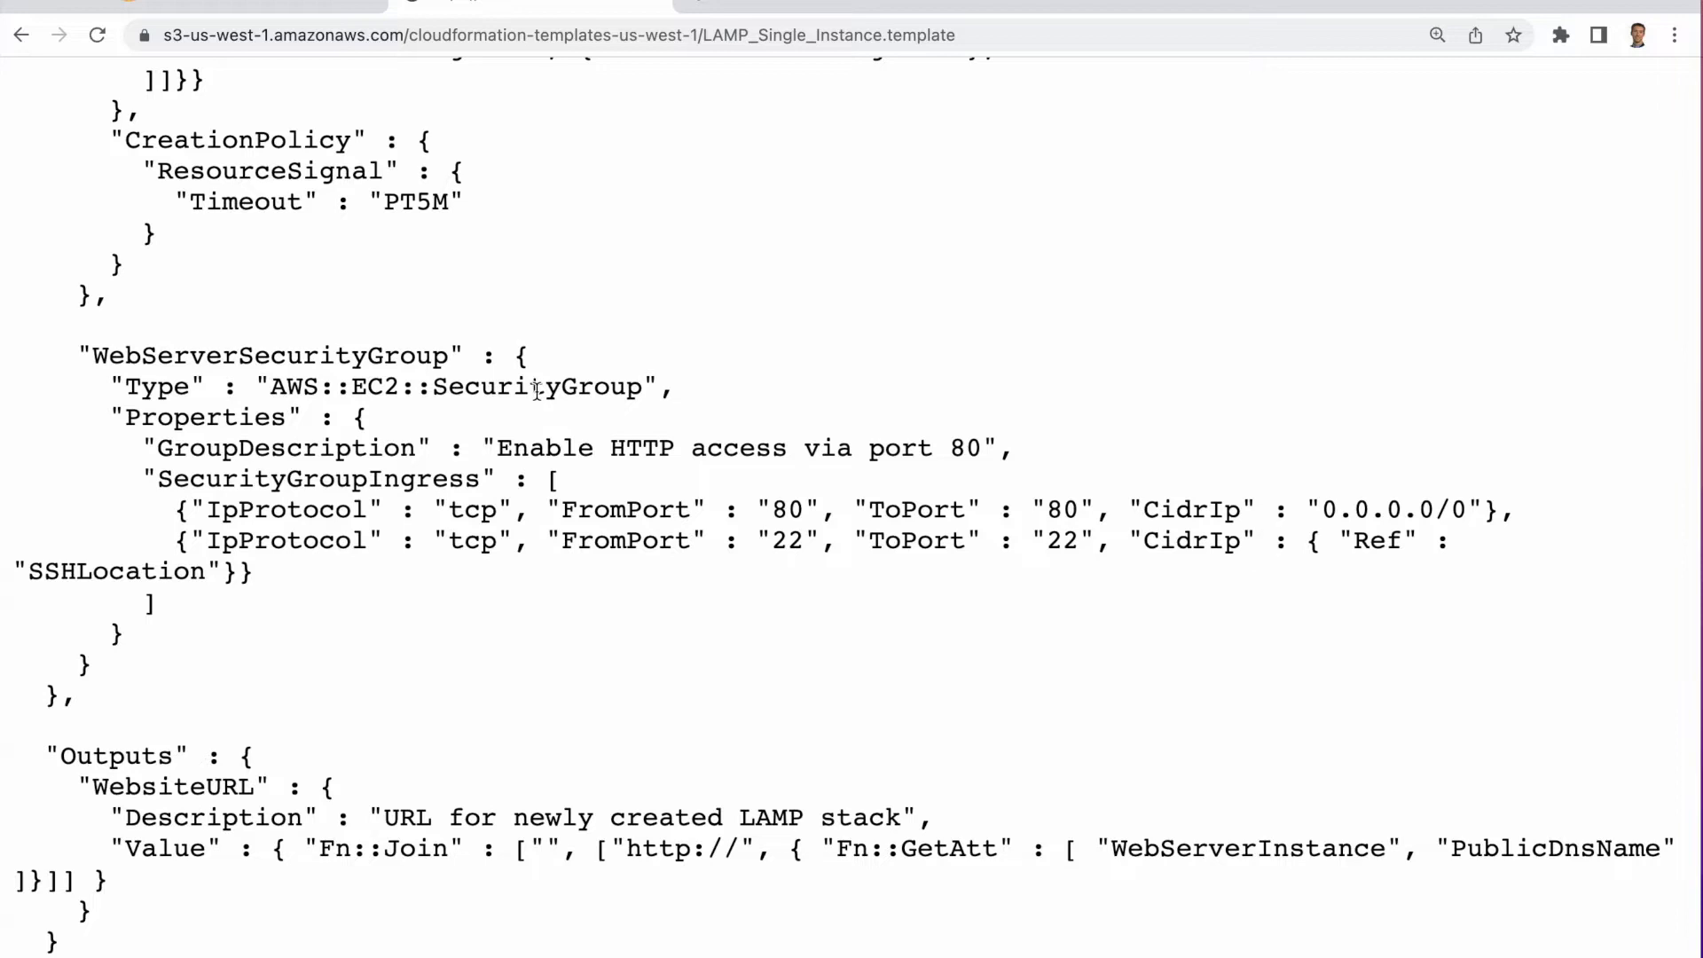
scroll(599, 475, down, 1)
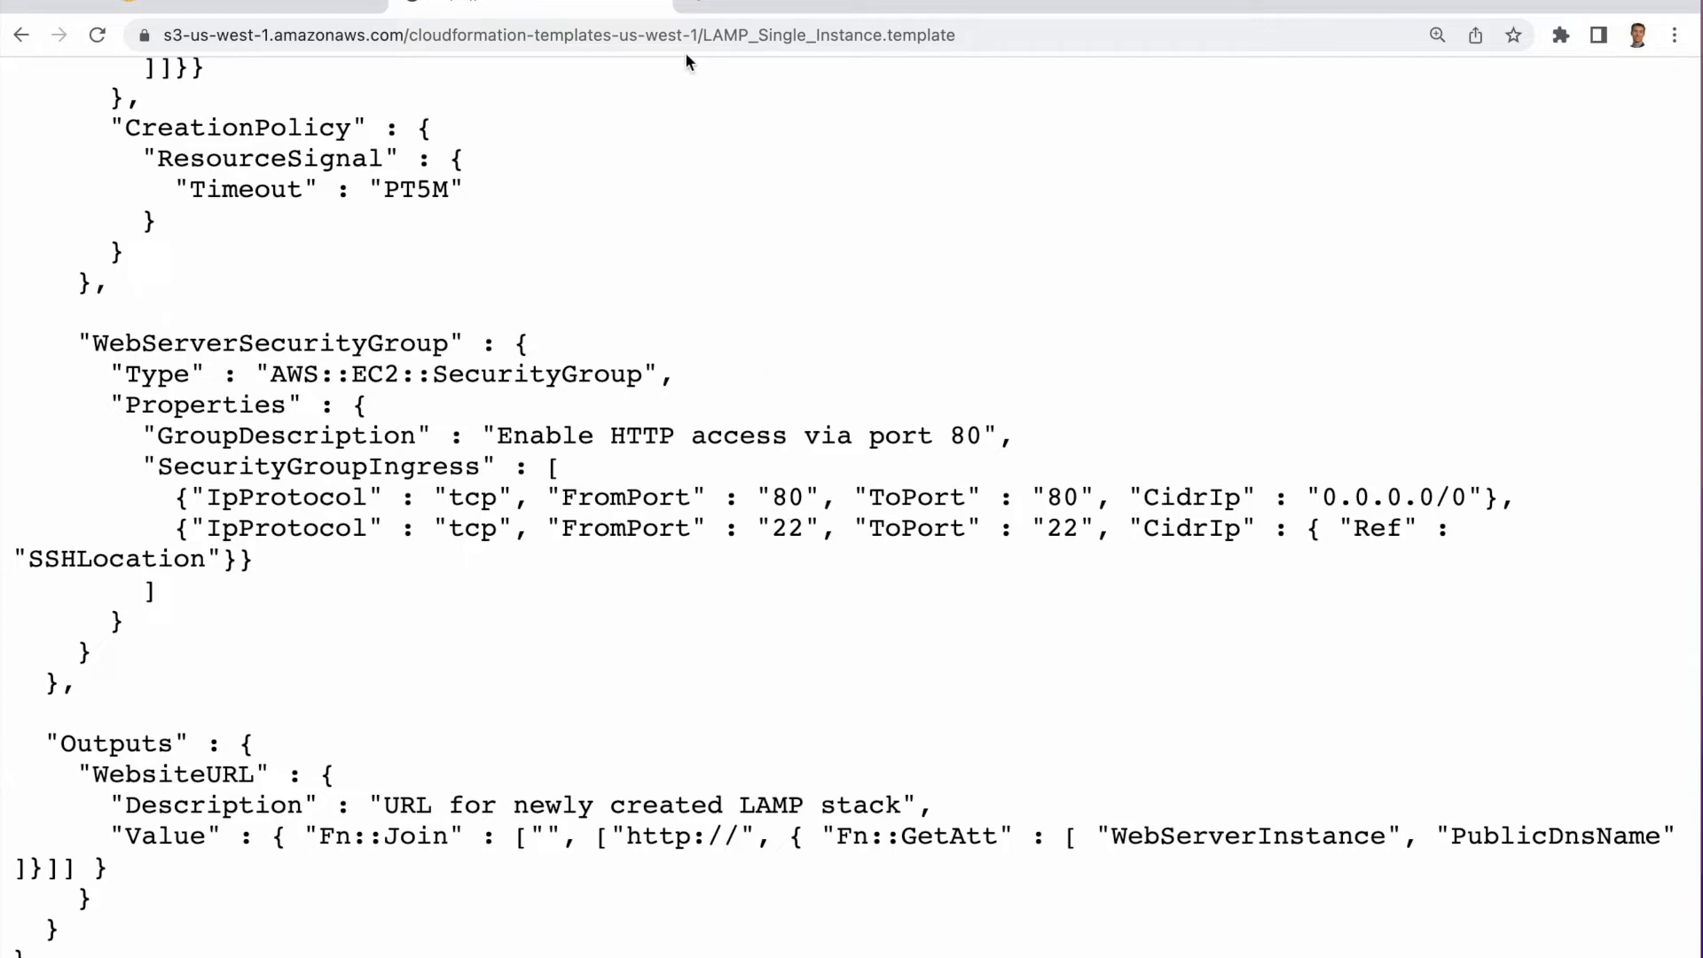
Return to the stack creation page, open the template in Designer and fit the diagram to the canvas.
click(251, 5)
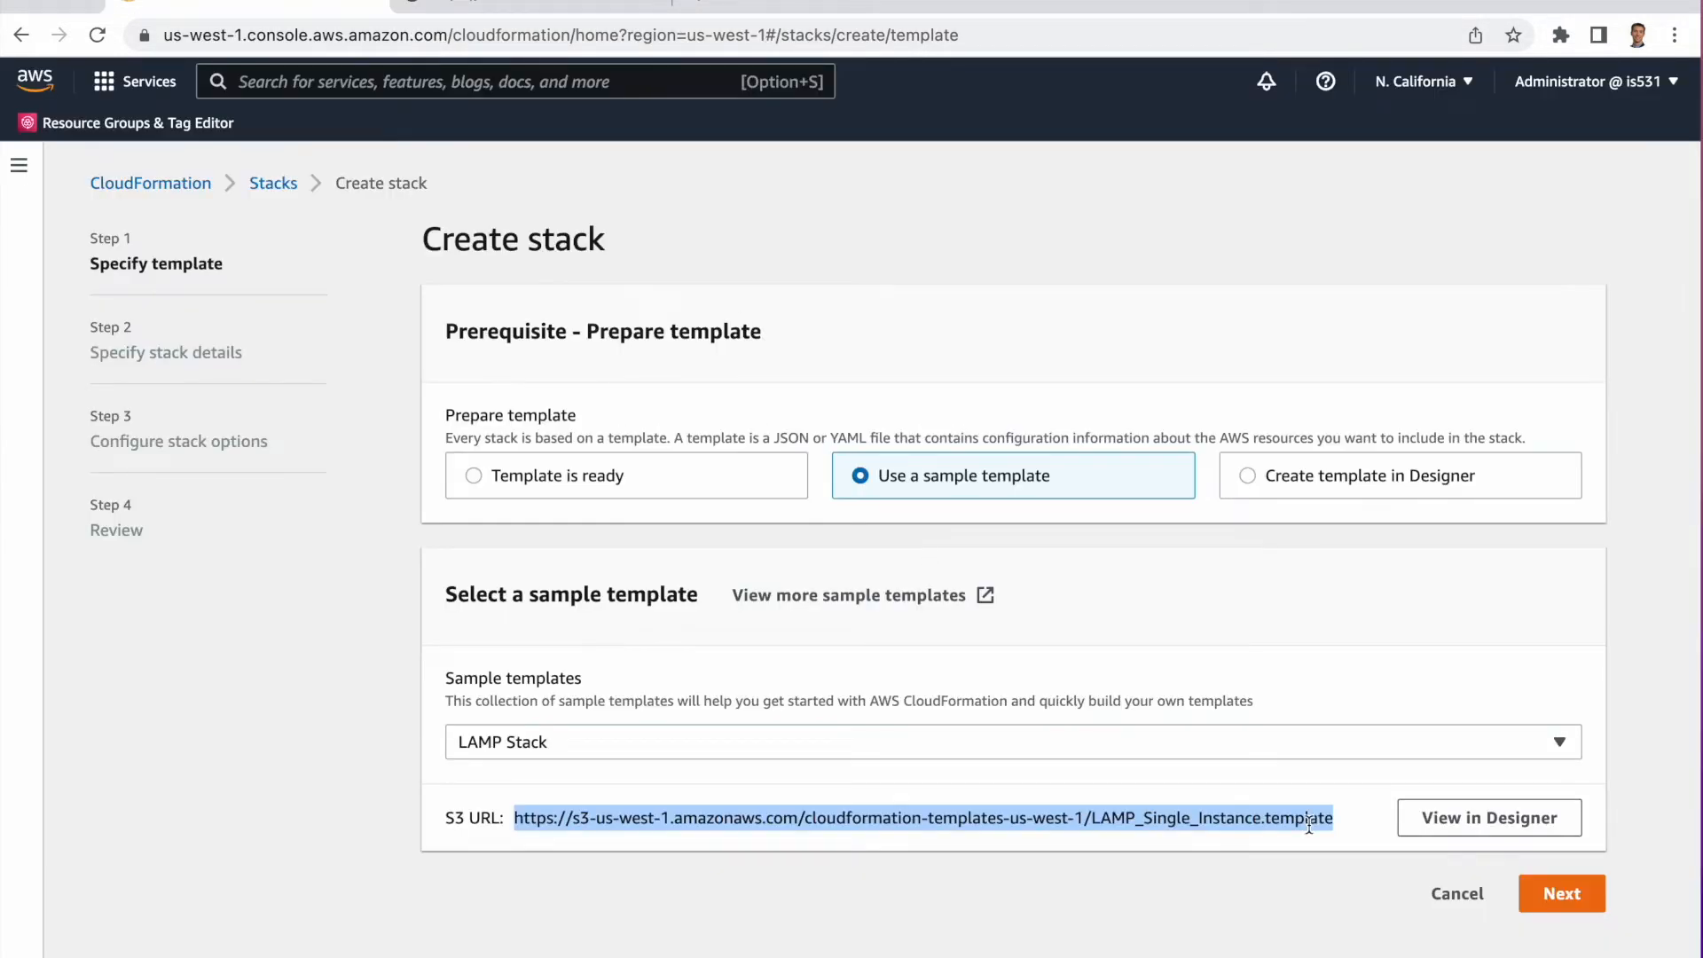
click(1468, 829)
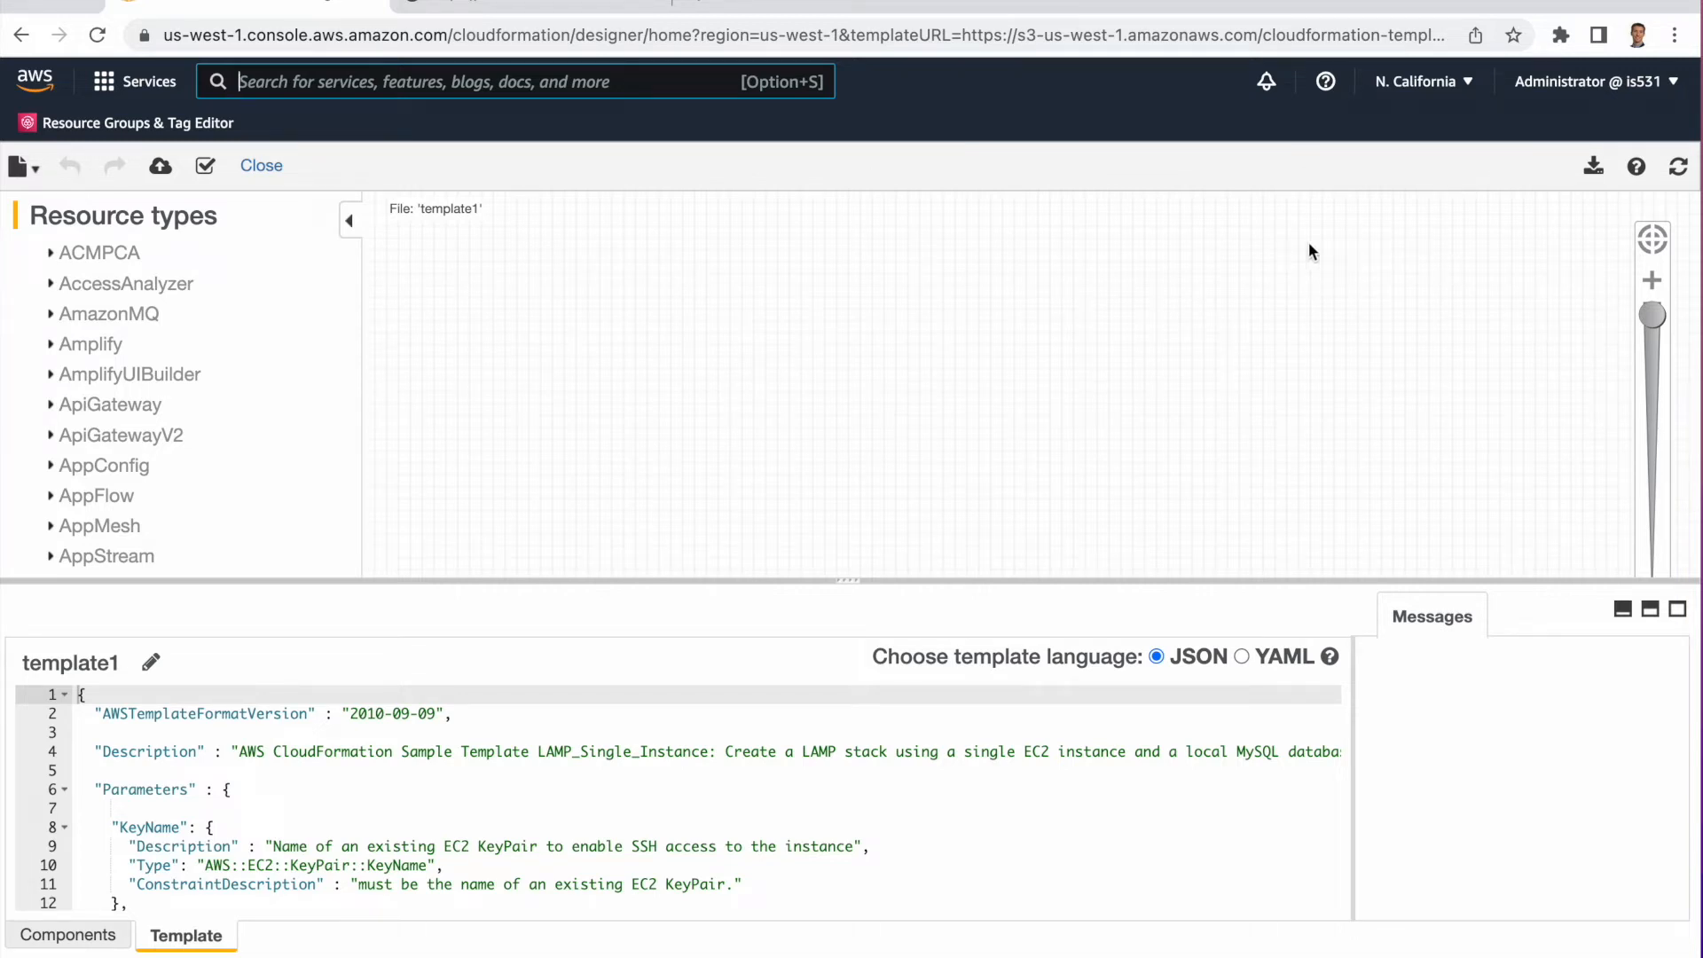
click(1653, 240)
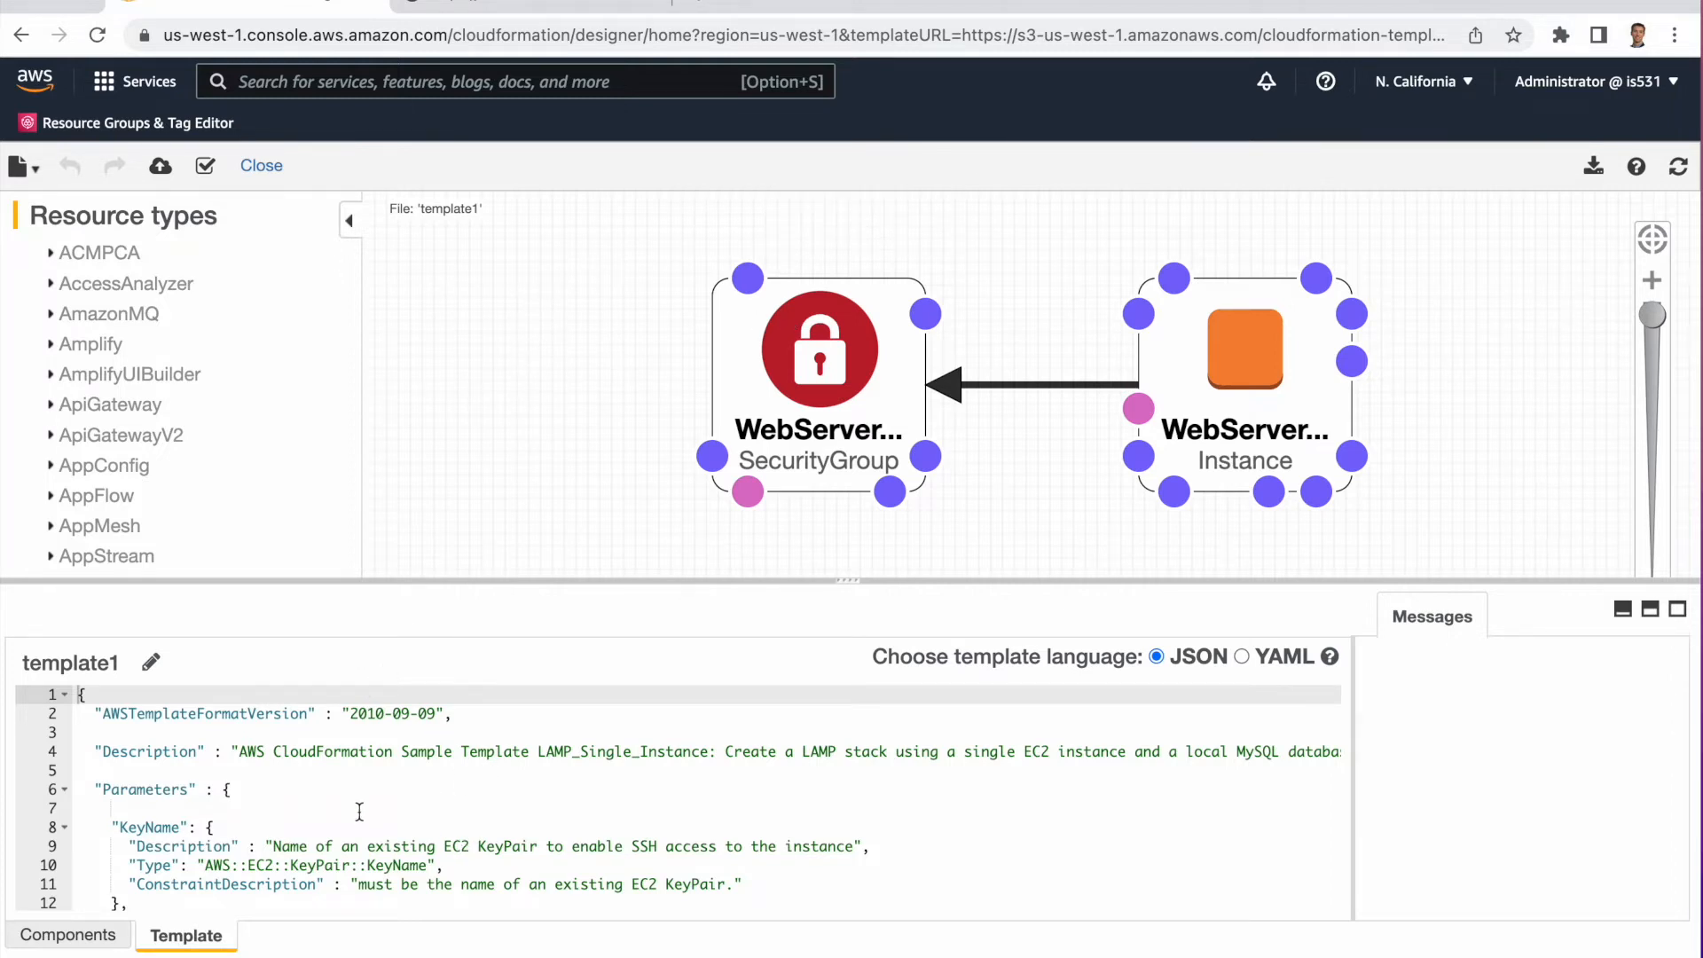
Browse the template code and select each resource in the diagram to locate its definition.
scroll(390, 842, down, 3)
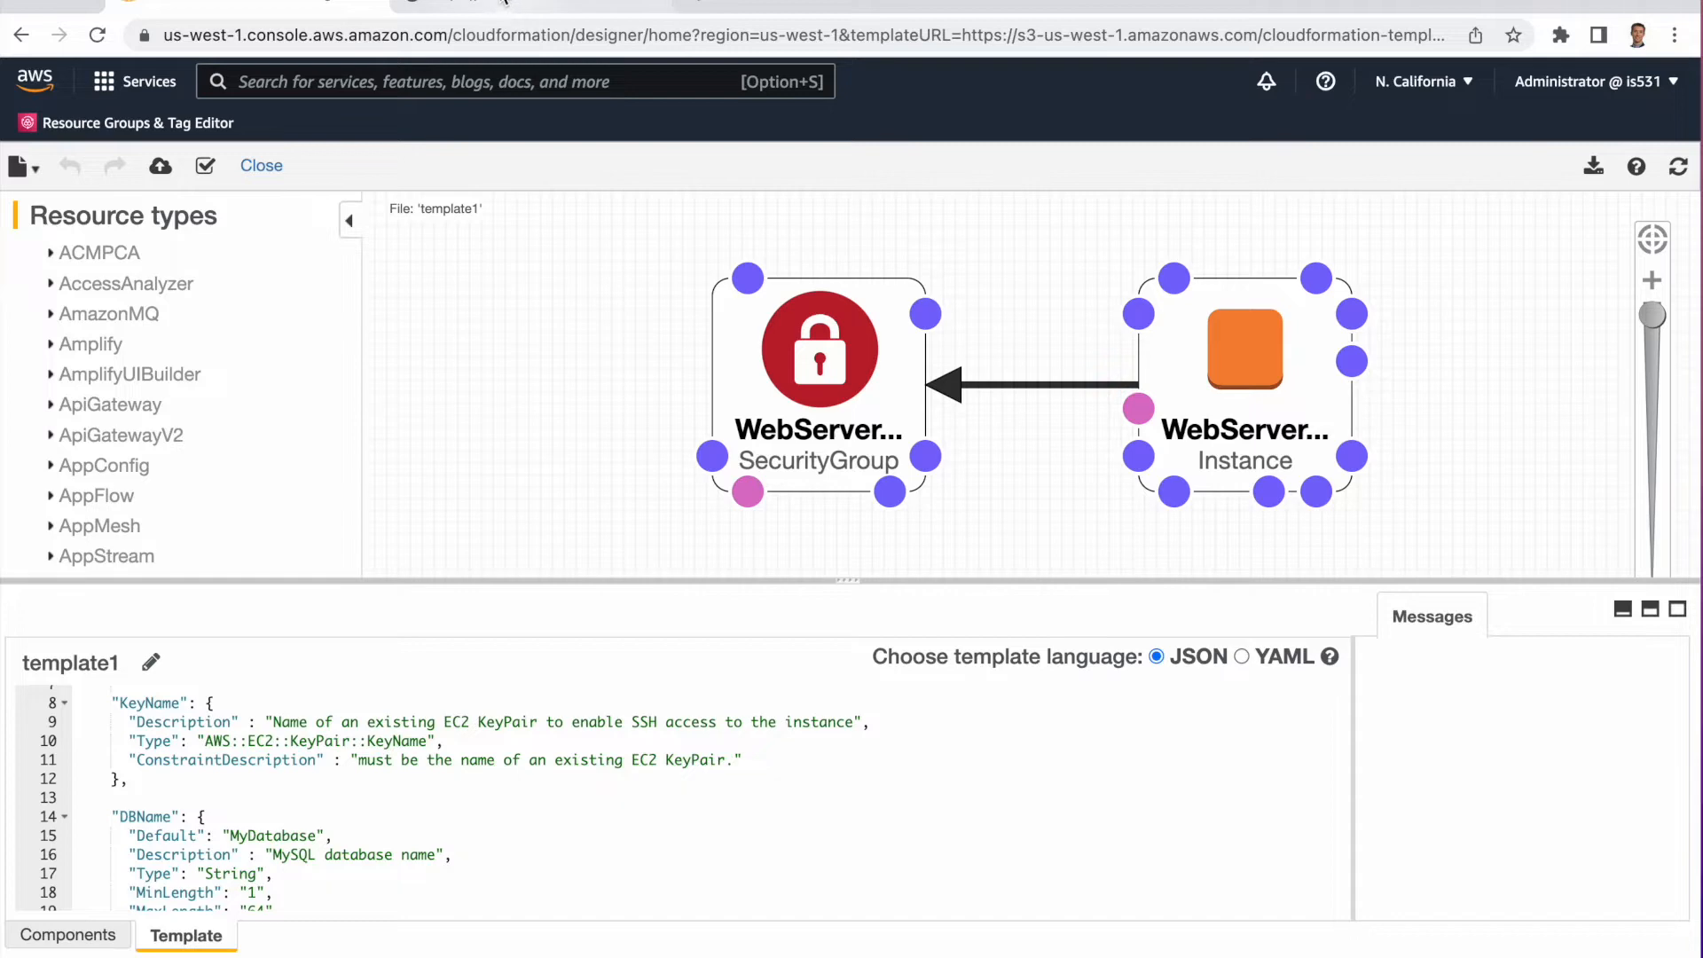
click(504, 4)
click(249, 4)
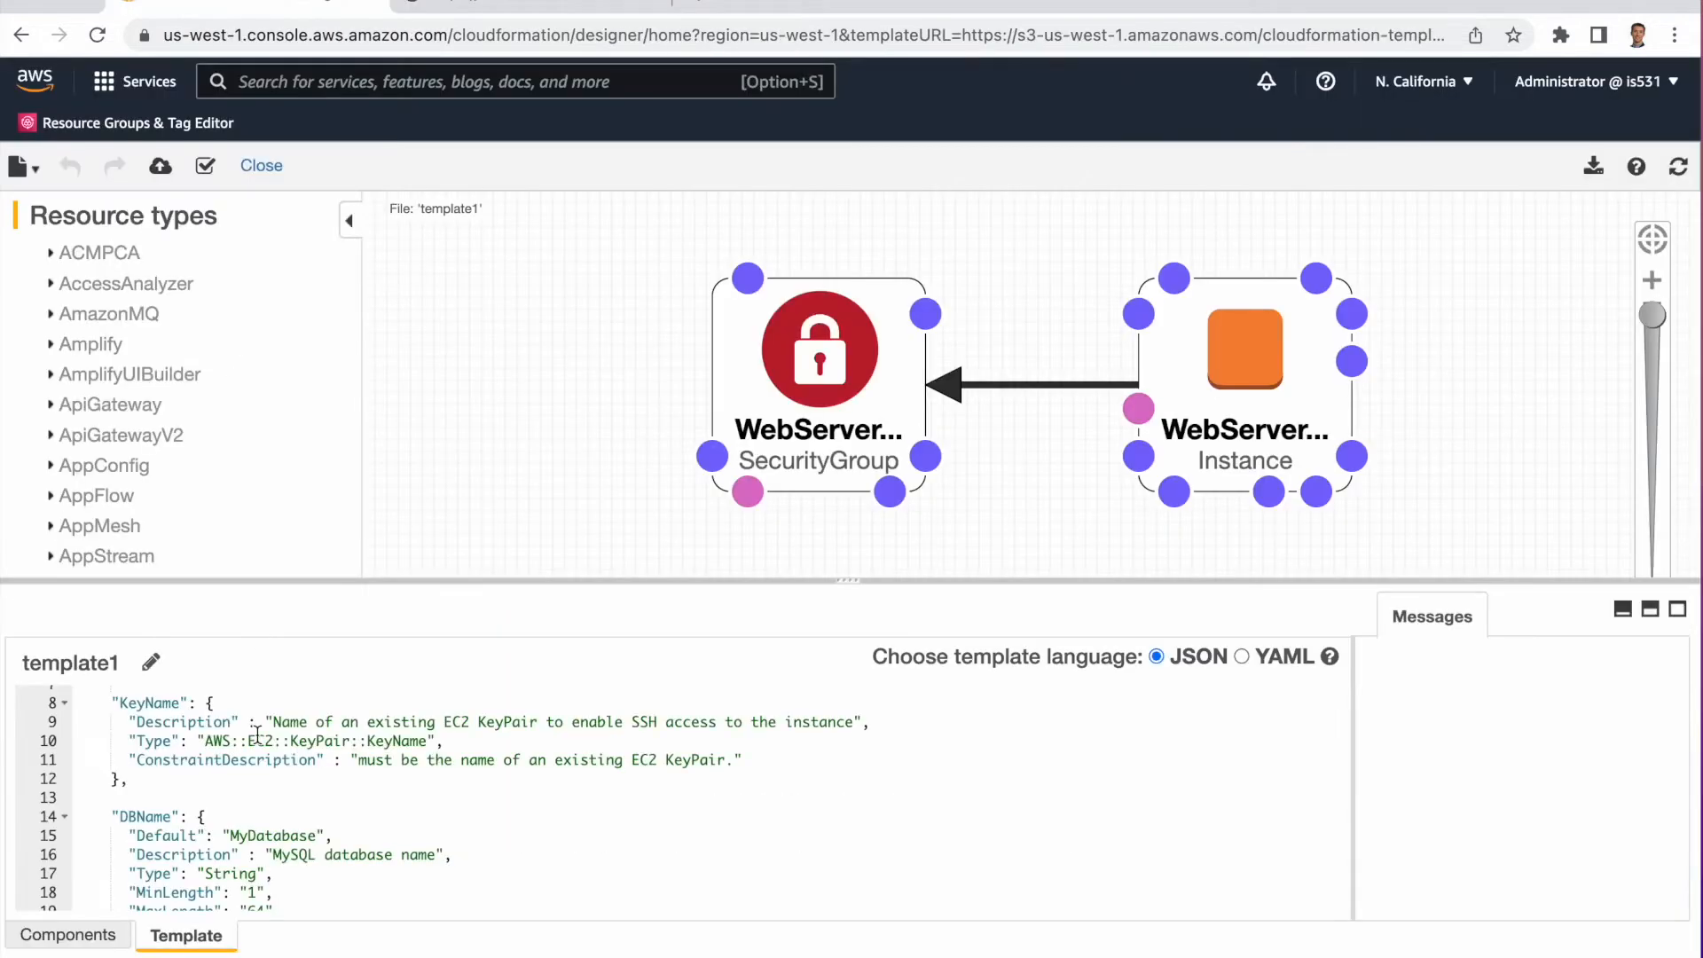
scroll(256, 735, down, 20)
scroll(285, 810, down, 20)
scroll(286, 809, up, 19)
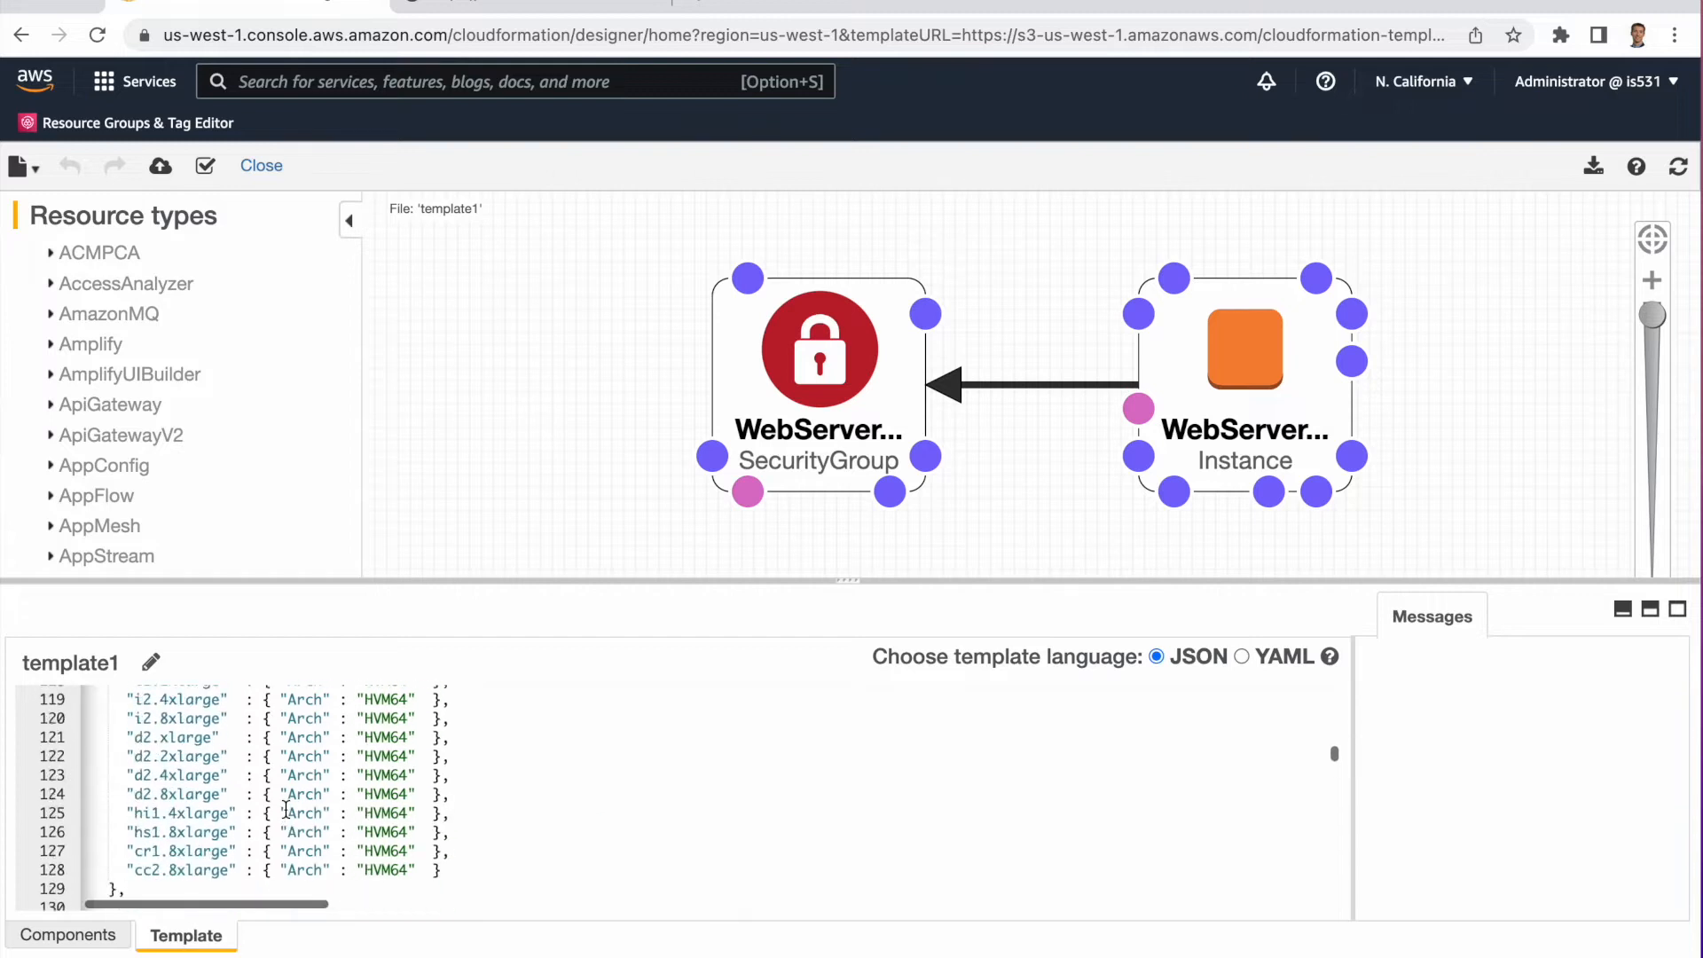
scroll(286, 809, up, 20)
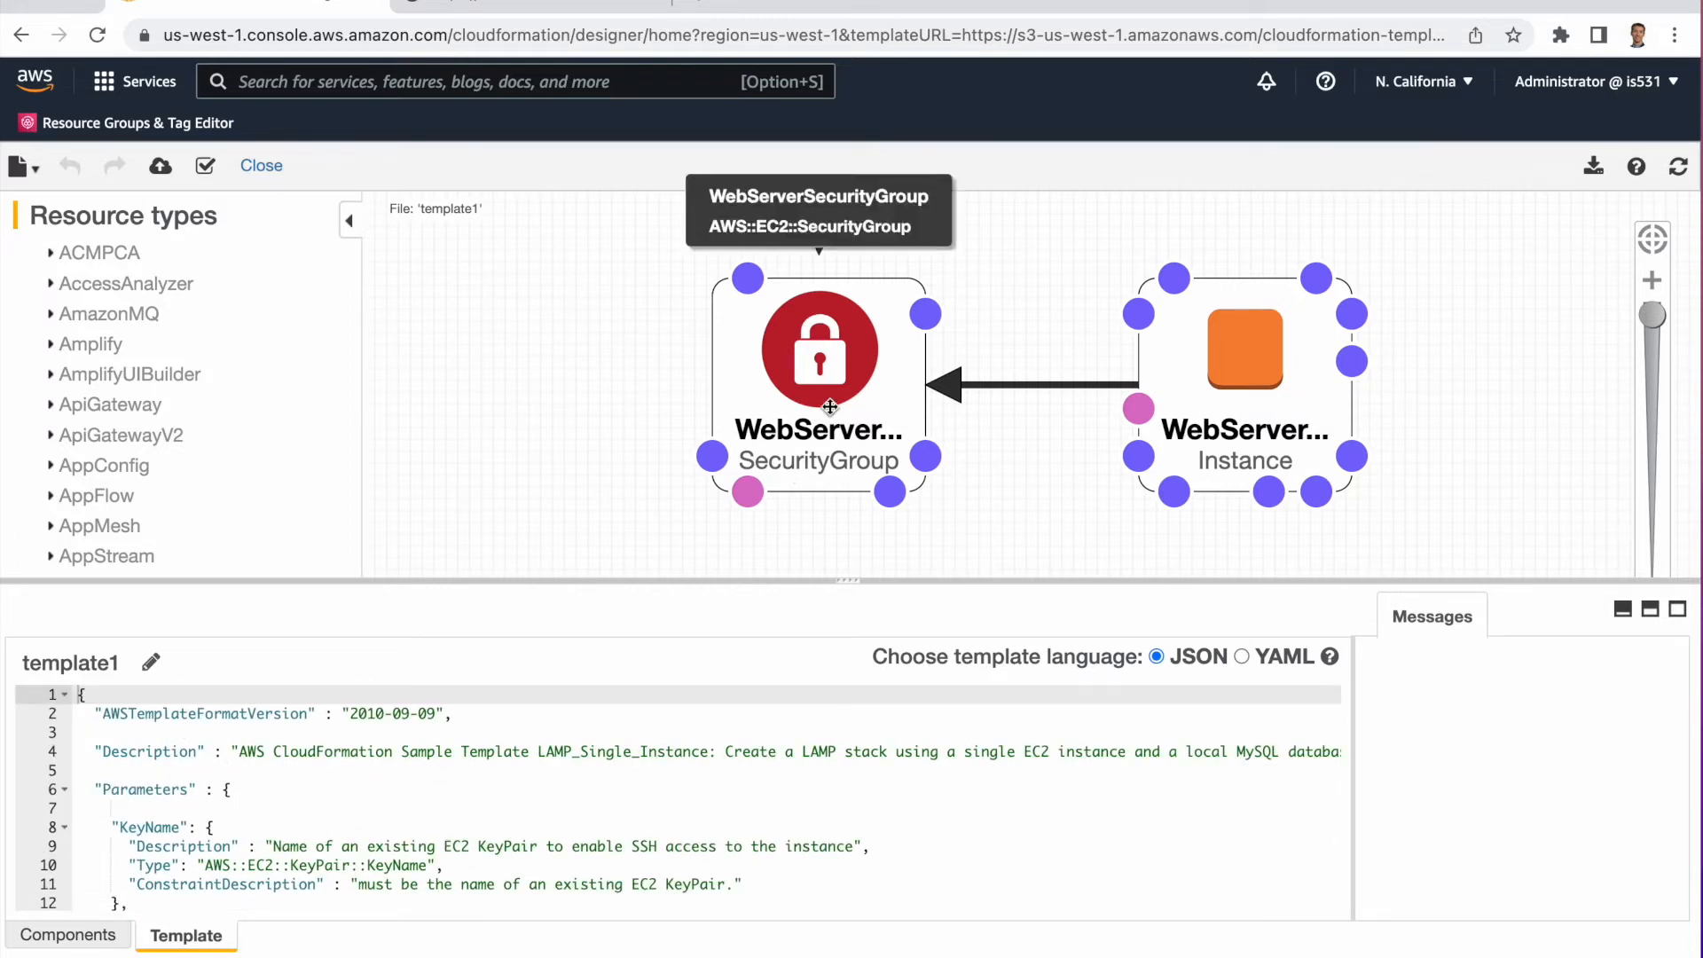
click(792, 368)
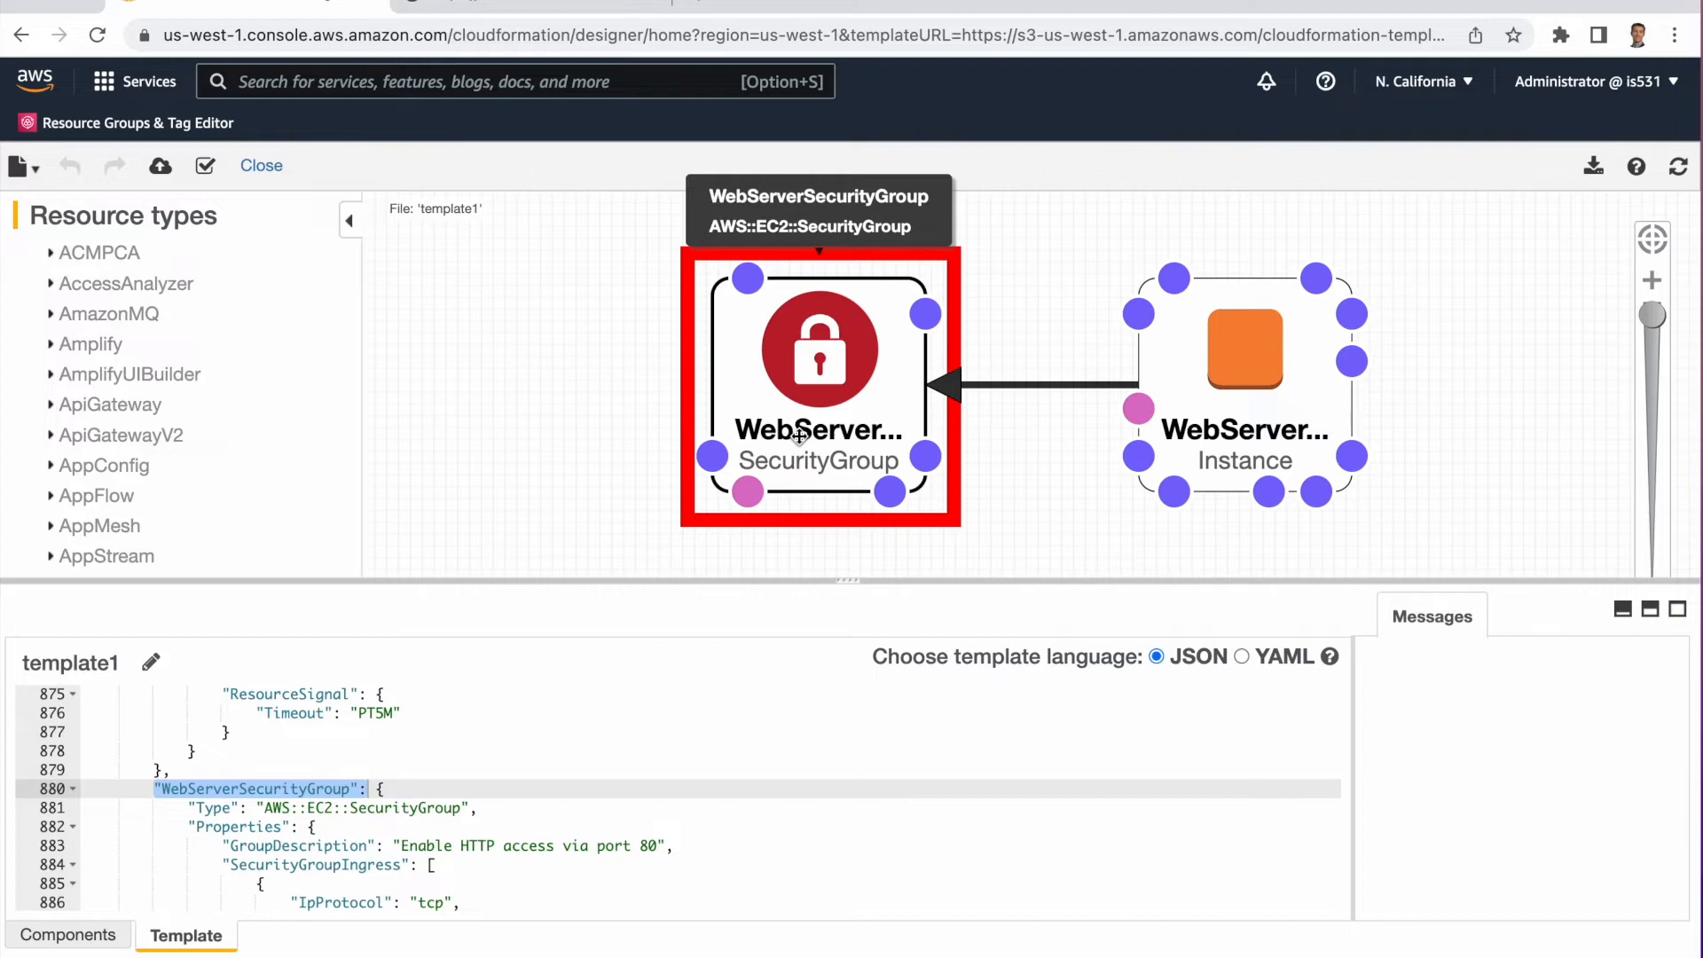
click(1256, 388)
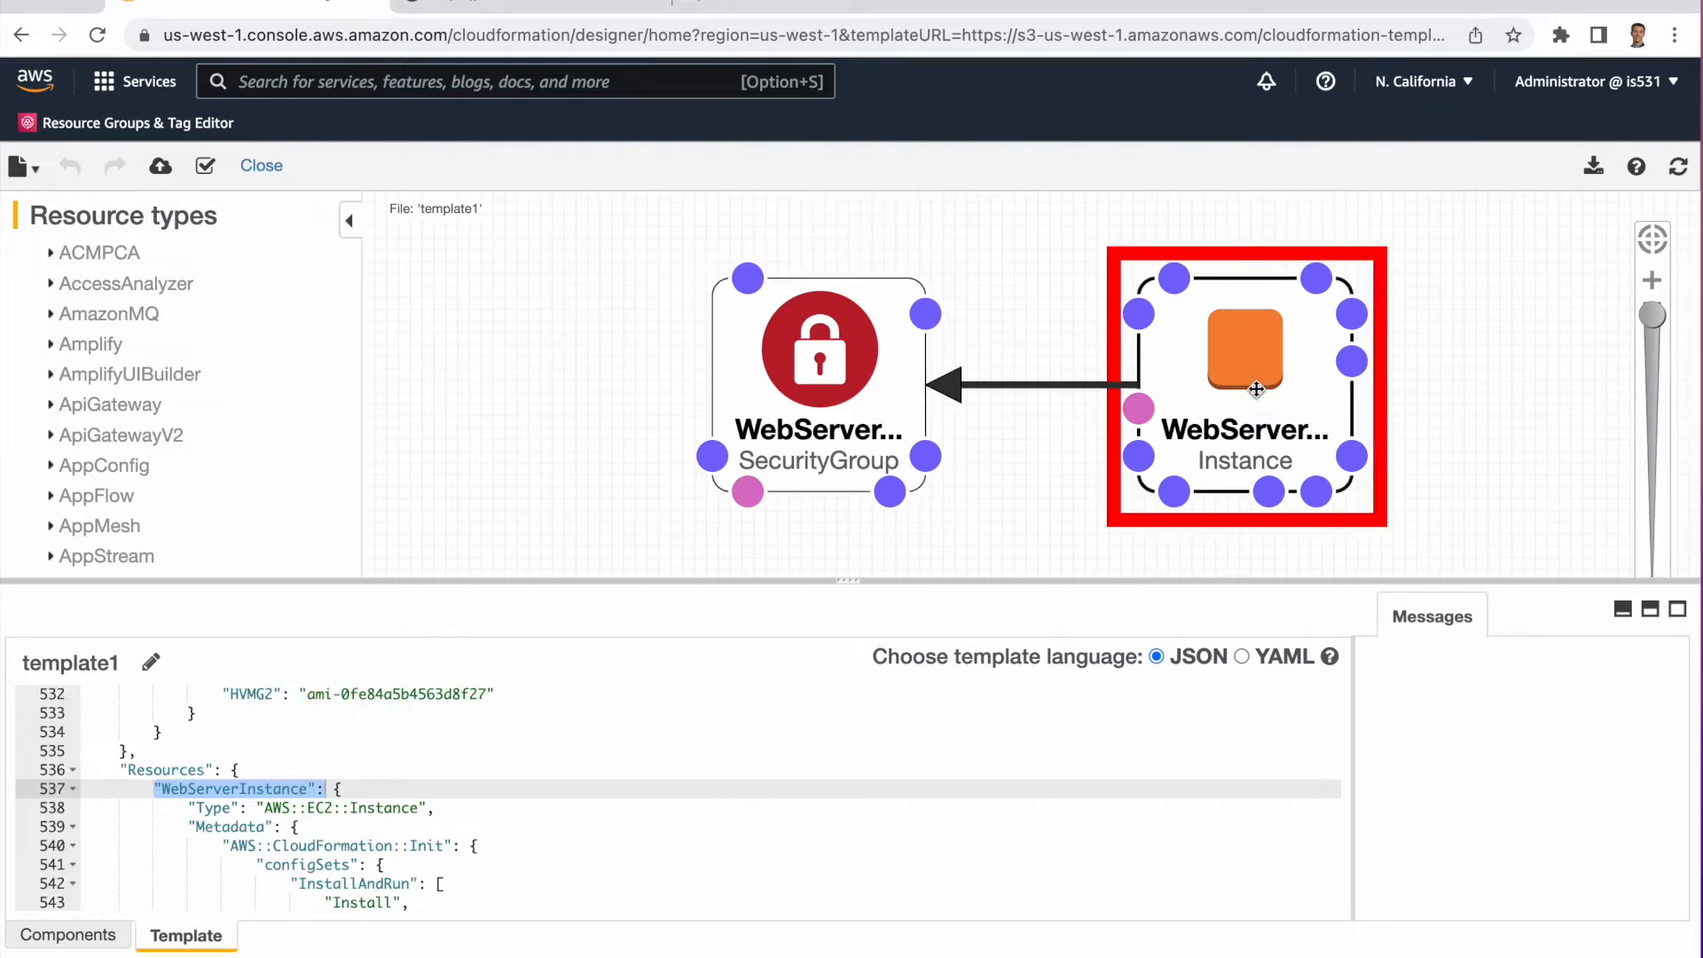
click(813, 362)
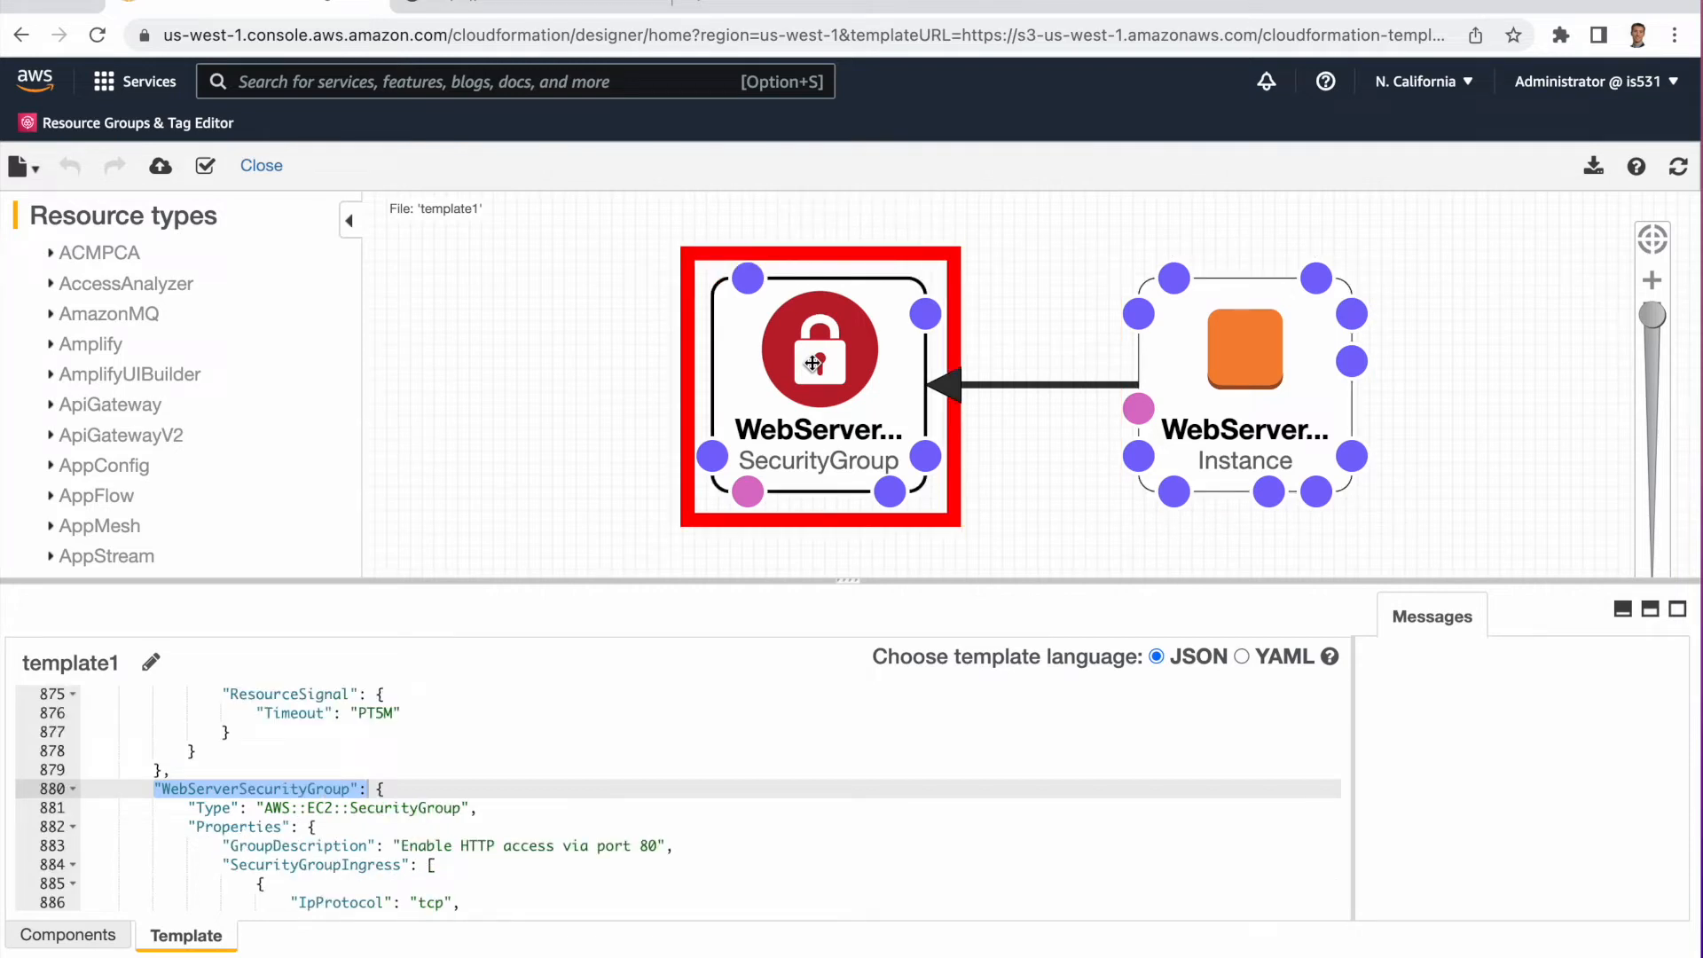
Switch the template language to YAML and browse the converted template code.
click(1242, 657)
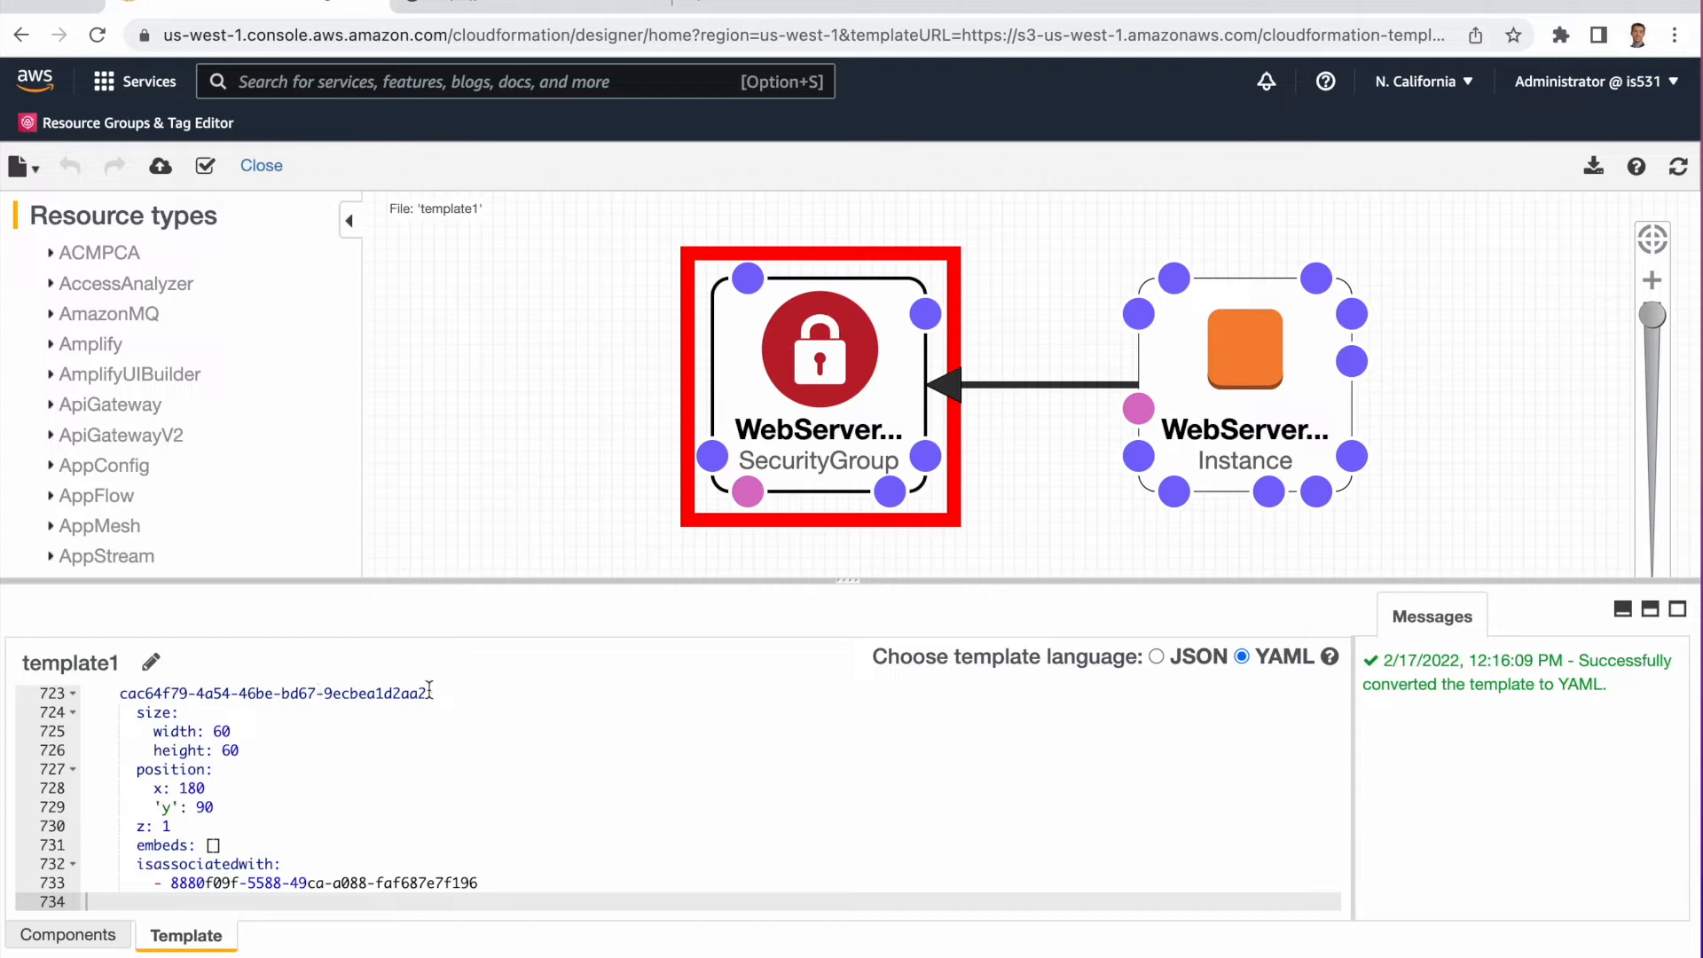
scroll(521, 777, up, 15)
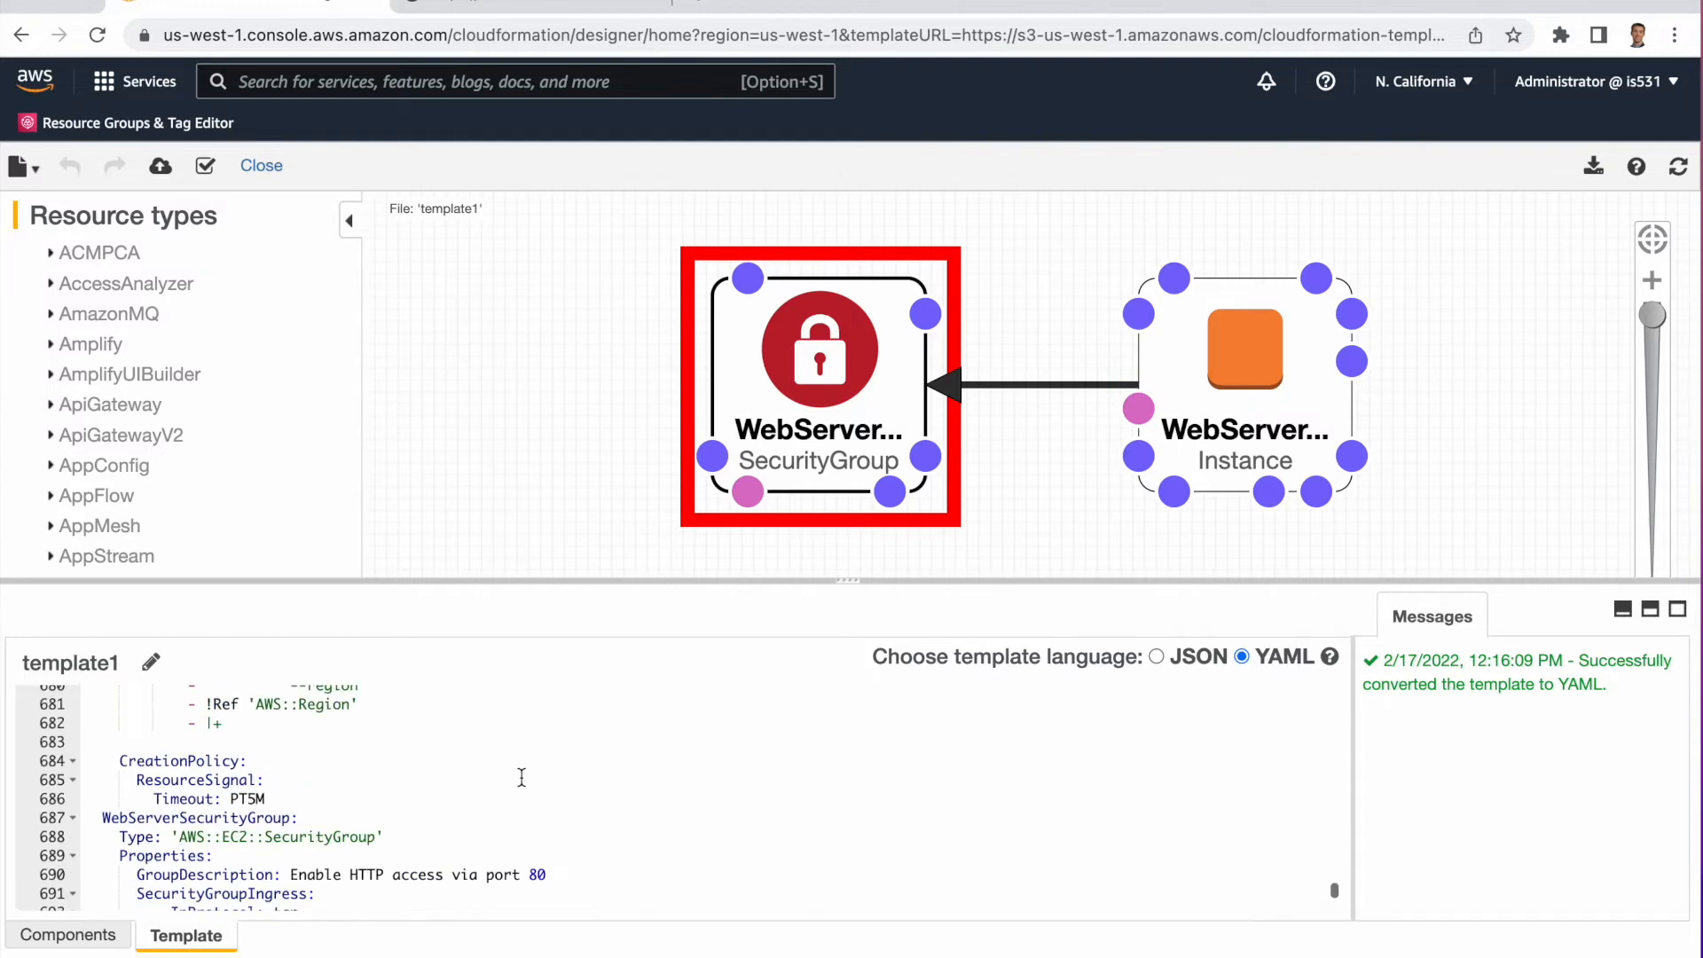
scroll(522, 777, up, 20)
scroll(522, 777, down, 20)
scroll(521, 777, down, 20)
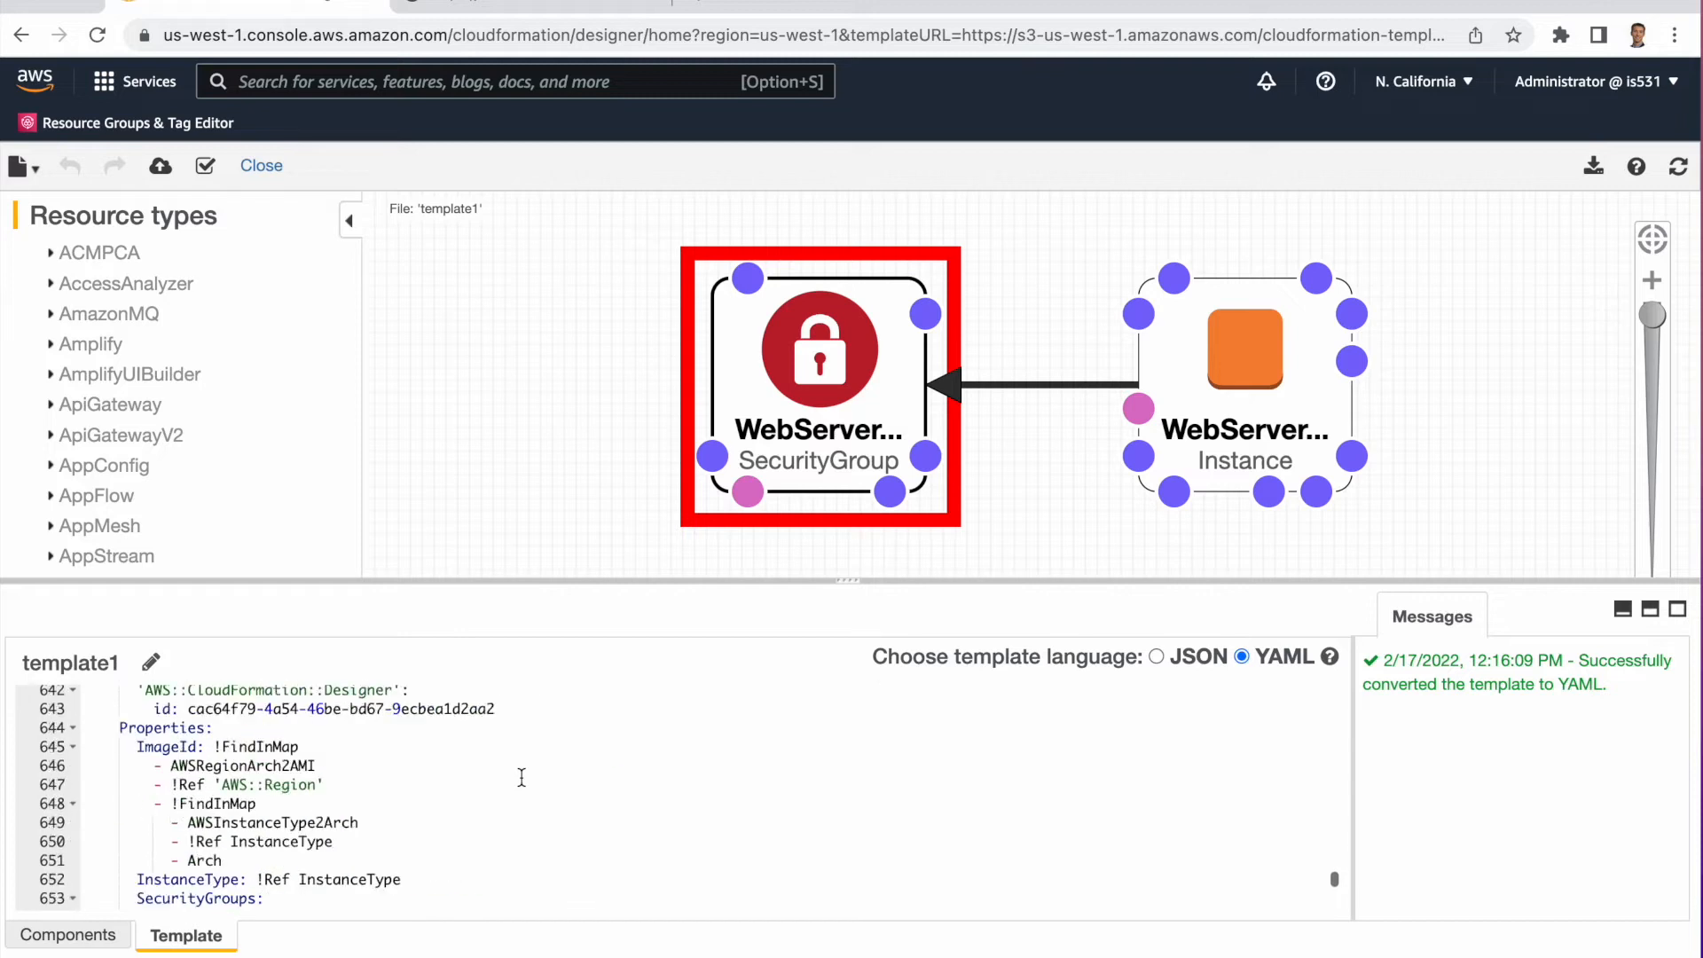
scroll(656, 819, down, 10)
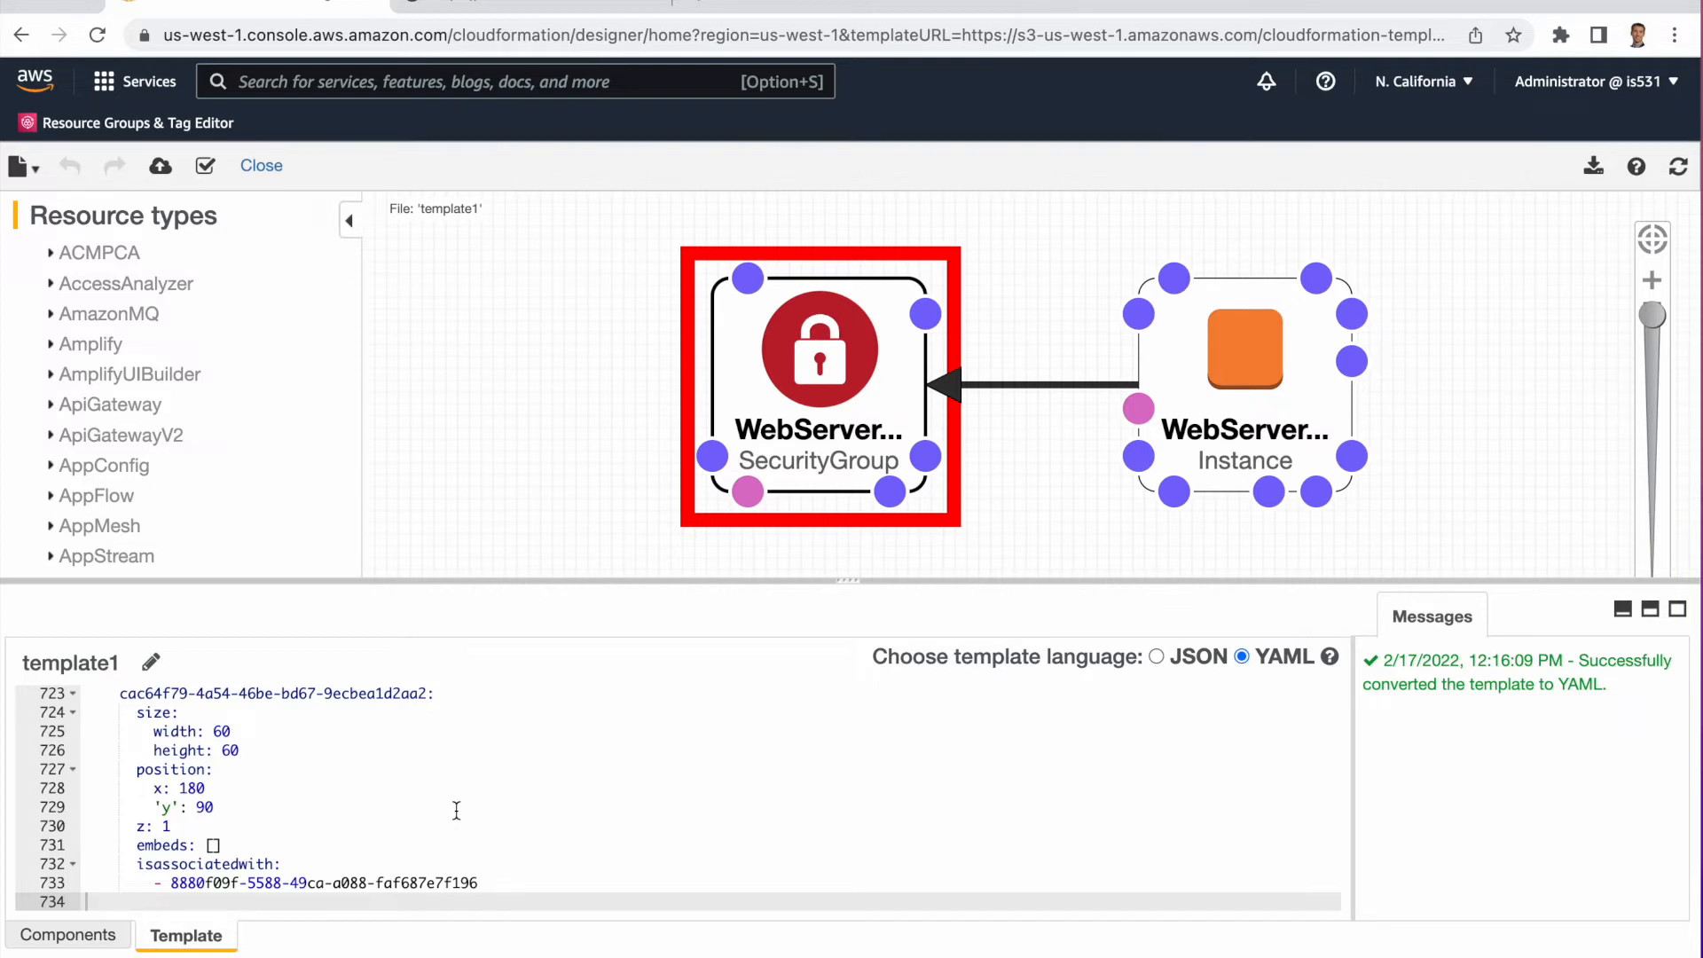
scroll(461, 780, up, 5)
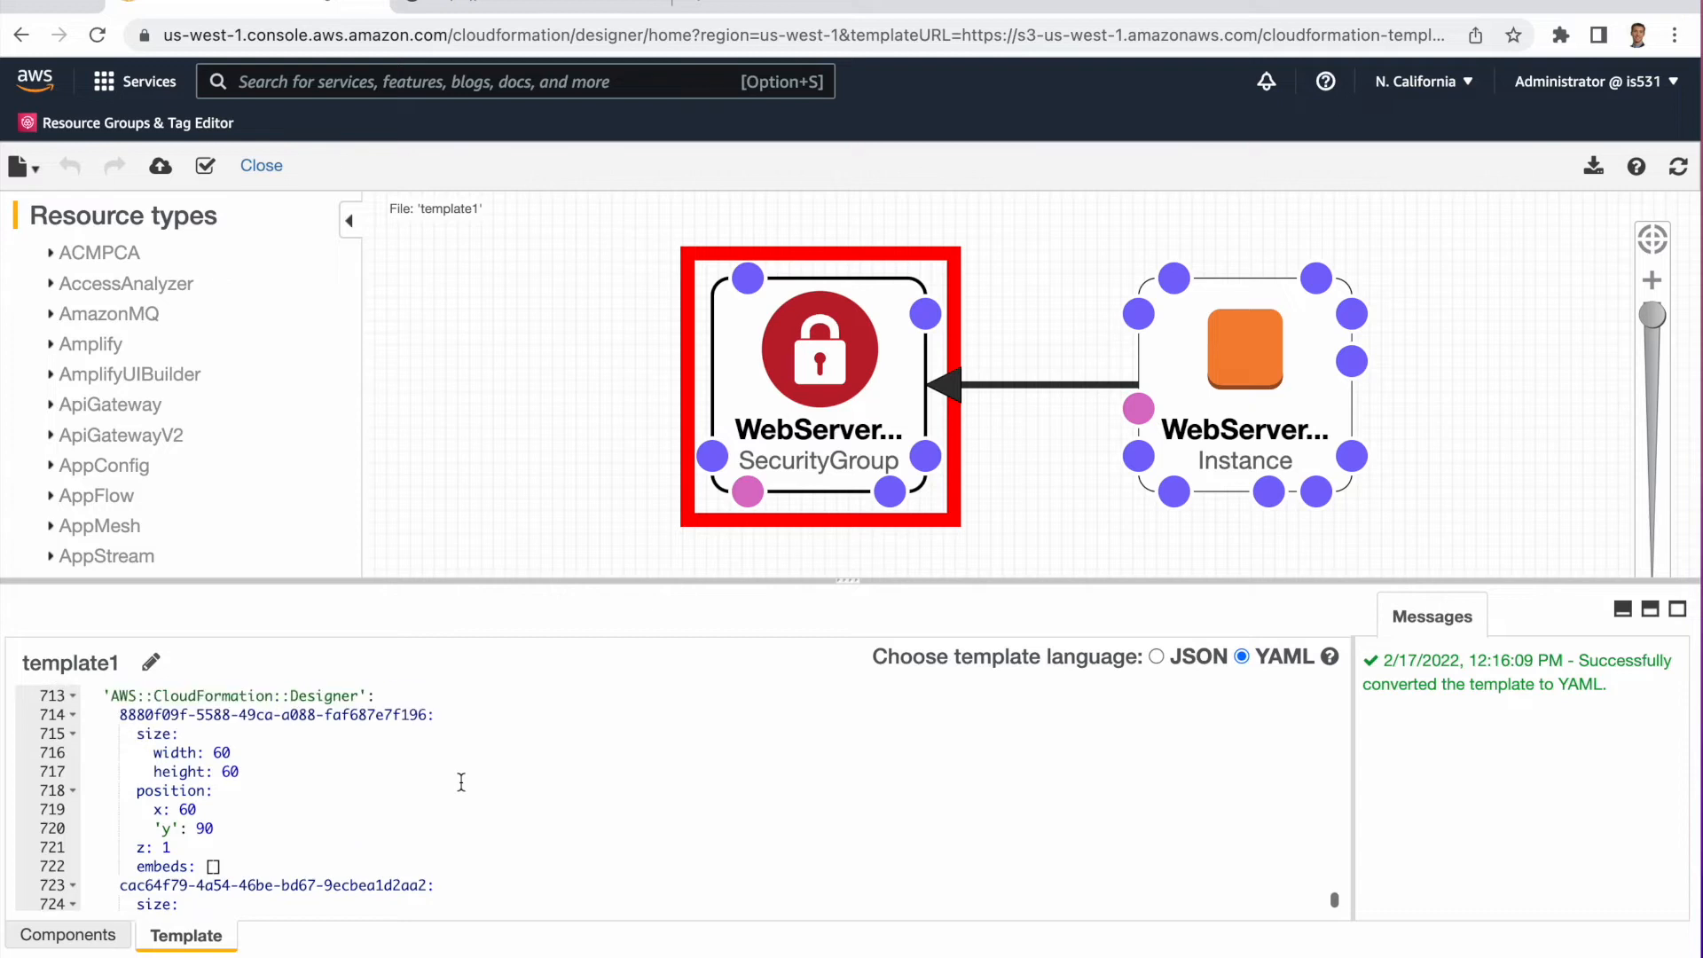
scroll(461, 780, up, 9)
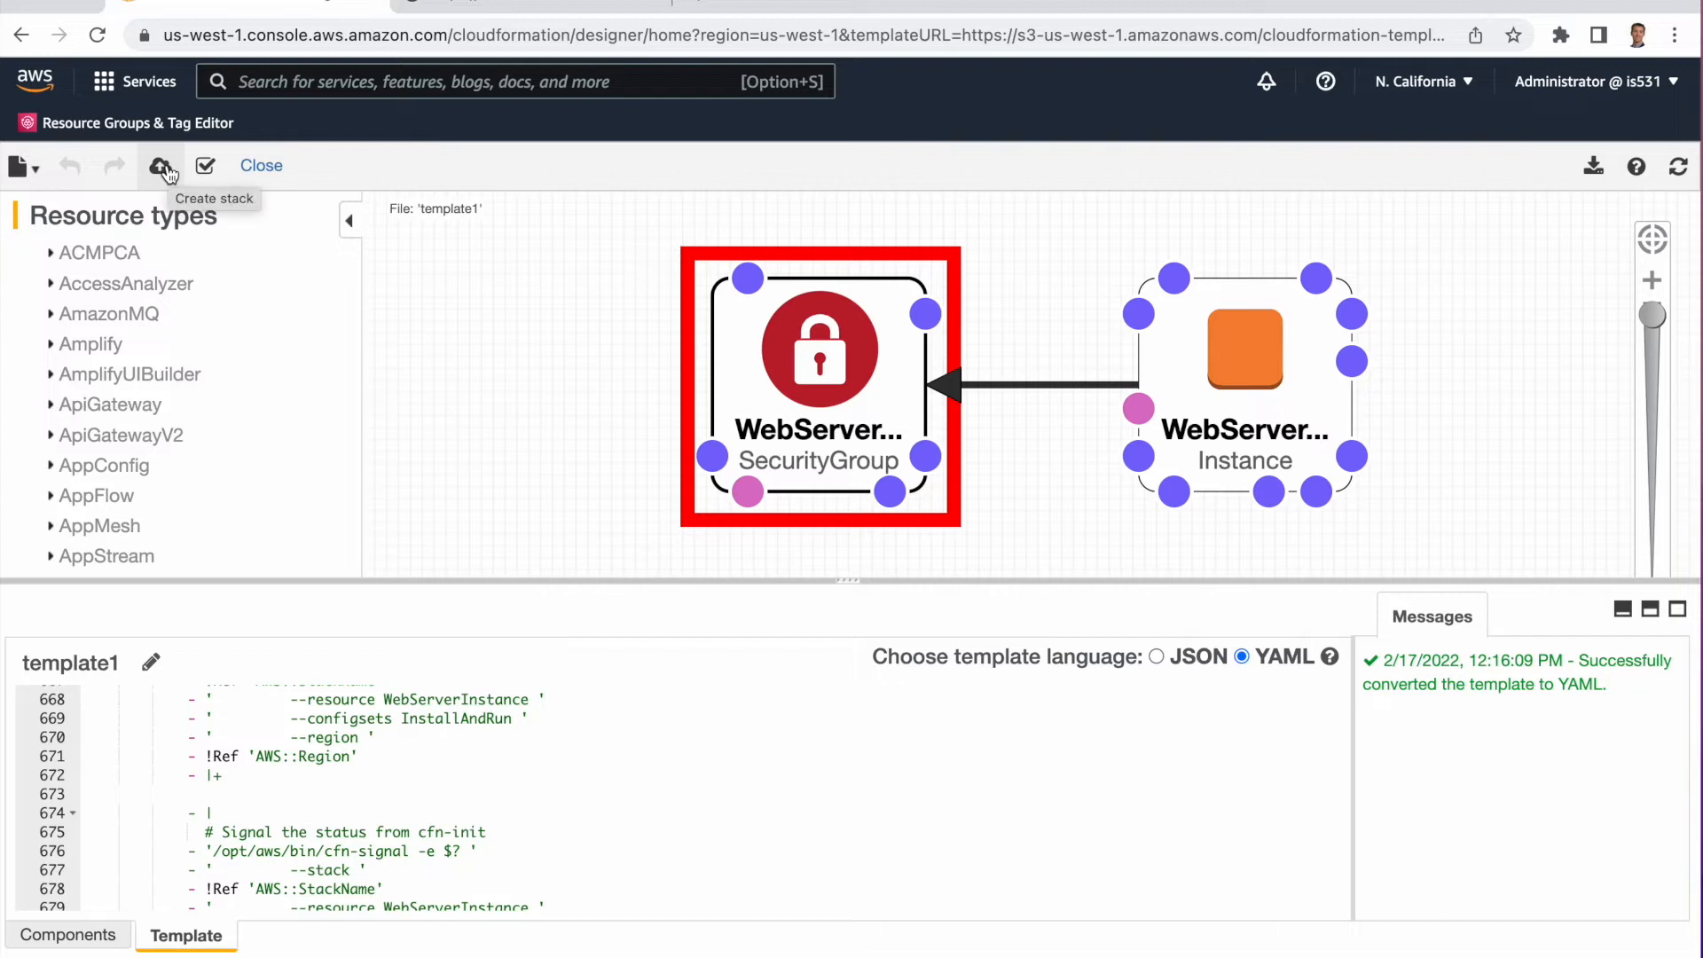
Leave Designer, start a new stack from the LAMP Stack sample template and continue to the stack details.
click(259, 168)
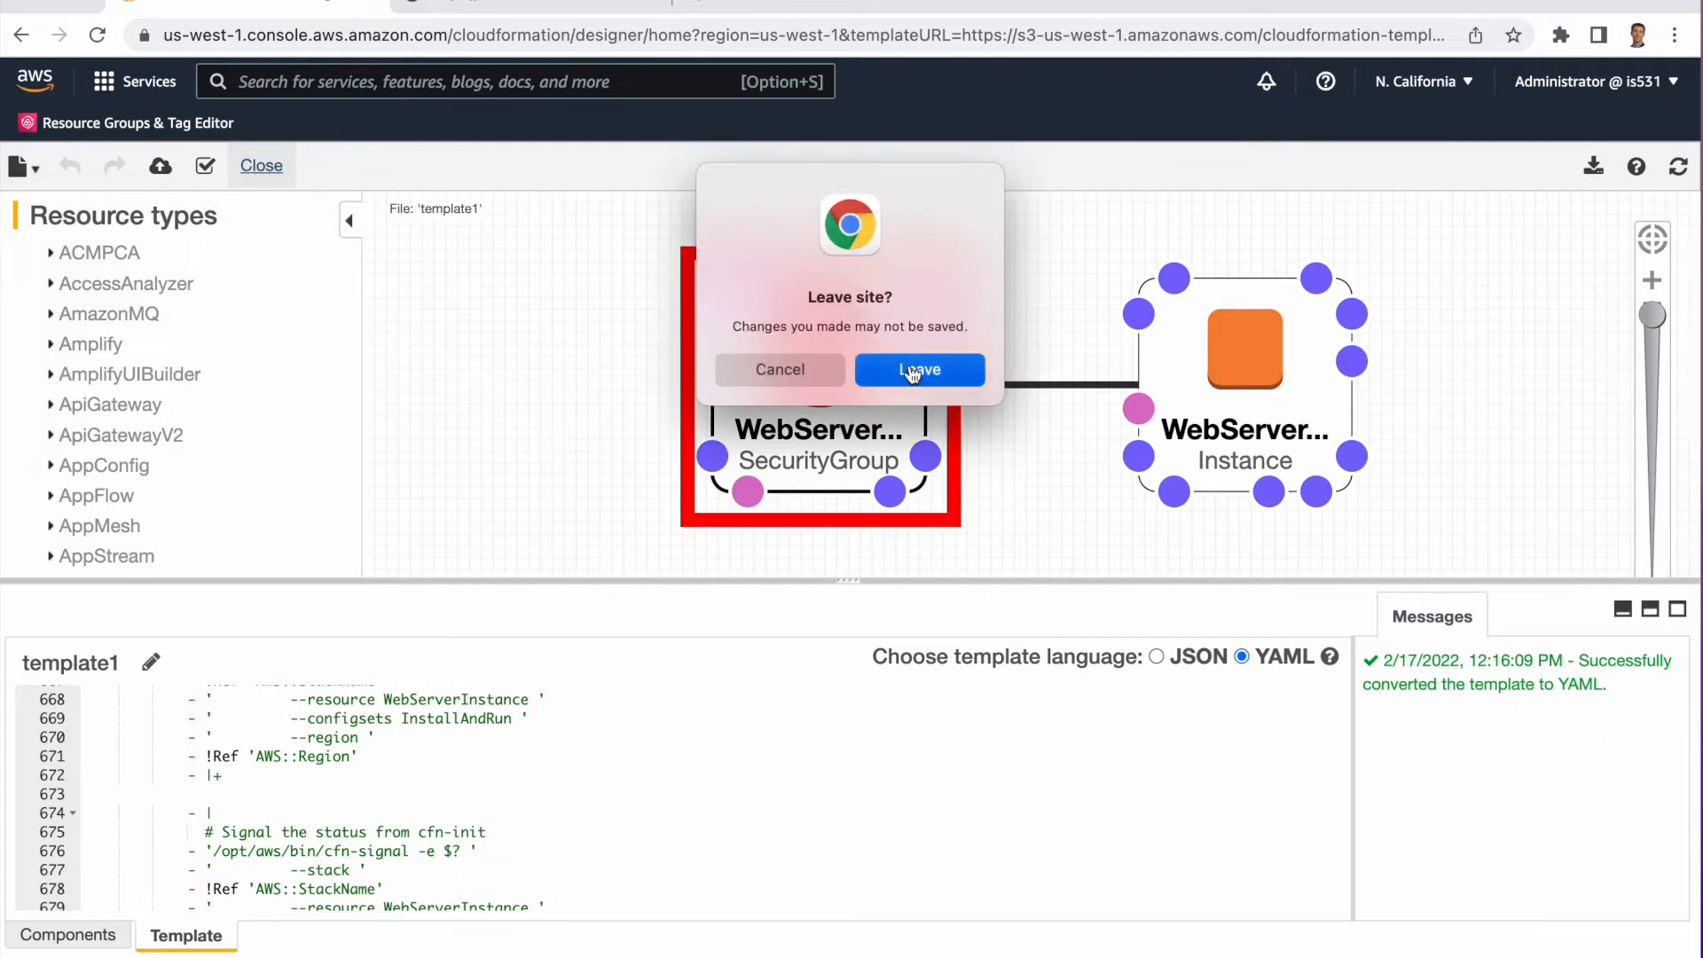
click(894, 374)
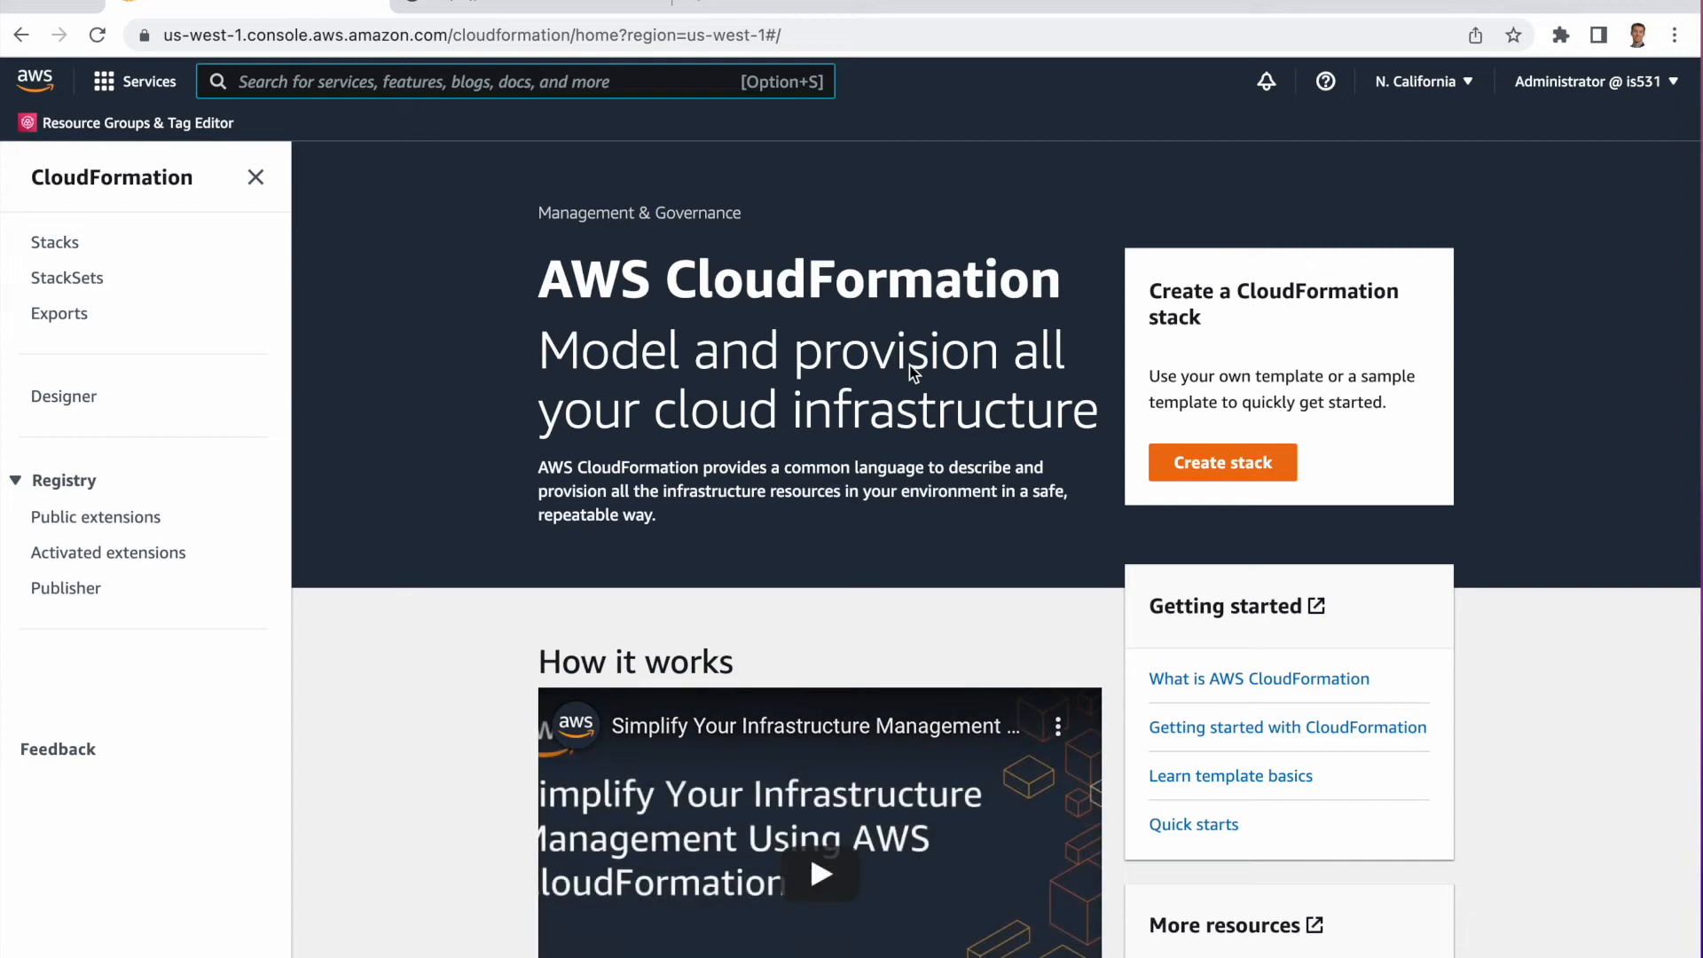
click(1202, 468)
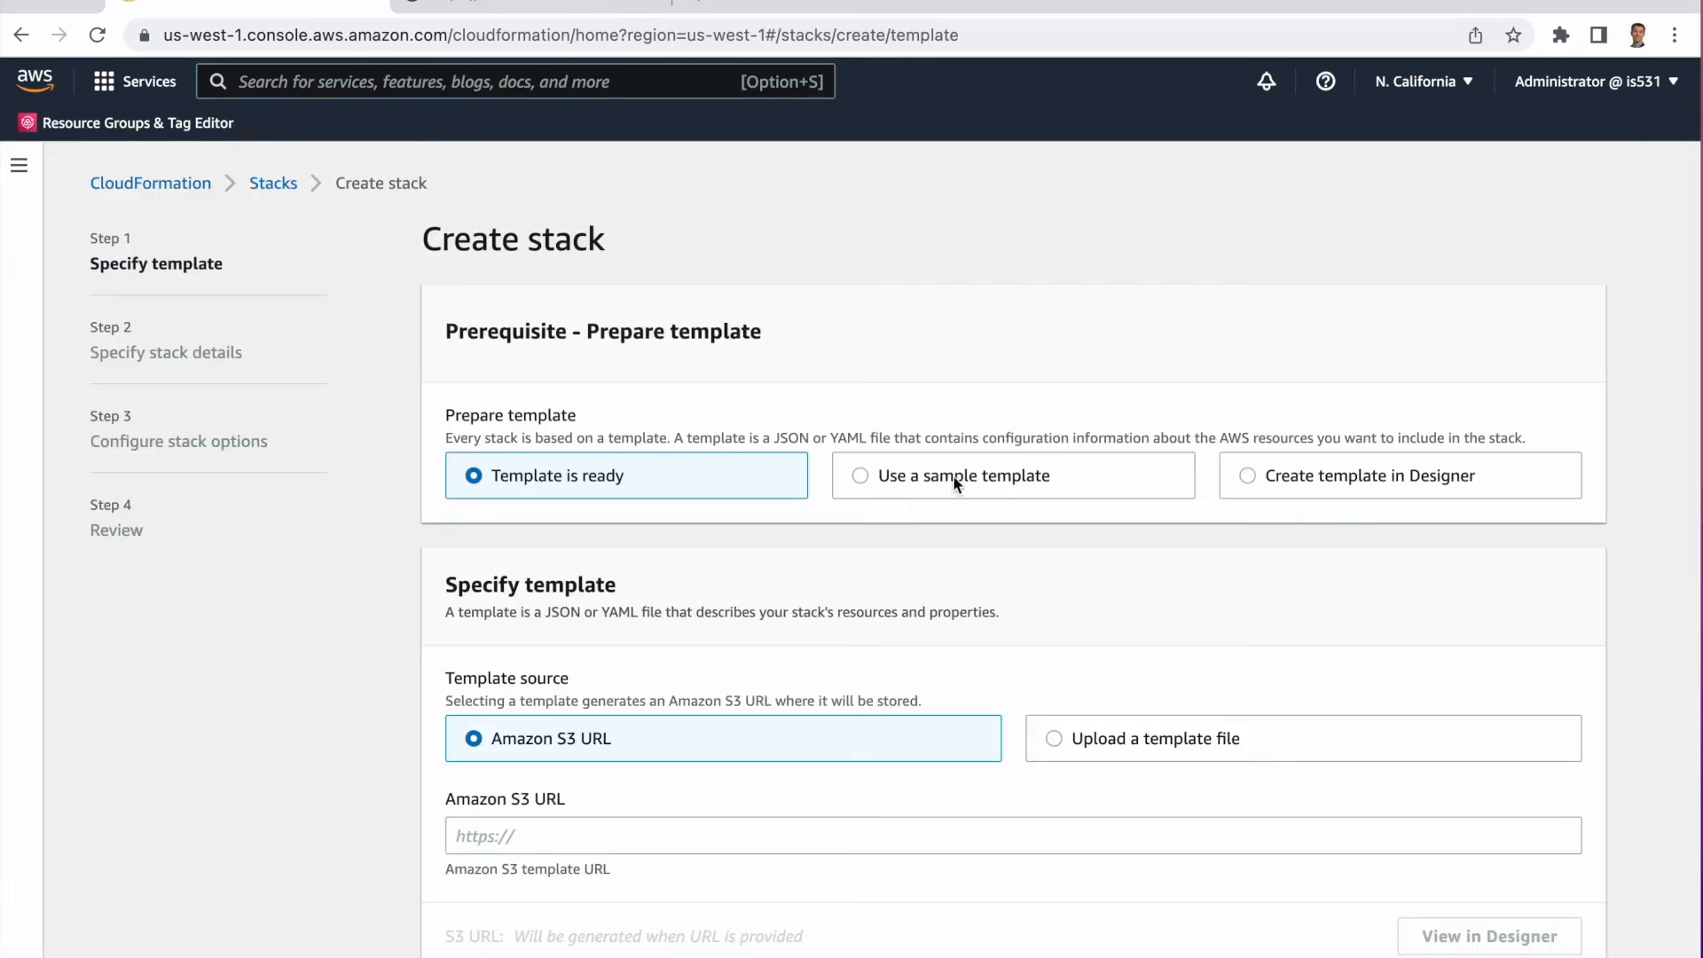
click(862, 475)
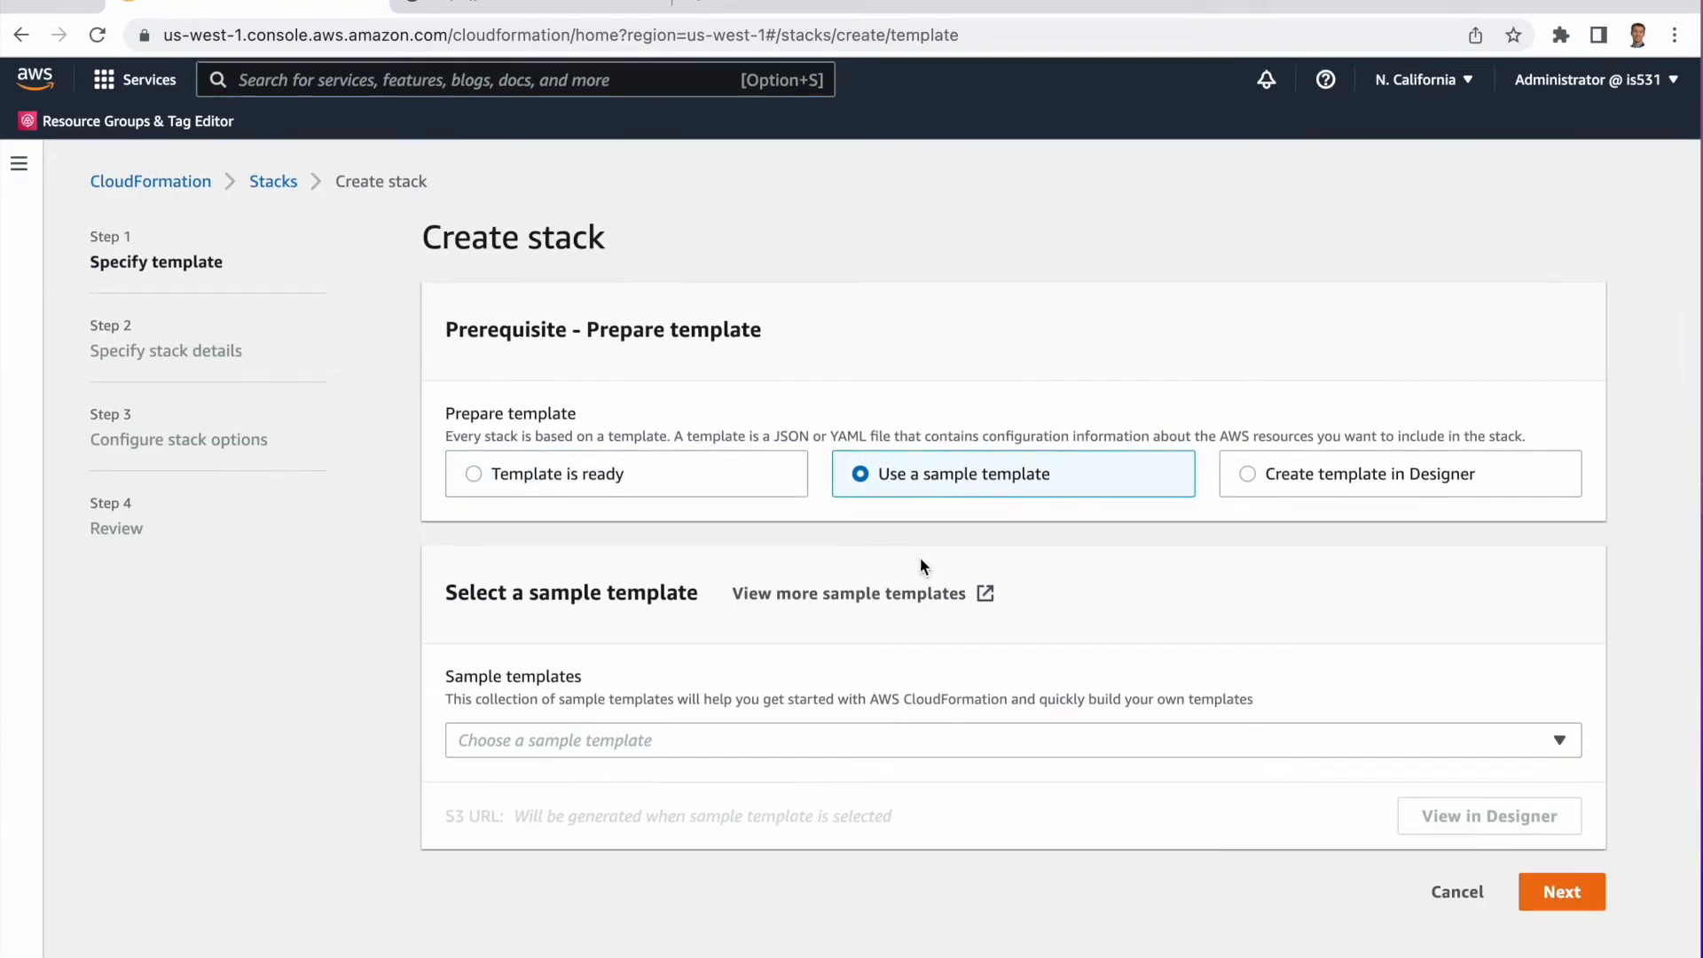
click(597, 741)
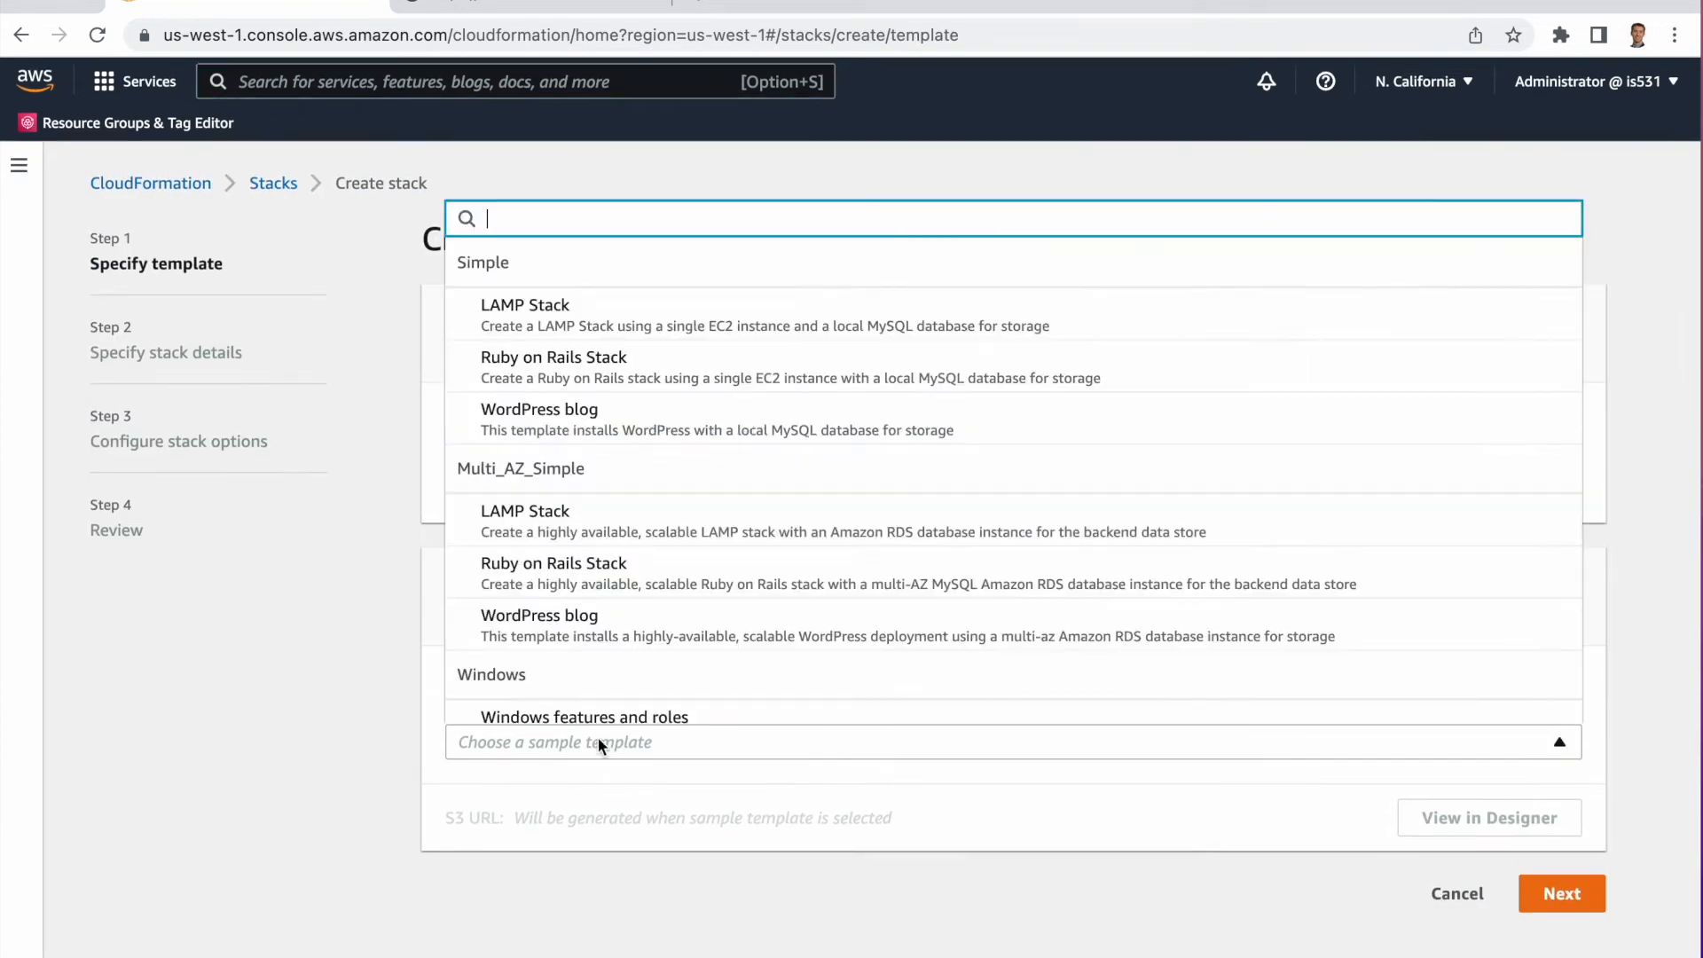
click(616, 321)
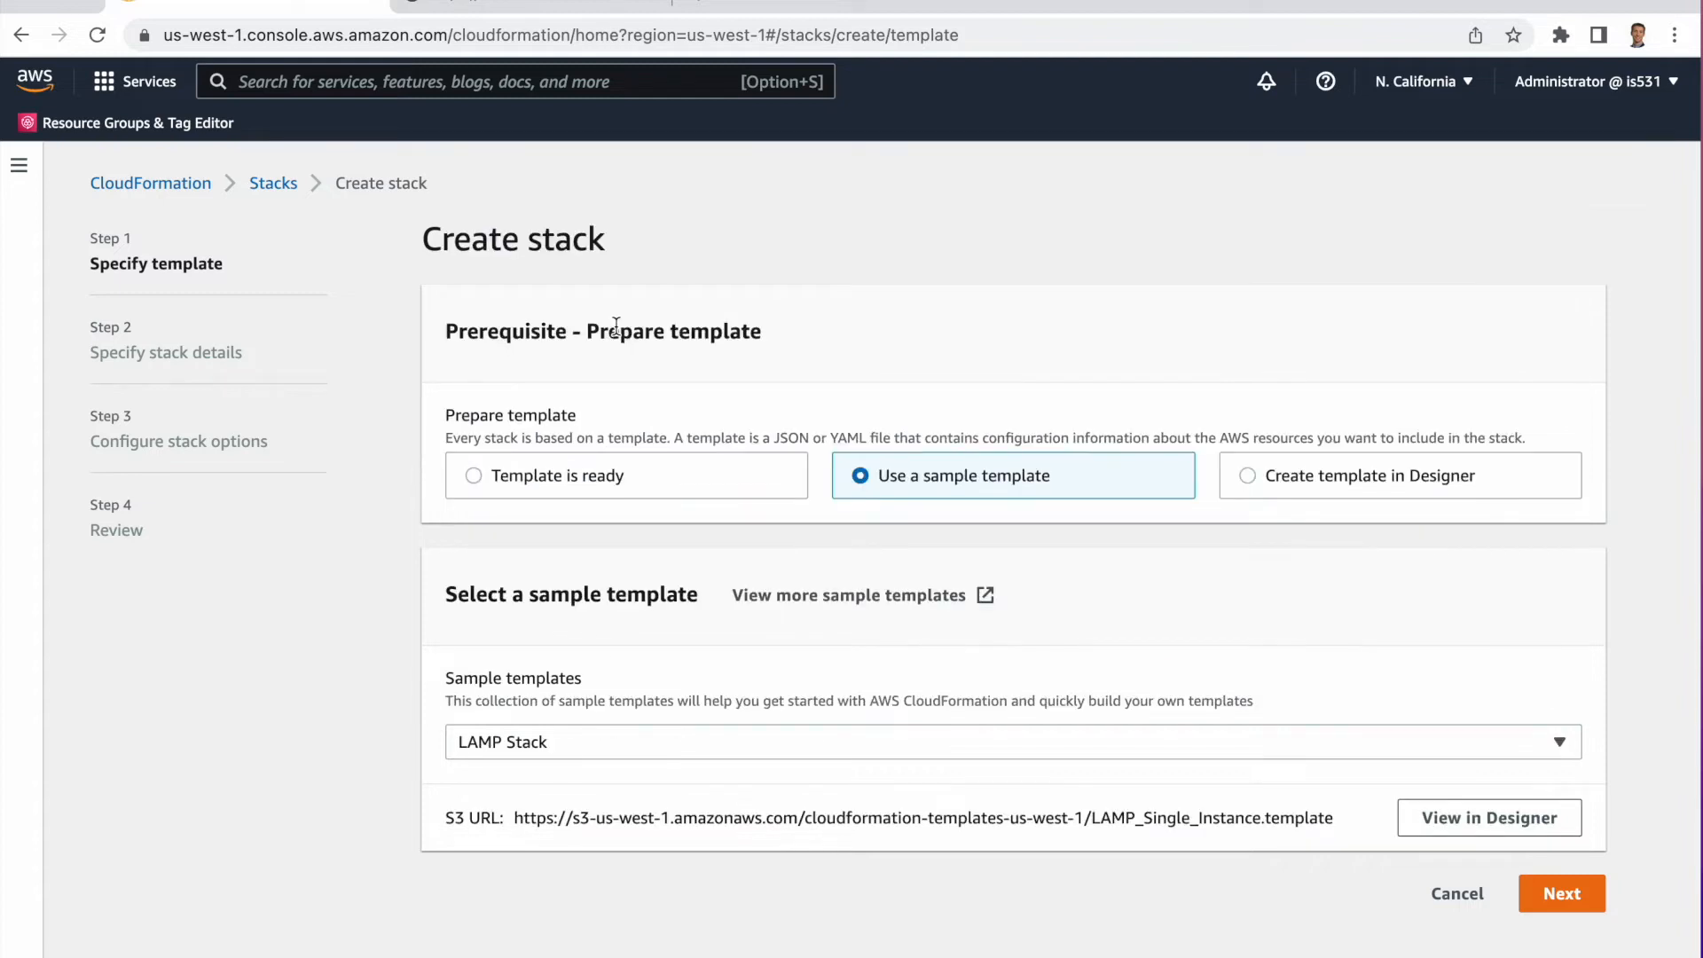
click(1561, 894)
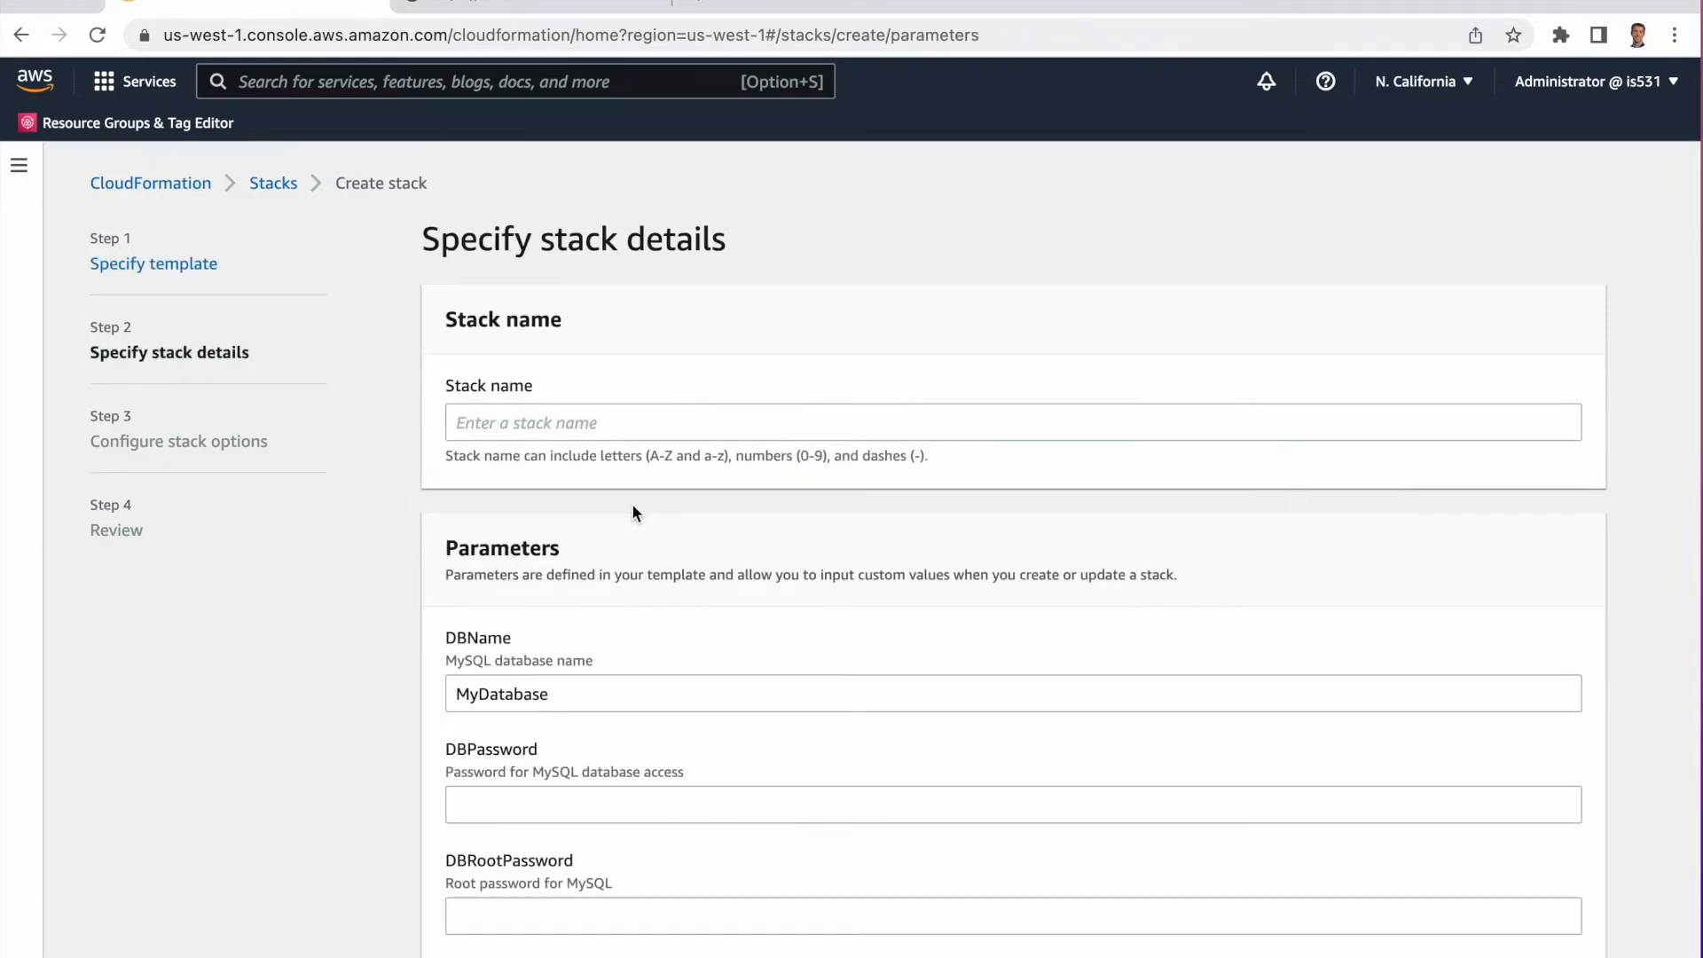
Compare the parameters form with the Parameters section of the template open in the other browser tab.
scroll(358, 520, down, 1)
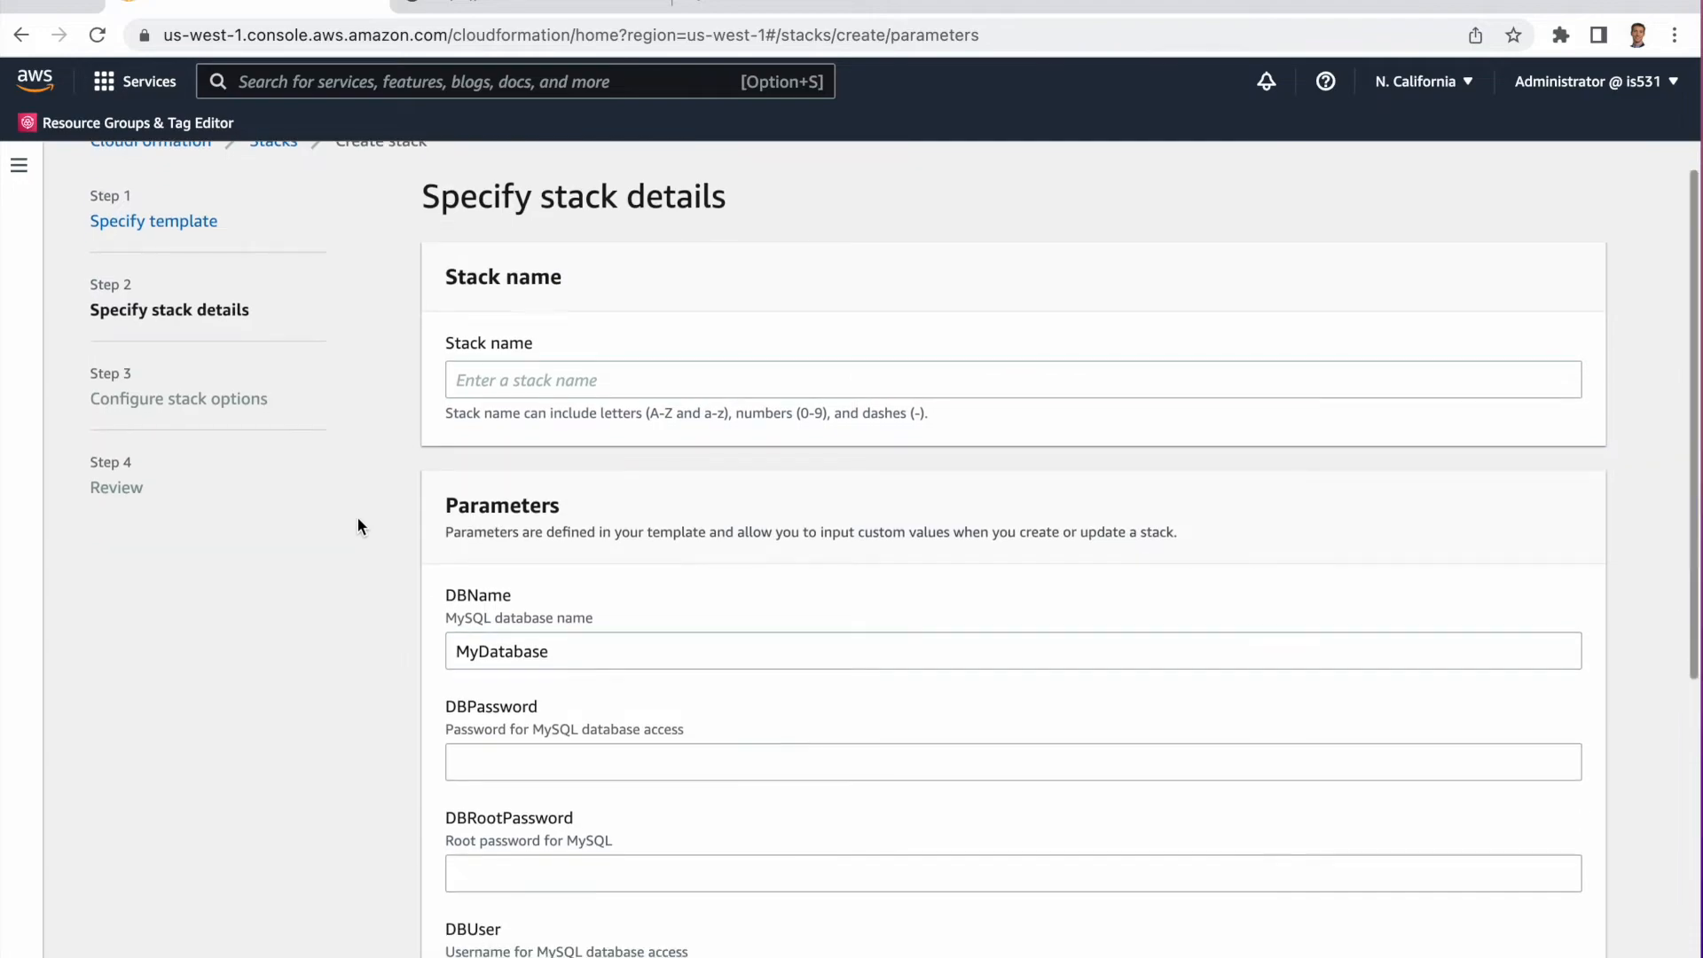
click(470, 2)
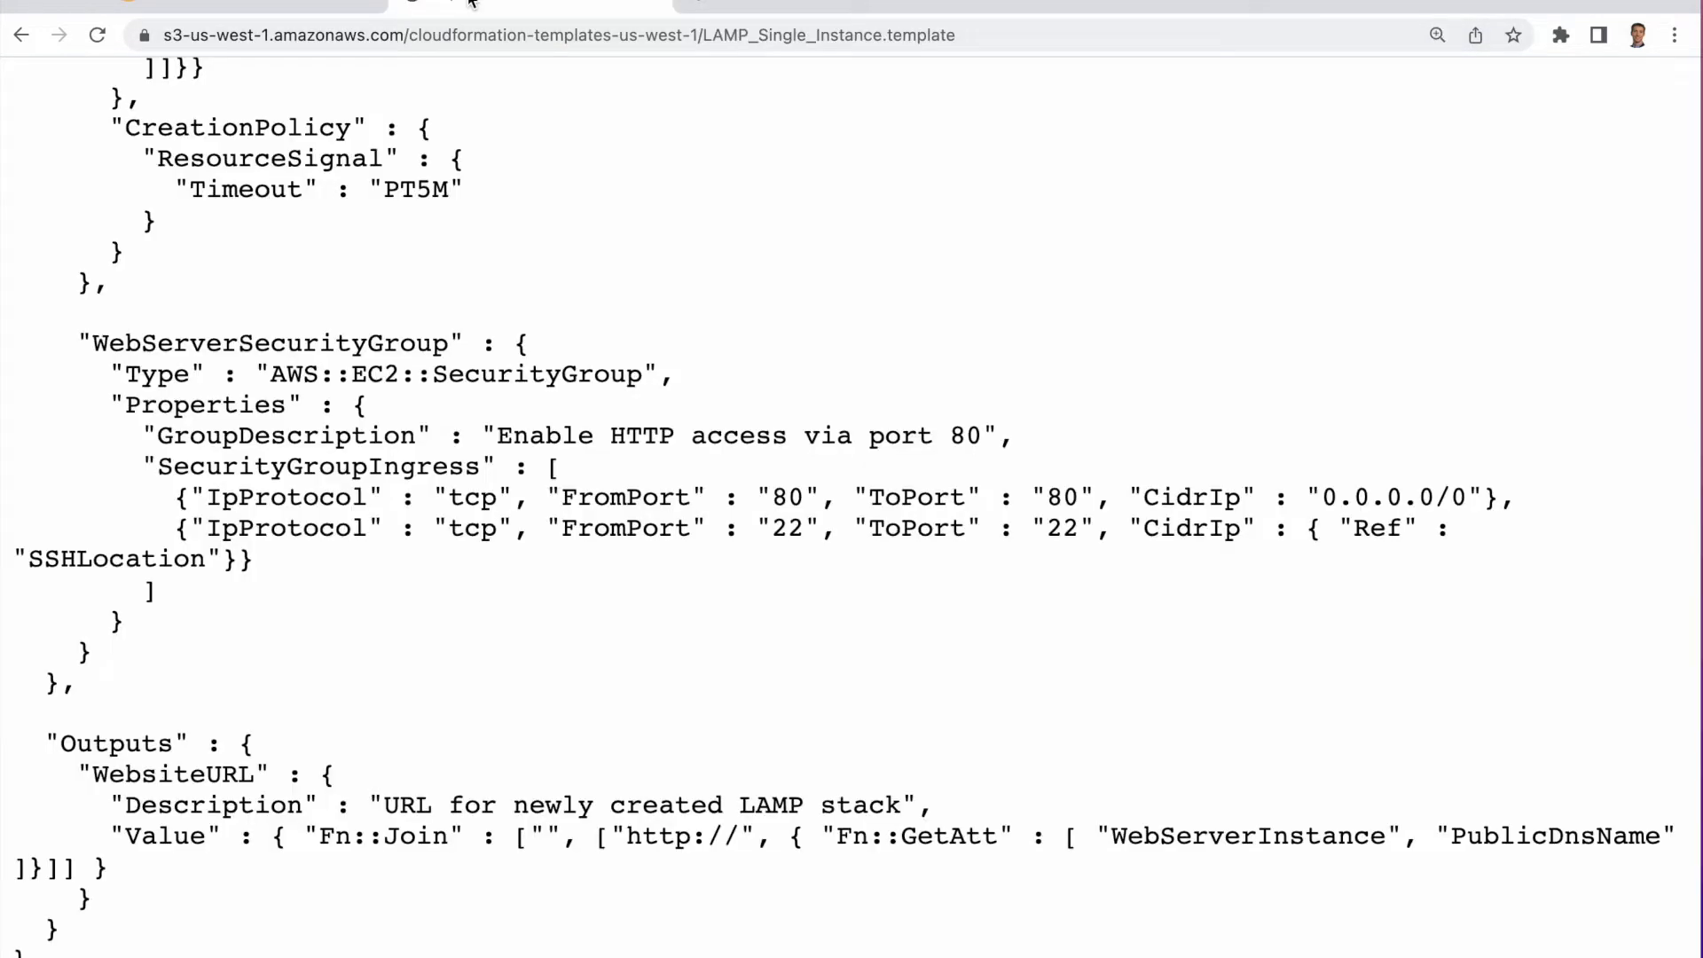
scroll(345, 361, up, 20)
scroll(345, 362, up, 20)
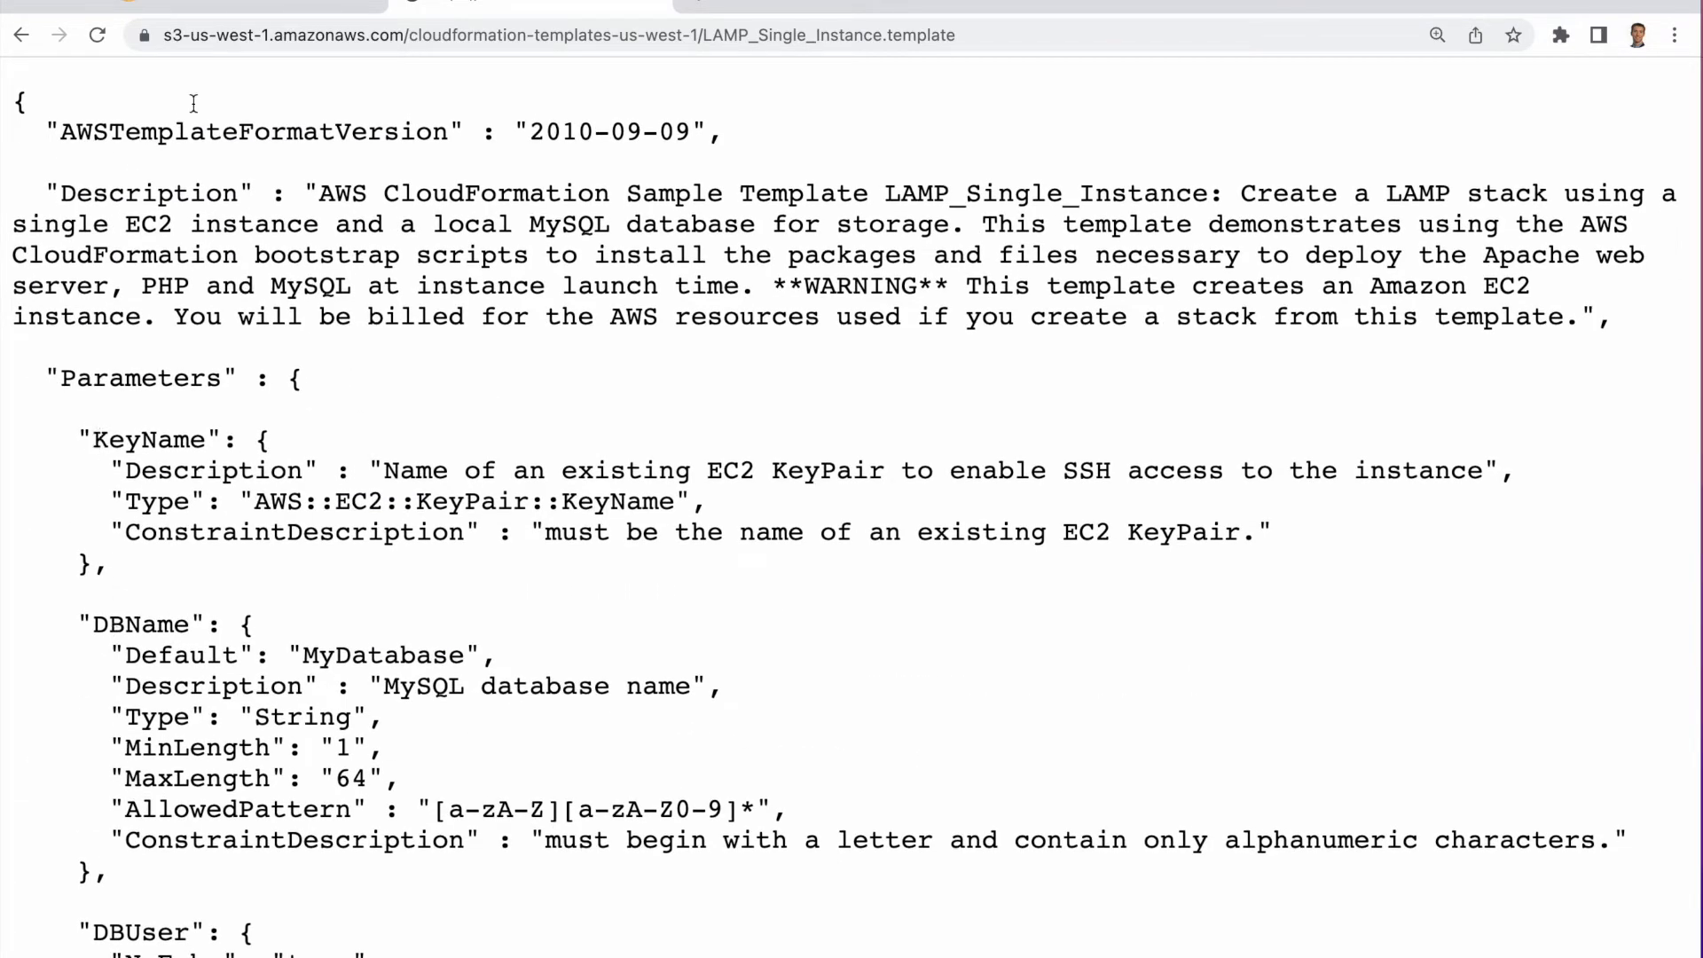
click(194, 6)
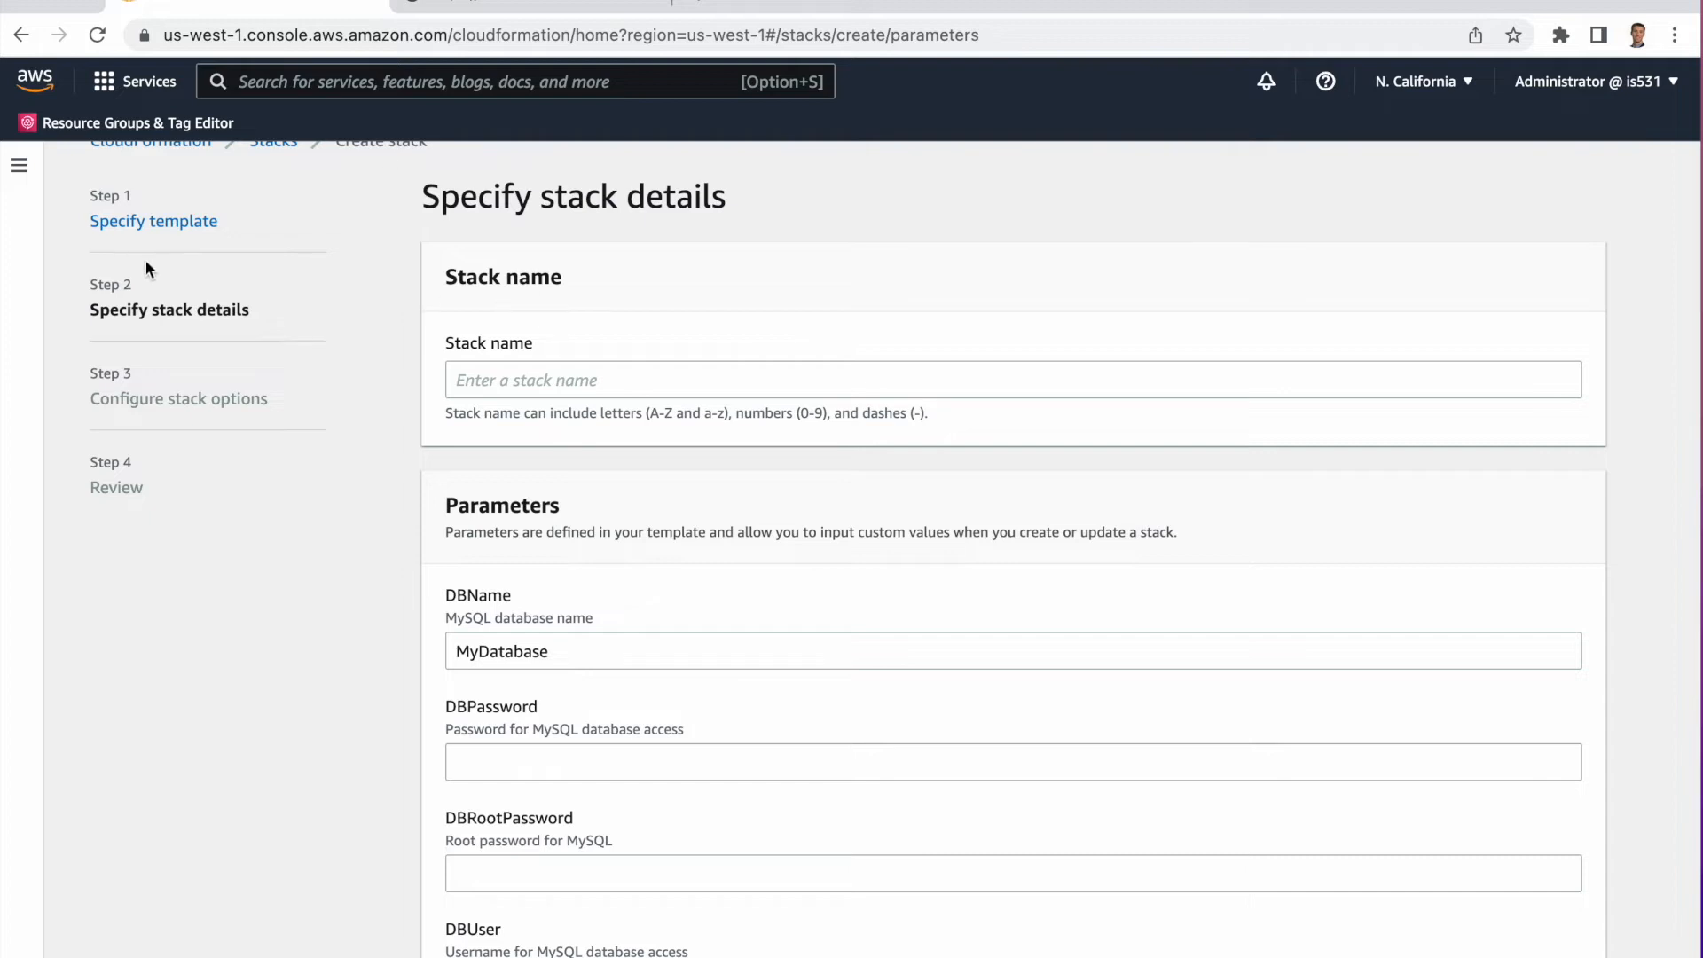
Scroll through the stack parameter fields to review what must be filled in.
scroll(574, 373, down, 1)
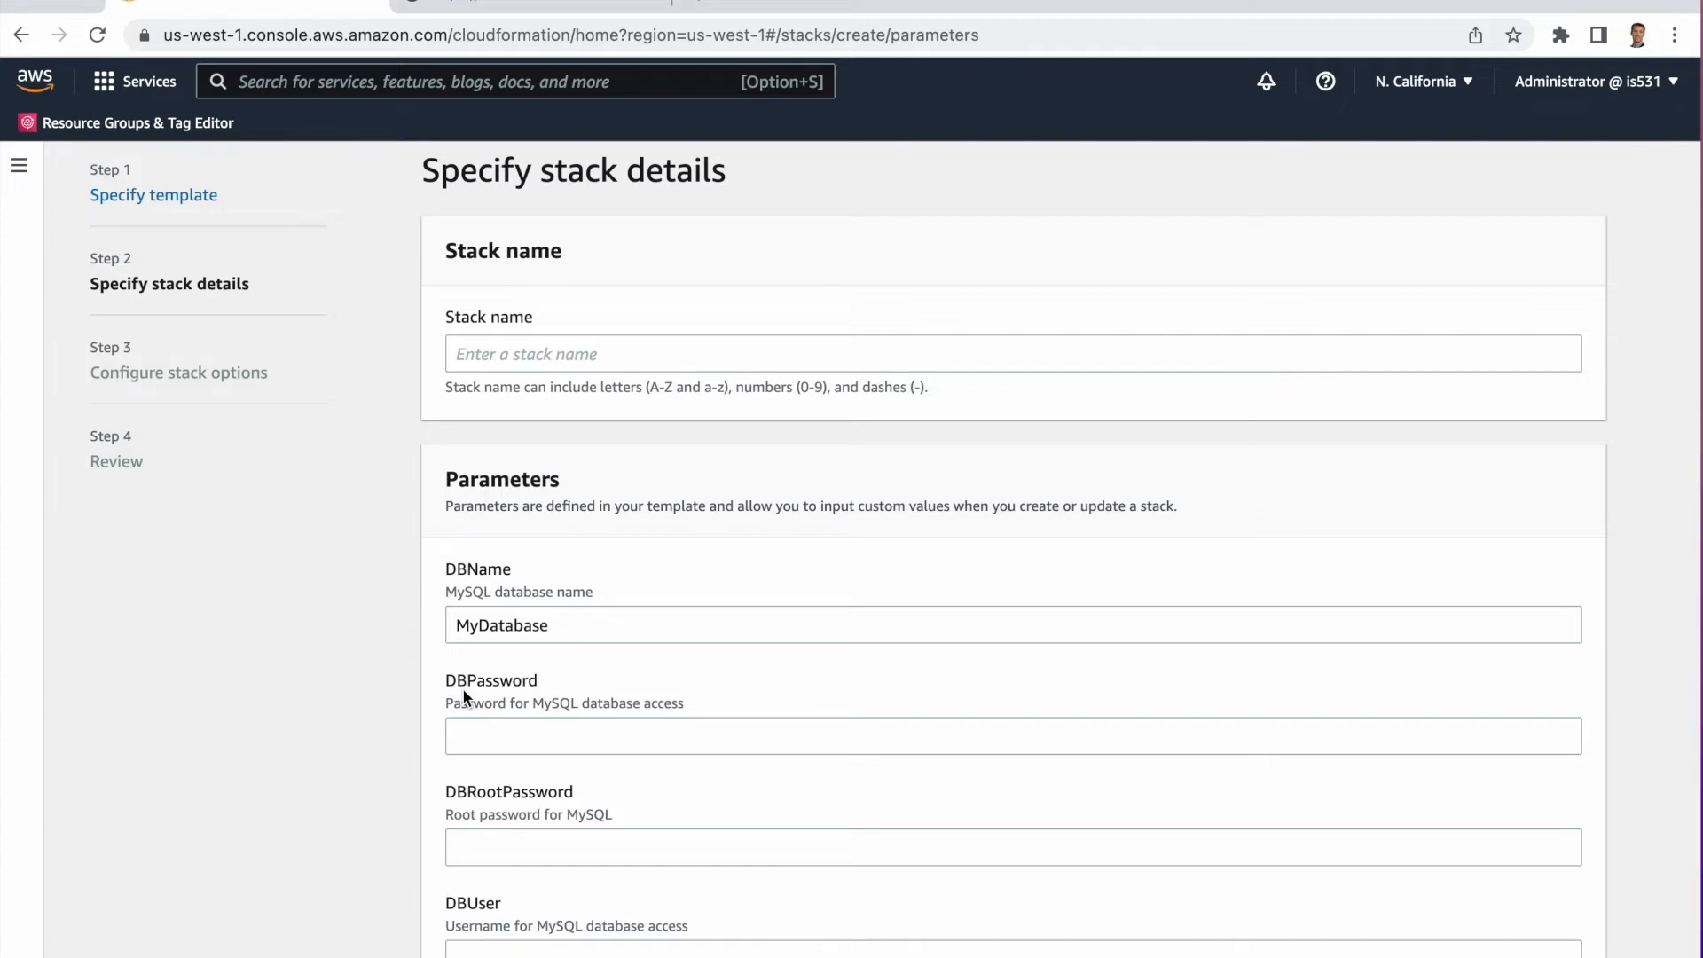
scroll(462, 695, down, 1)
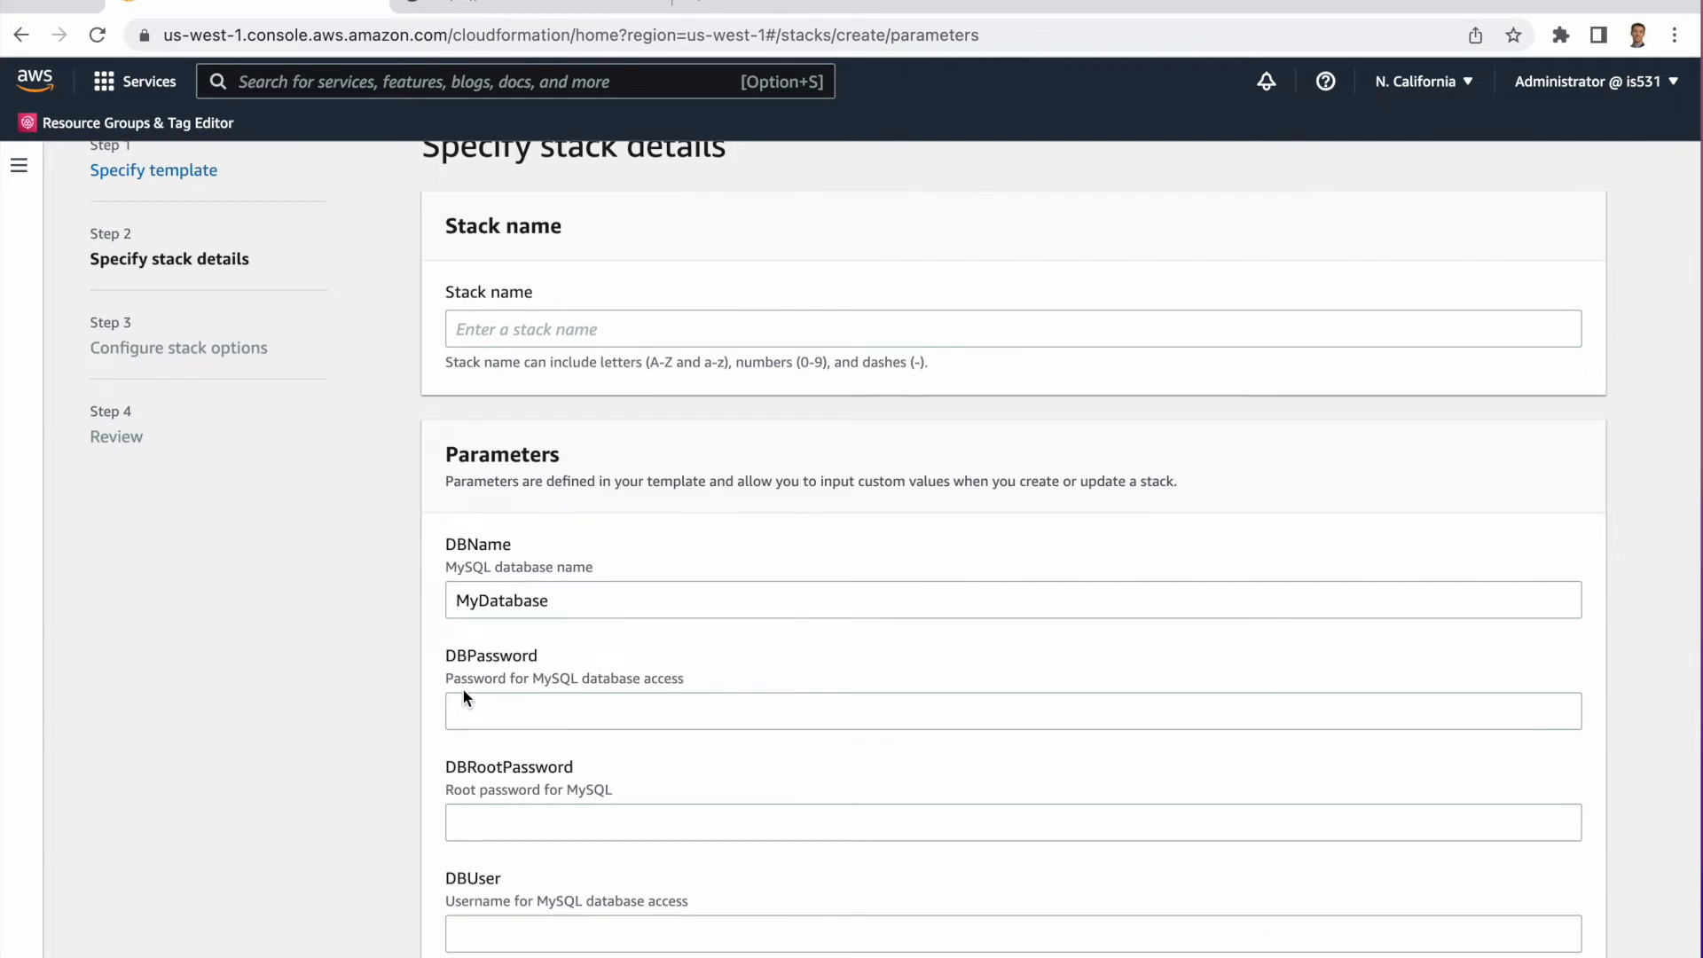
scroll(760, 577, down, 4)
scroll(520, 650, down, 4)
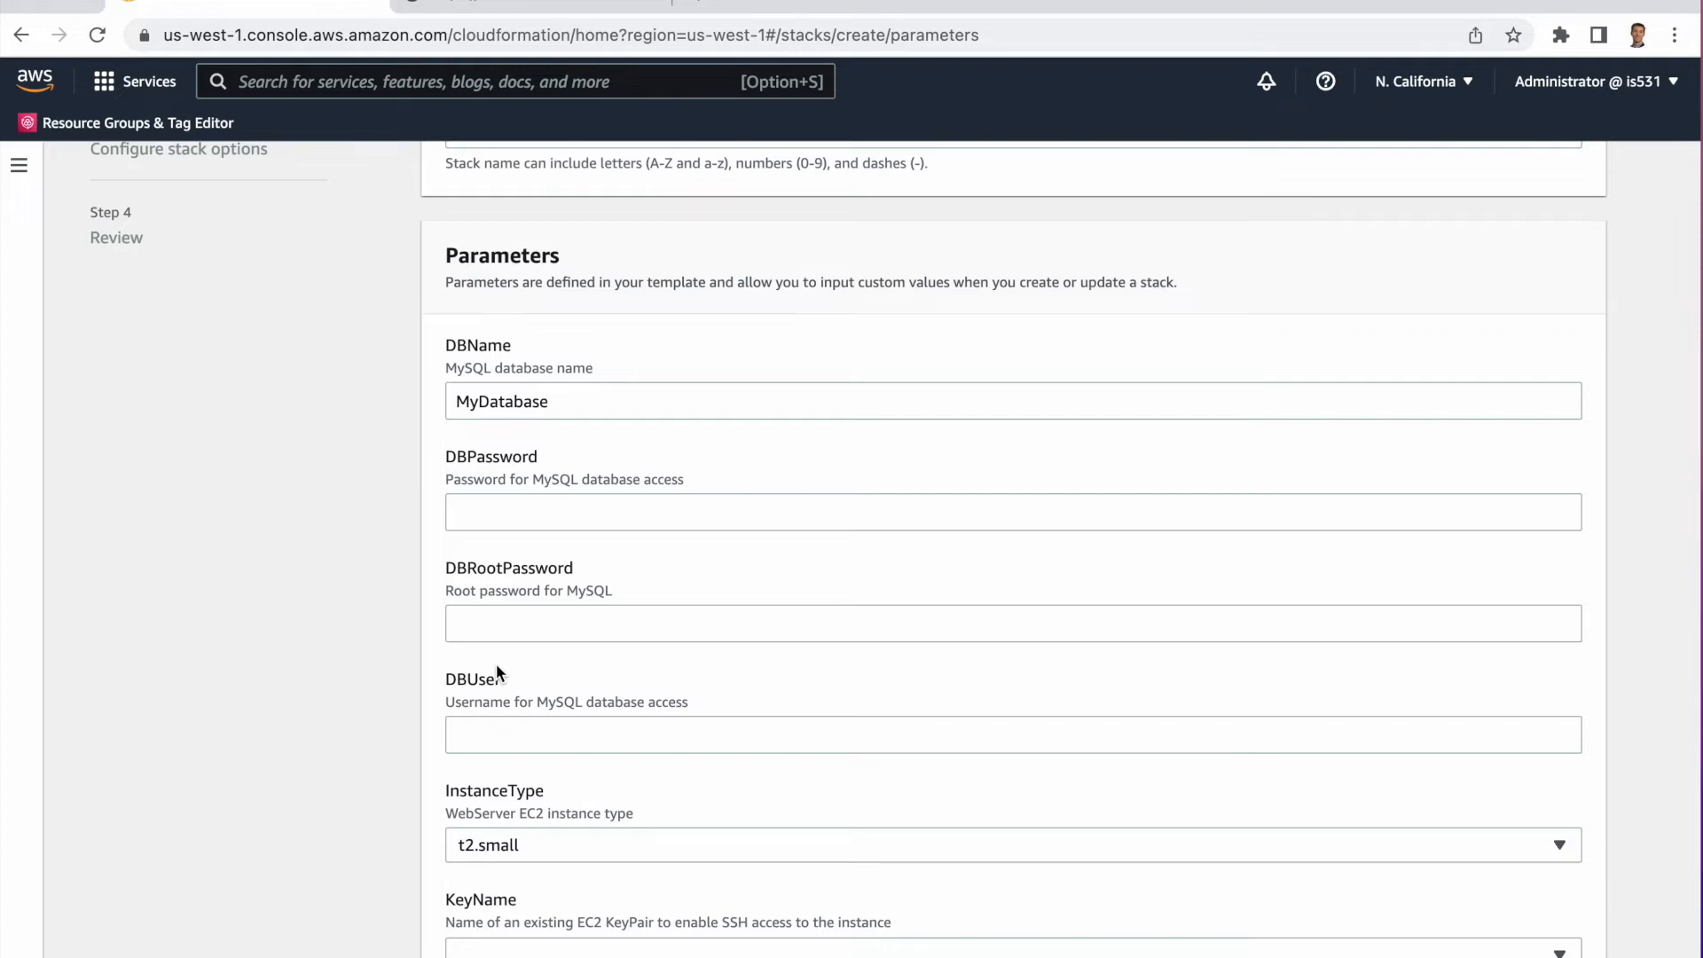
scroll(534, 484, down, 3)
scroll(534, 484, down, 2)
scroll(444, 515, down, 2)
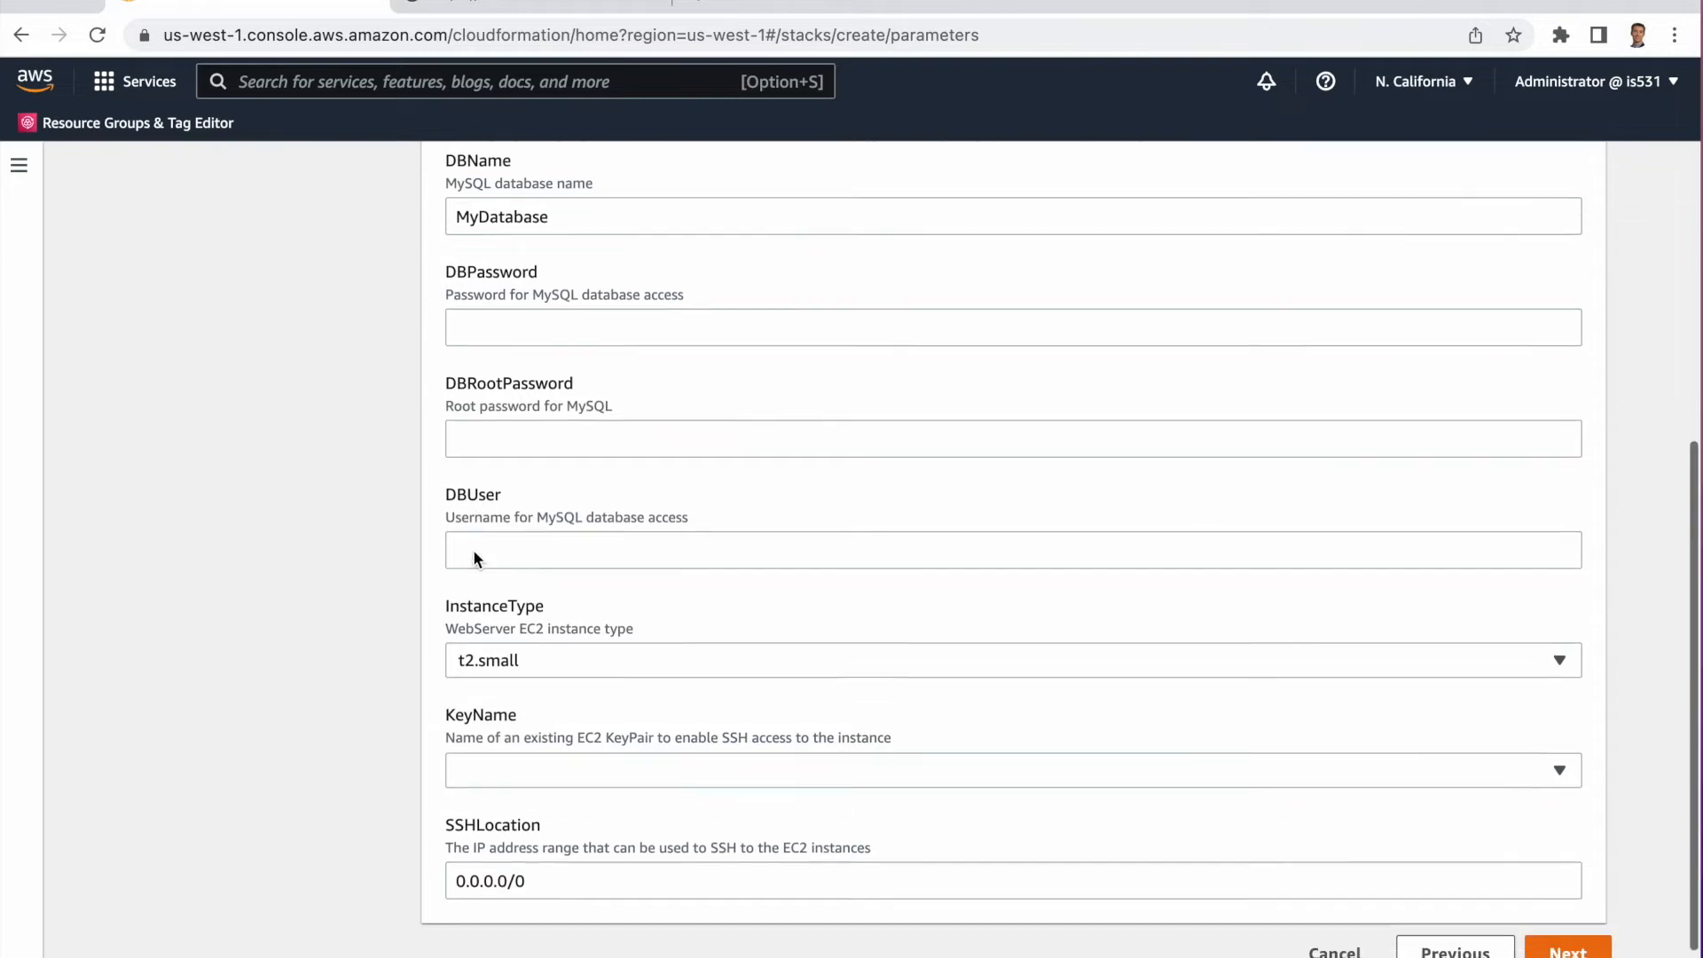
scroll(475, 557, down, 1)
scroll(559, 512, up, 3)
scroll(559, 505, up, 10)
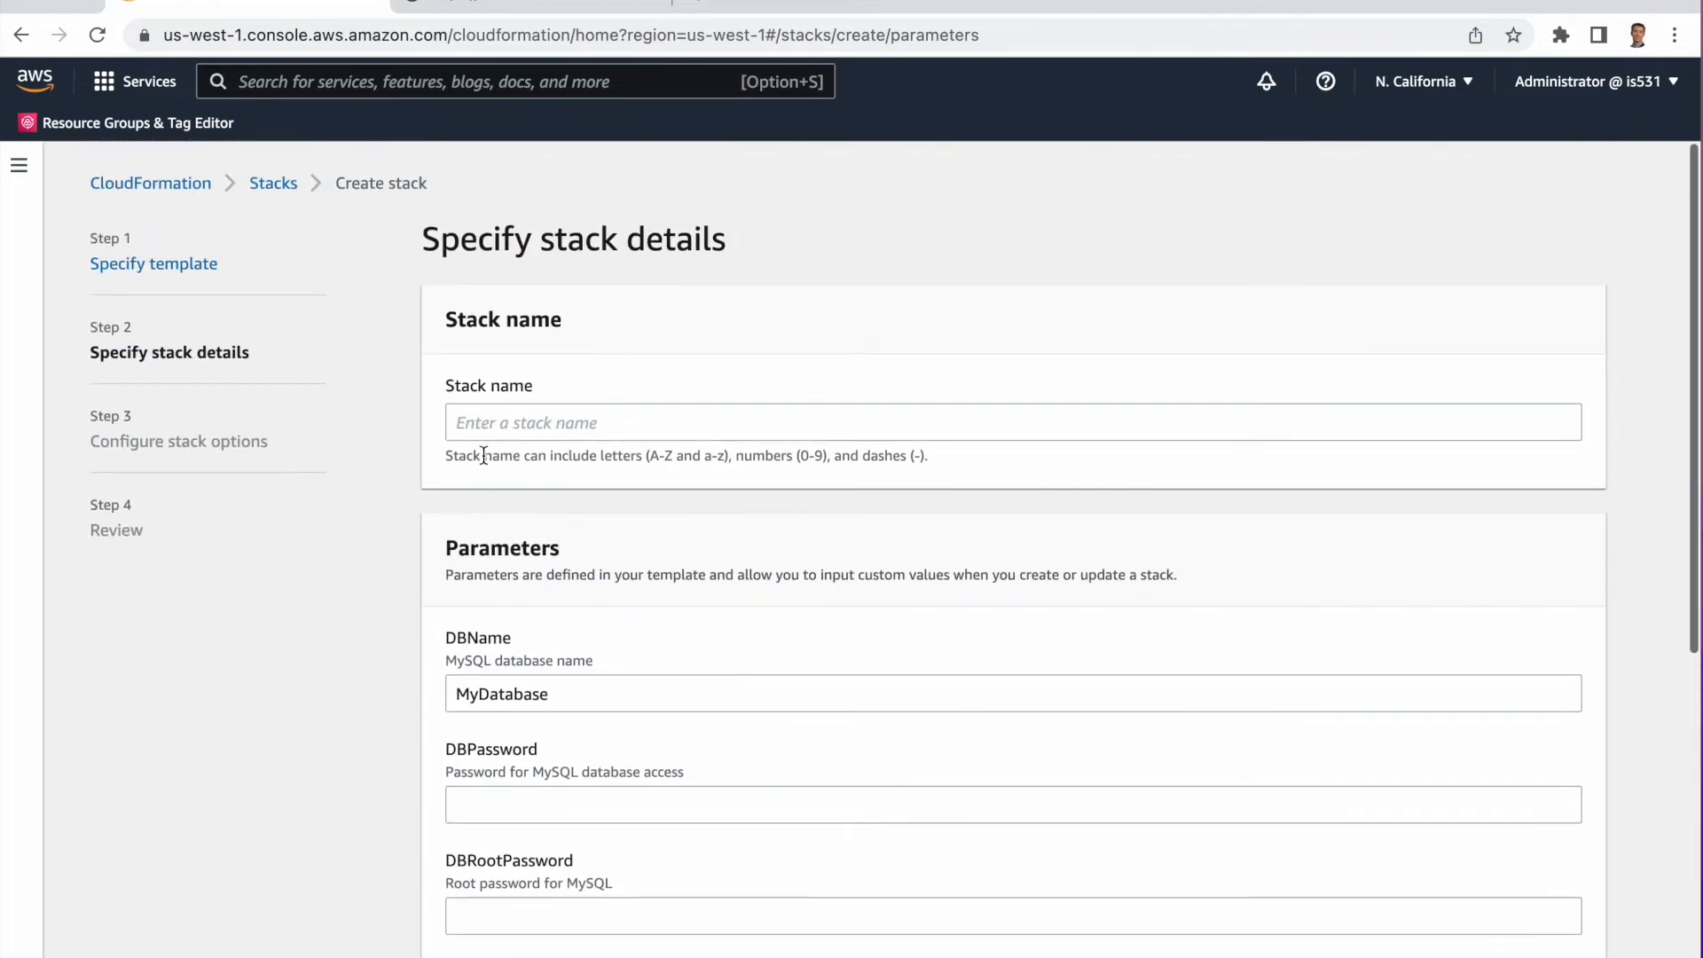
Name the stack ProductionWebsite.
click(483, 432)
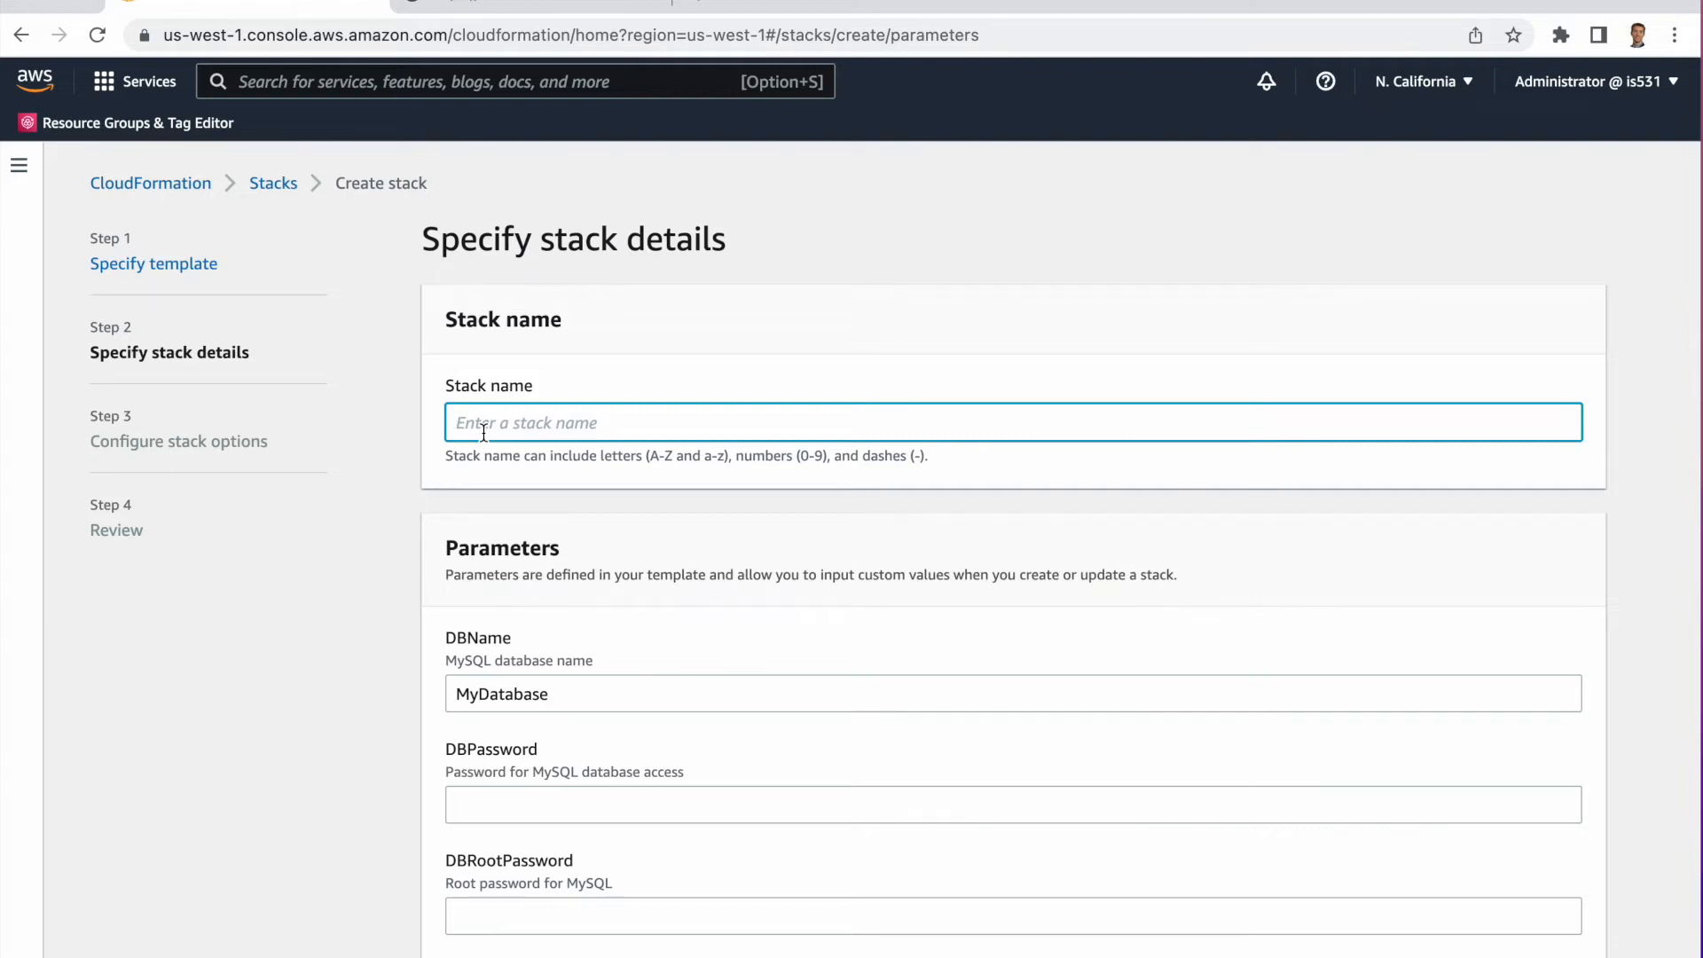
text(ProductionWebsite)
Enter the MySQL database password, the MySQL root password and the database username.
scroll(577, 622, down, 5)
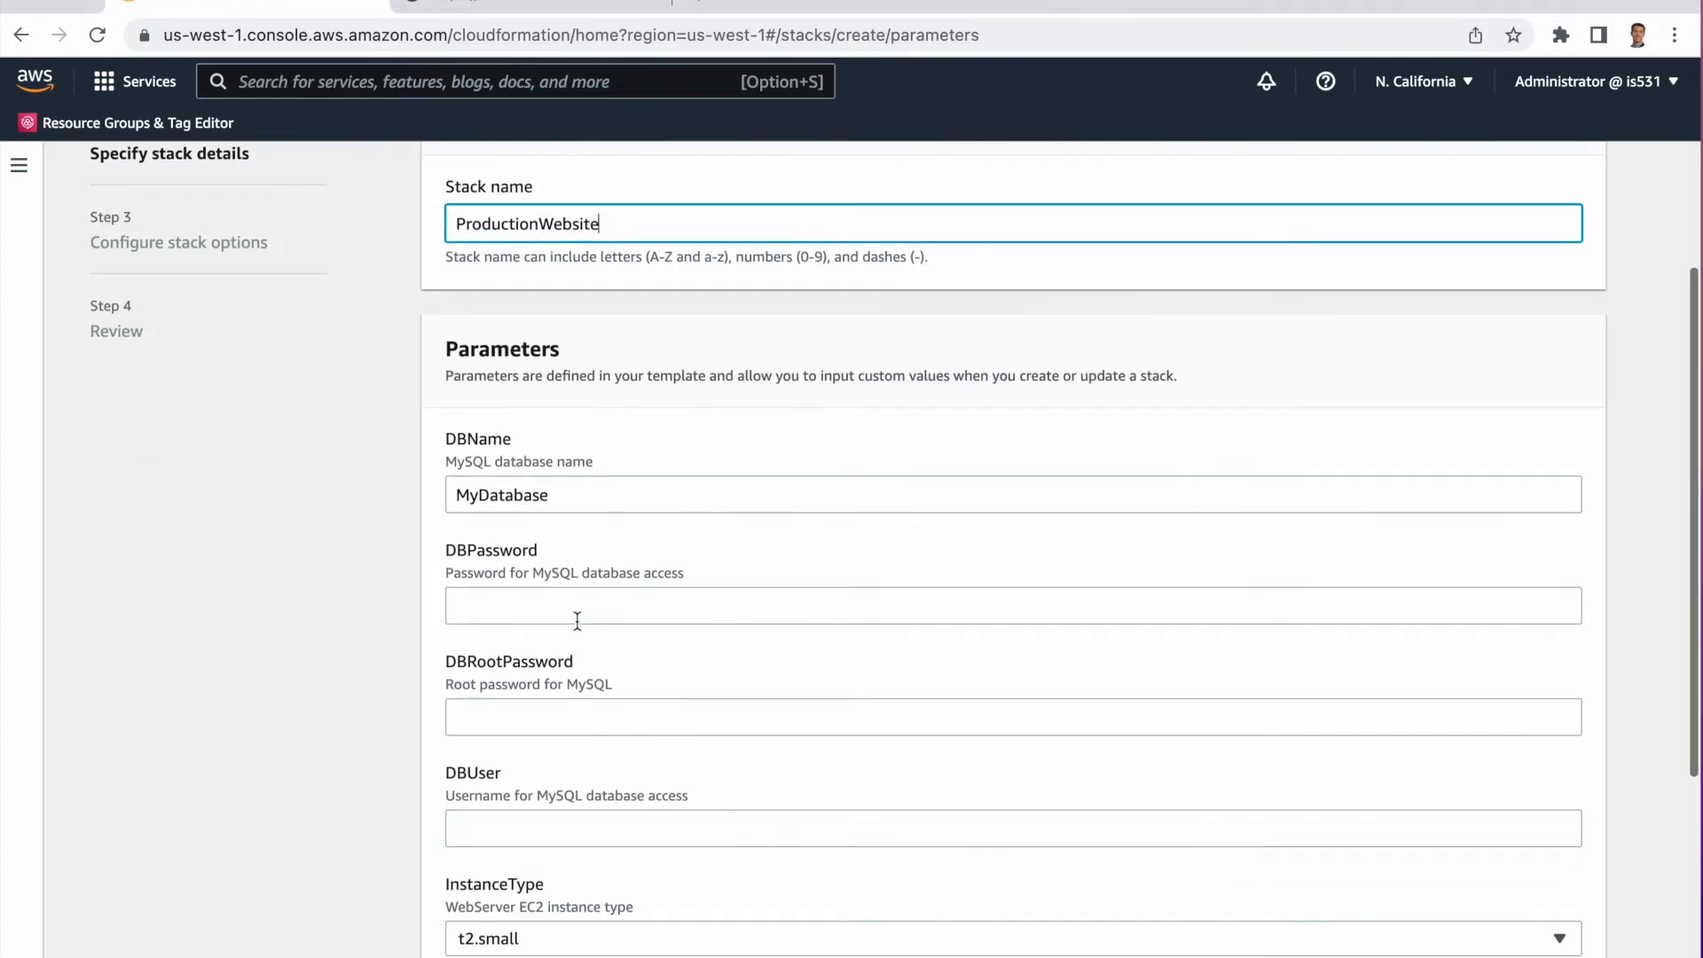
scroll(576, 621, down, 2)
click(494, 529)
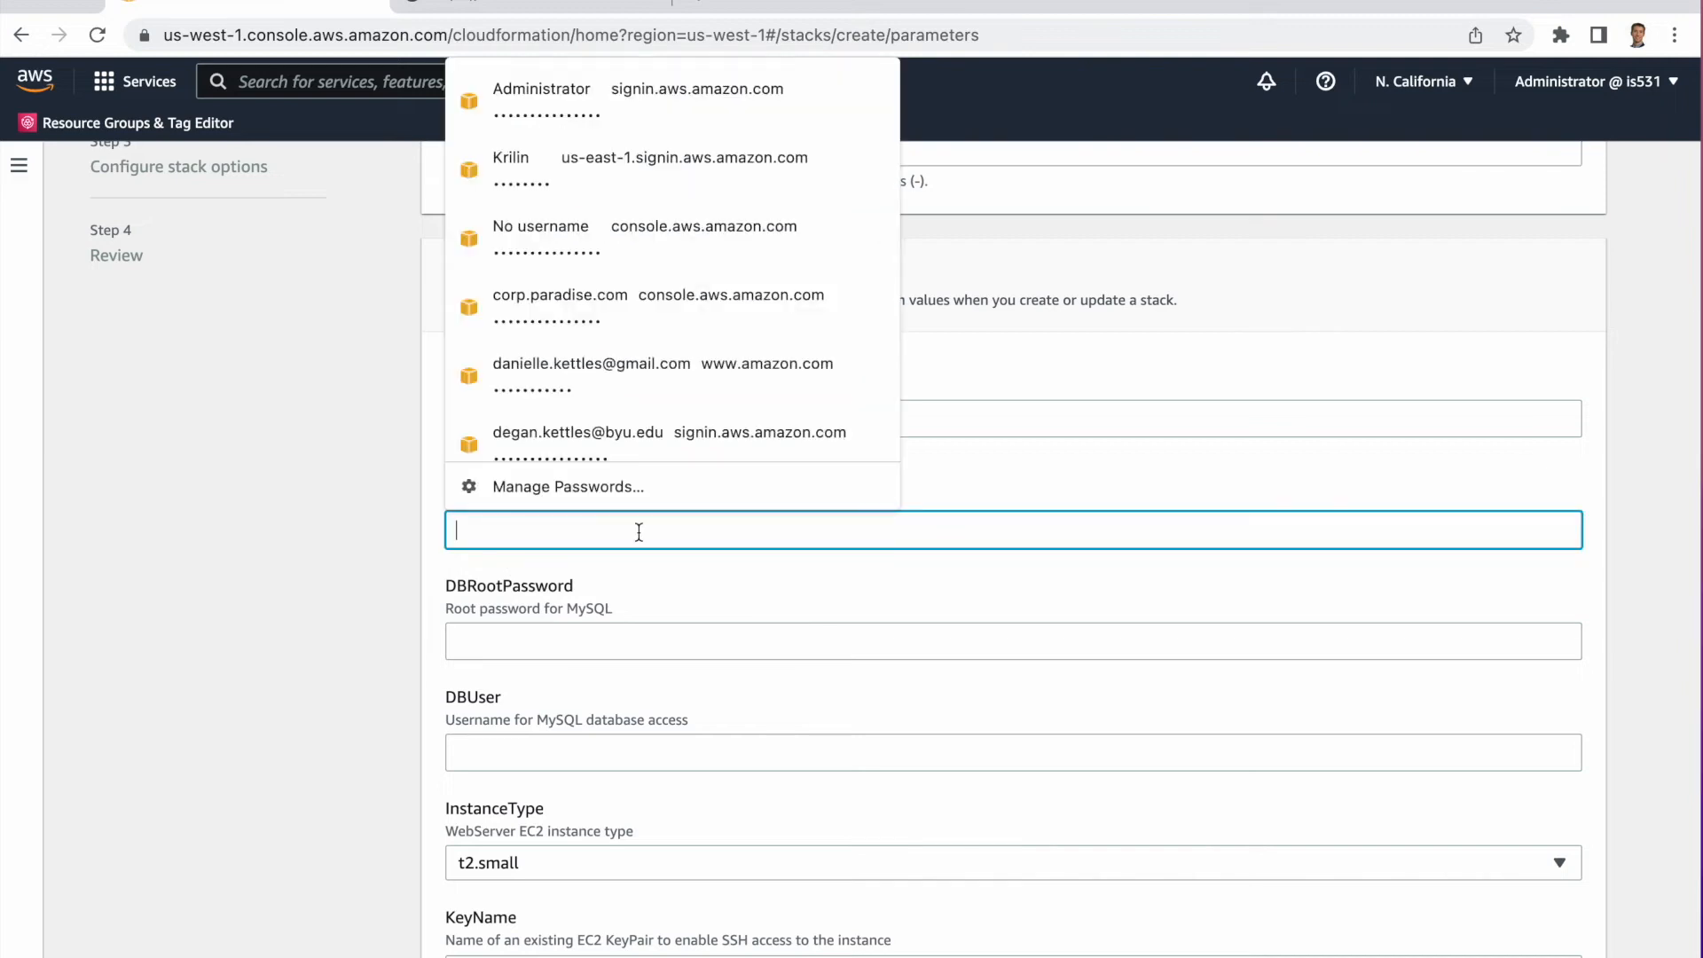
text(•••)
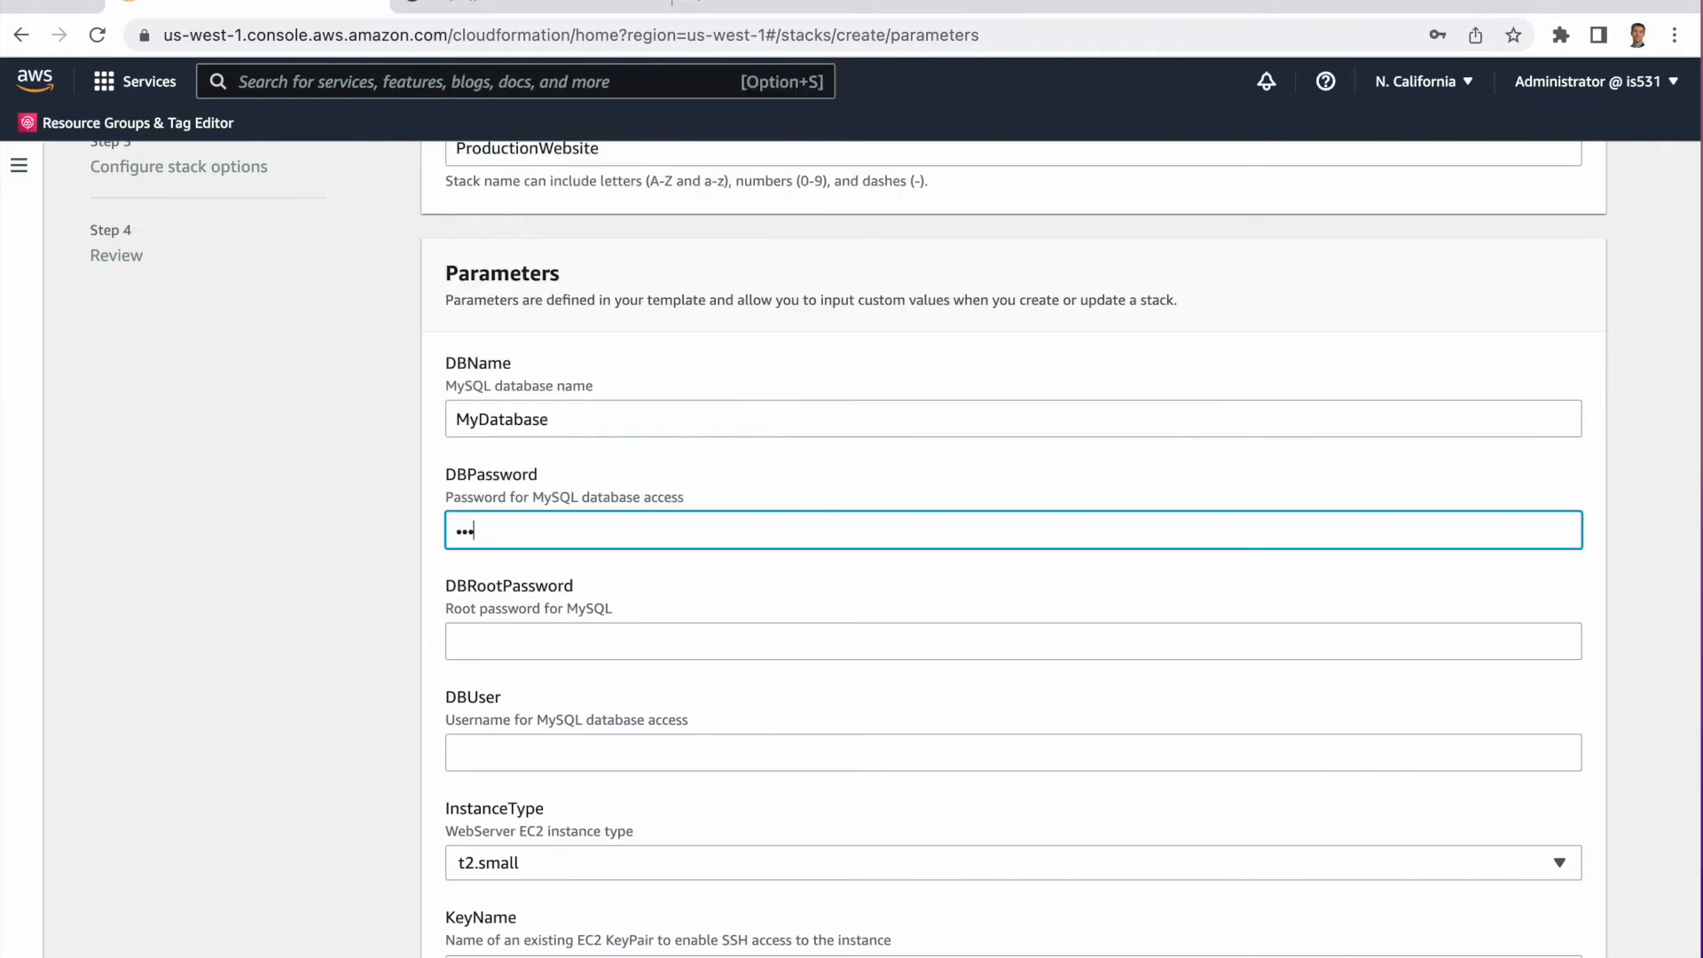
key(BackSpace)
key(BackSpace)
key(BackSpace)
text(••••••••)
key(Tab)
text(•••••••••)
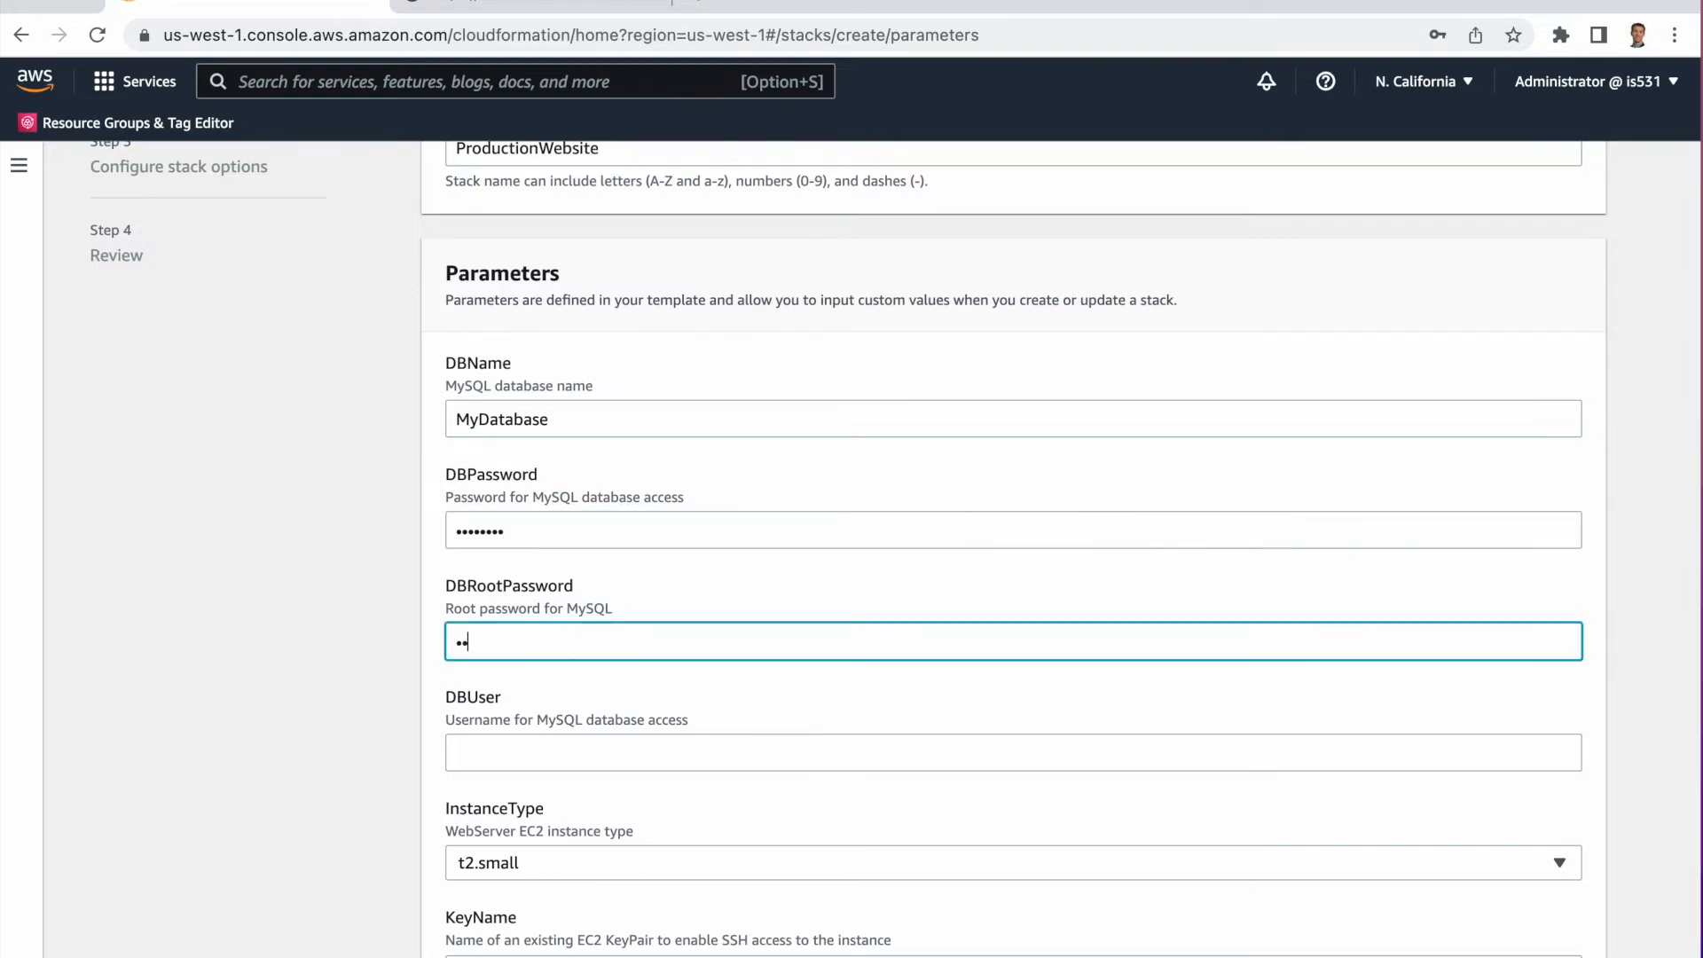
text(••••••)
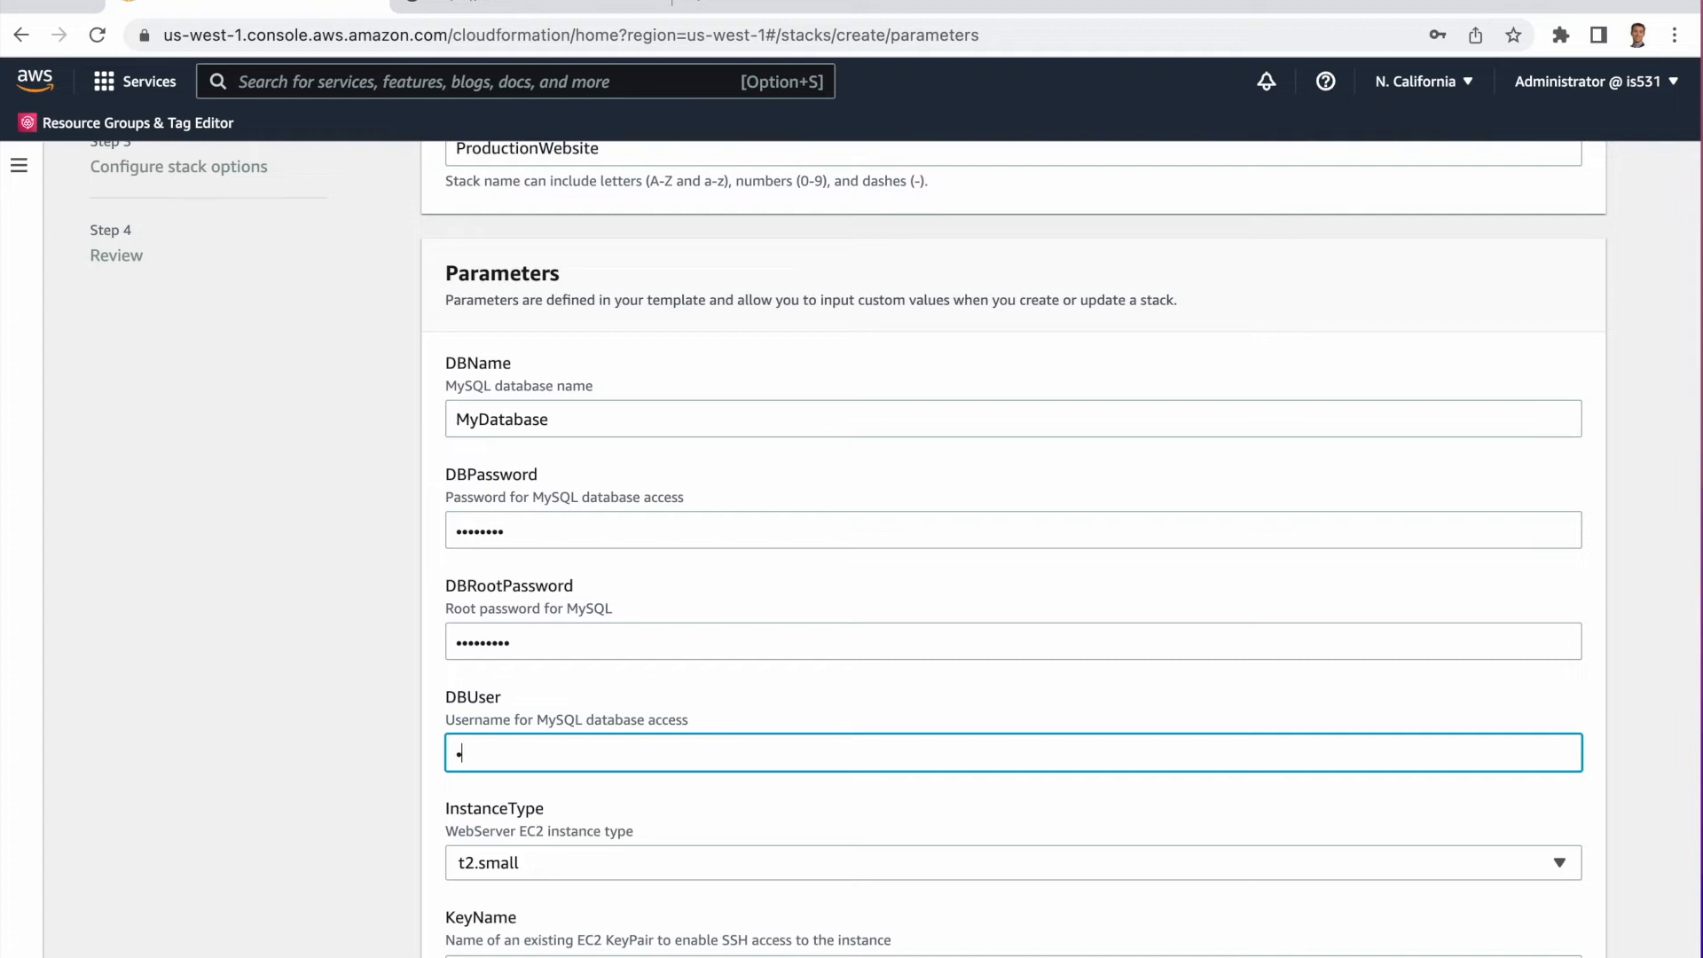
Select demokeypair as the EC2 key pair and continue to the stack options.
scroll(687, 530, down, 5)
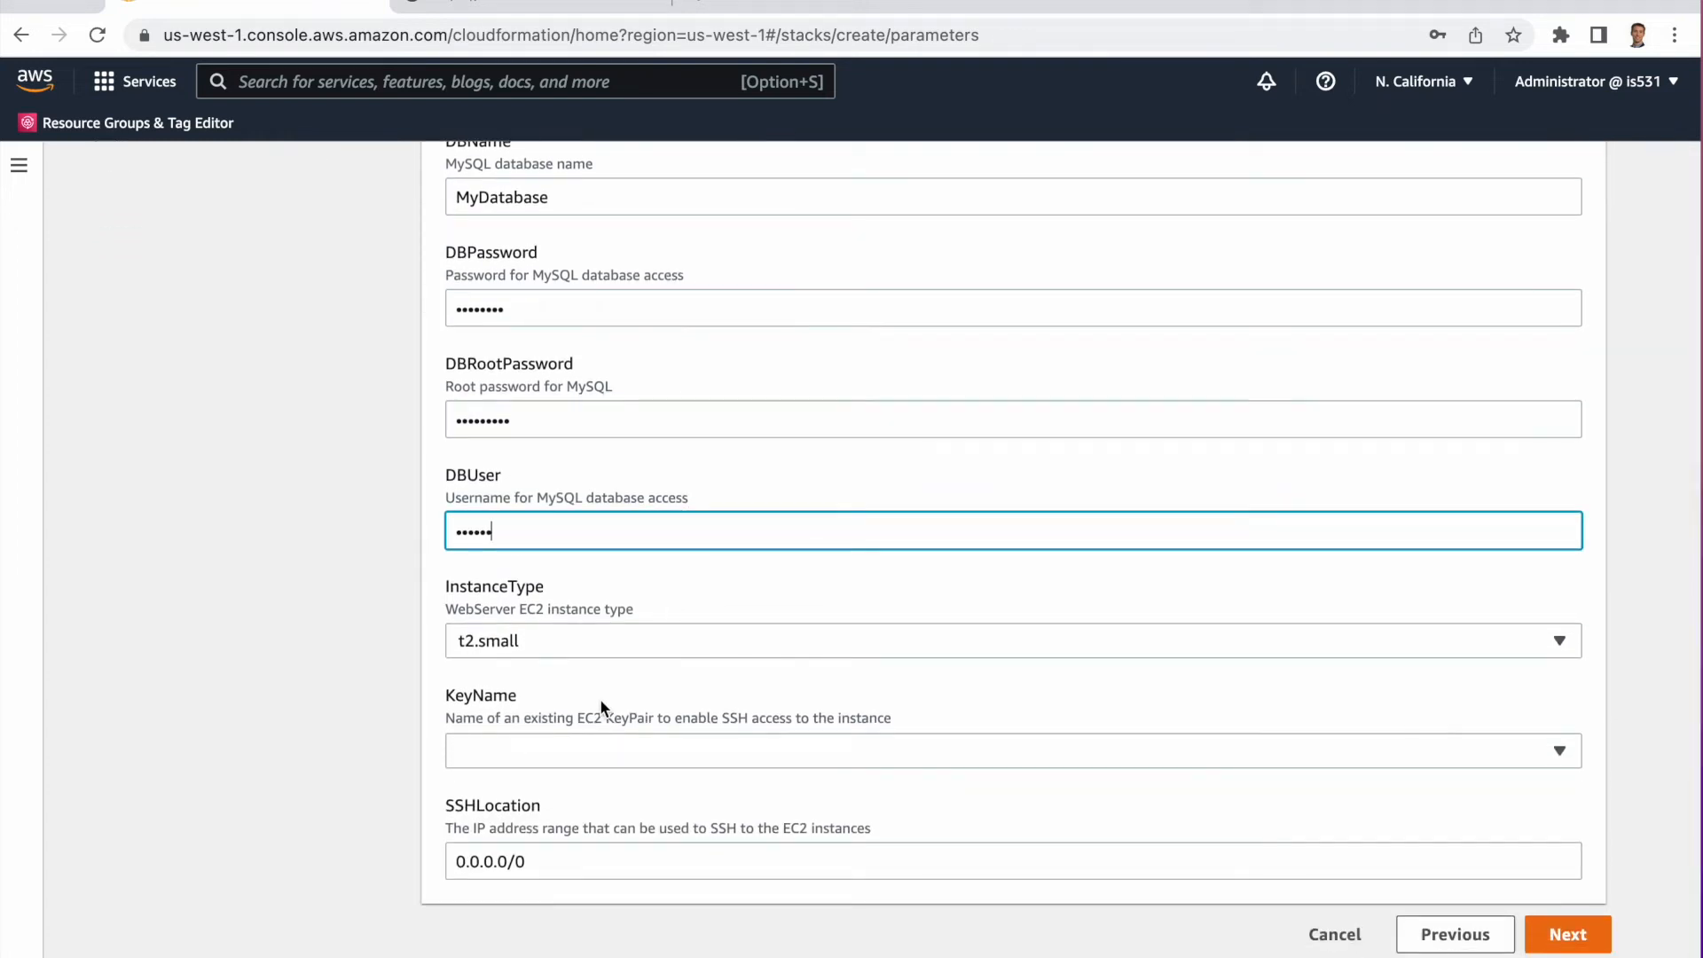
click(564, 745)
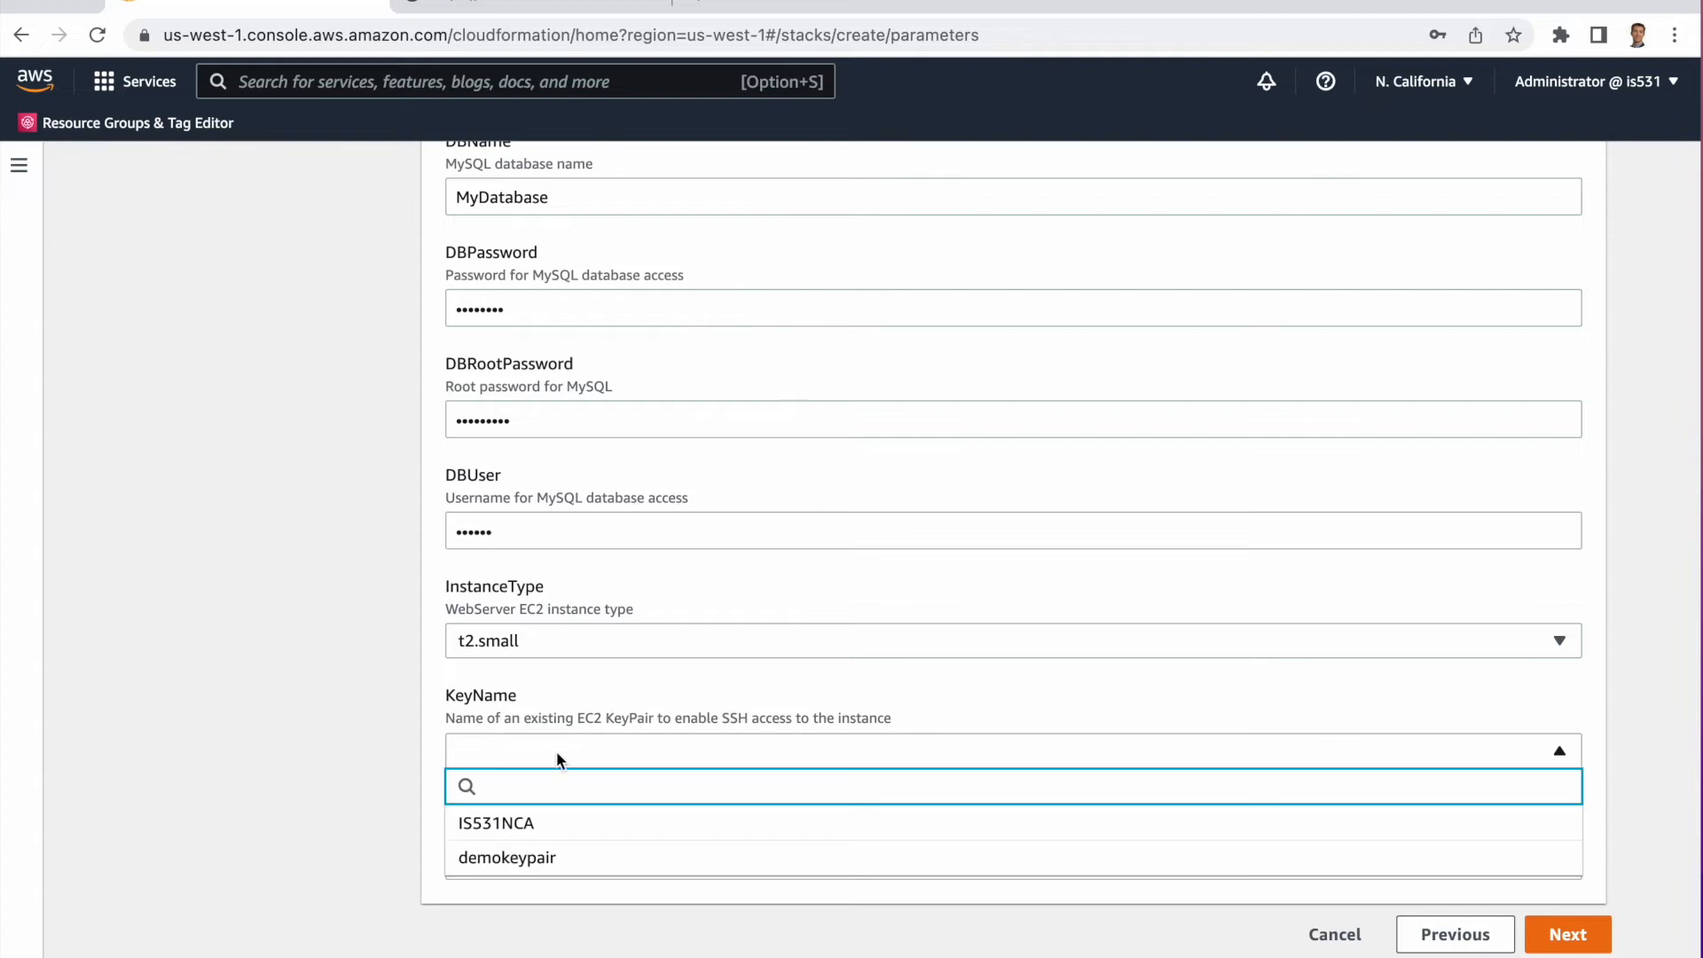
click(543, 859)
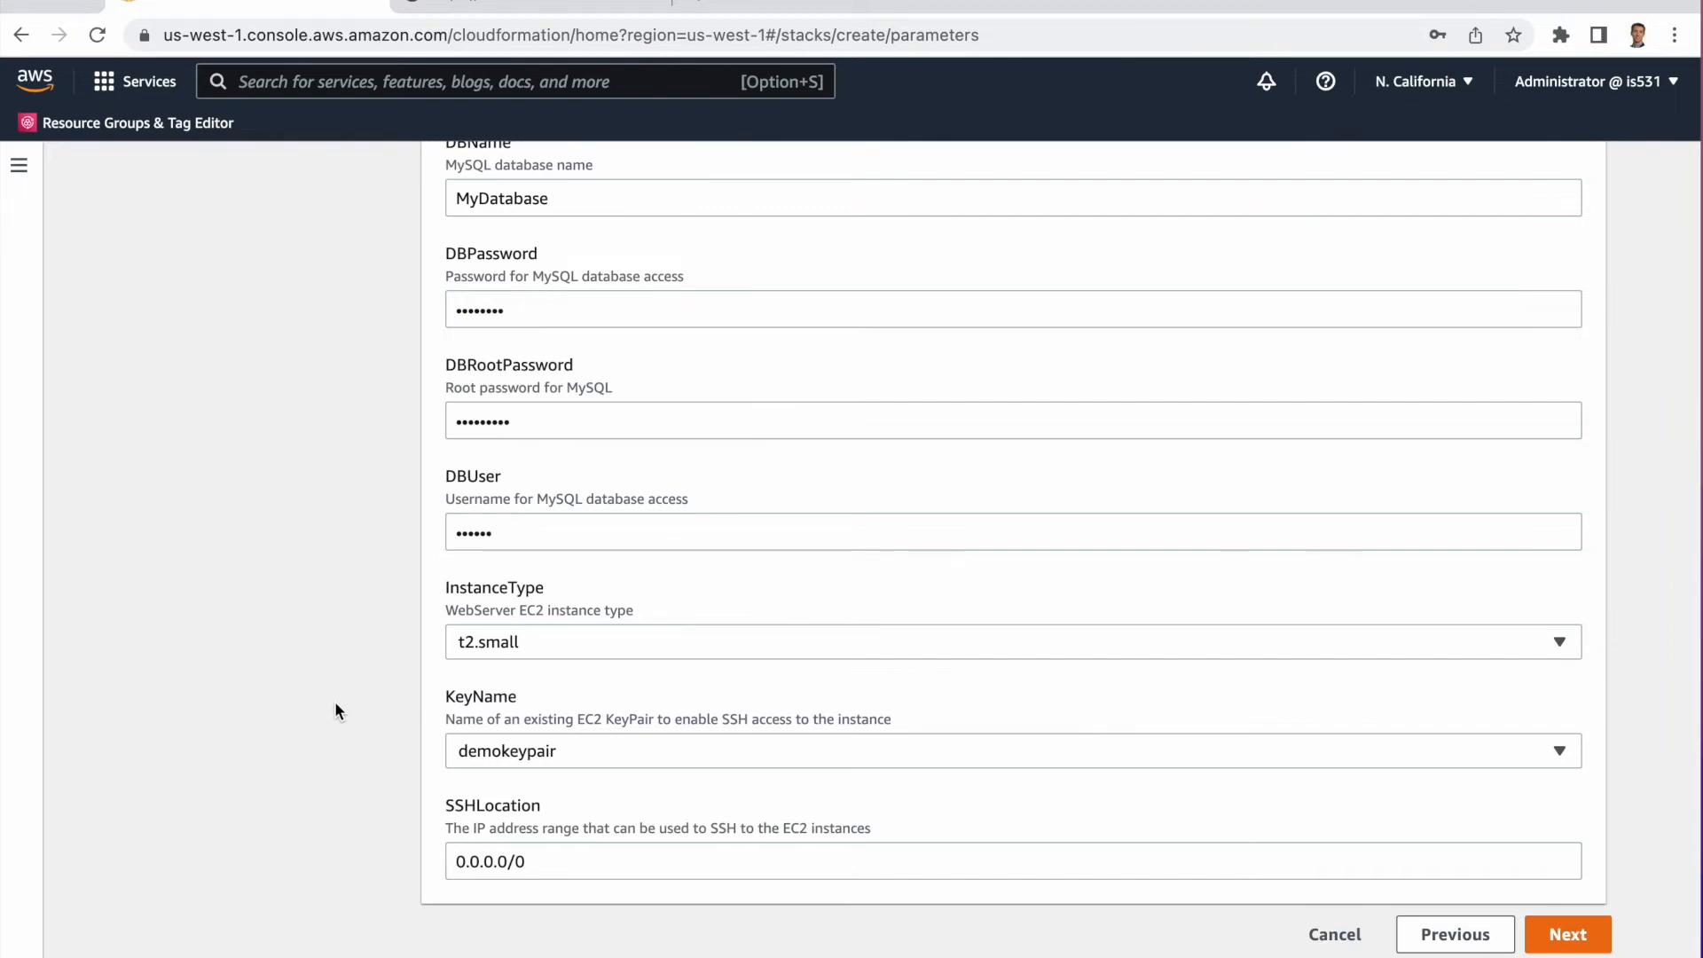
scroll(352, 640, up, 5)
scroll(352, 640, down, 5)
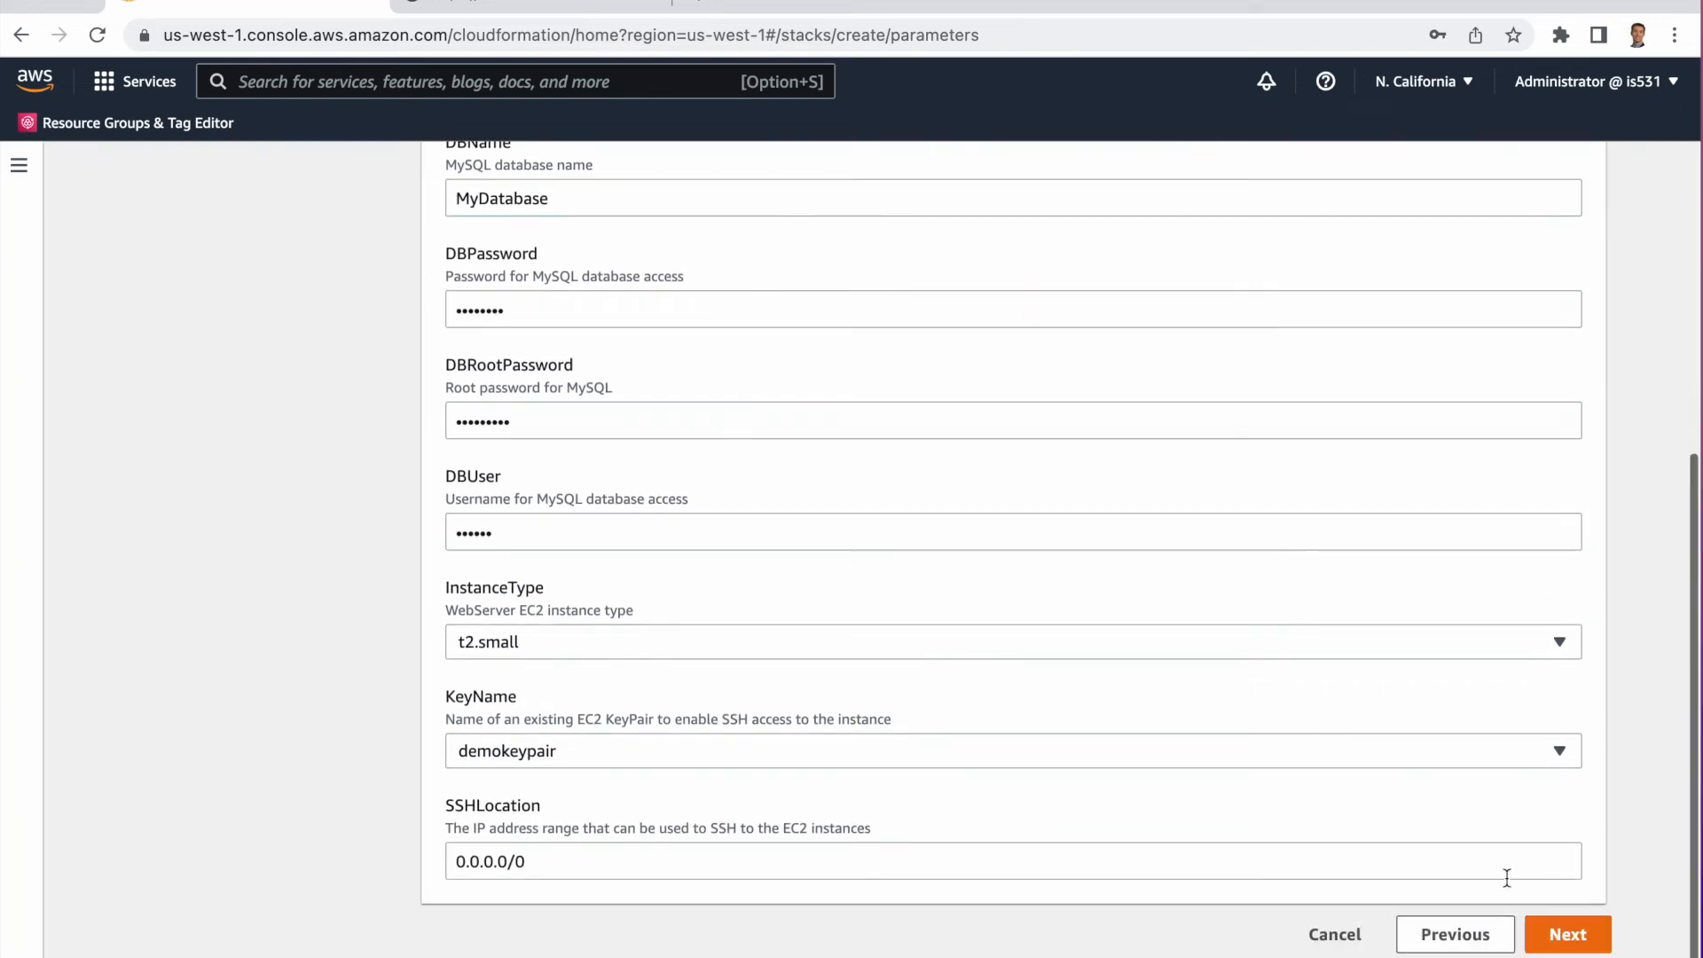
click(1568, 933)
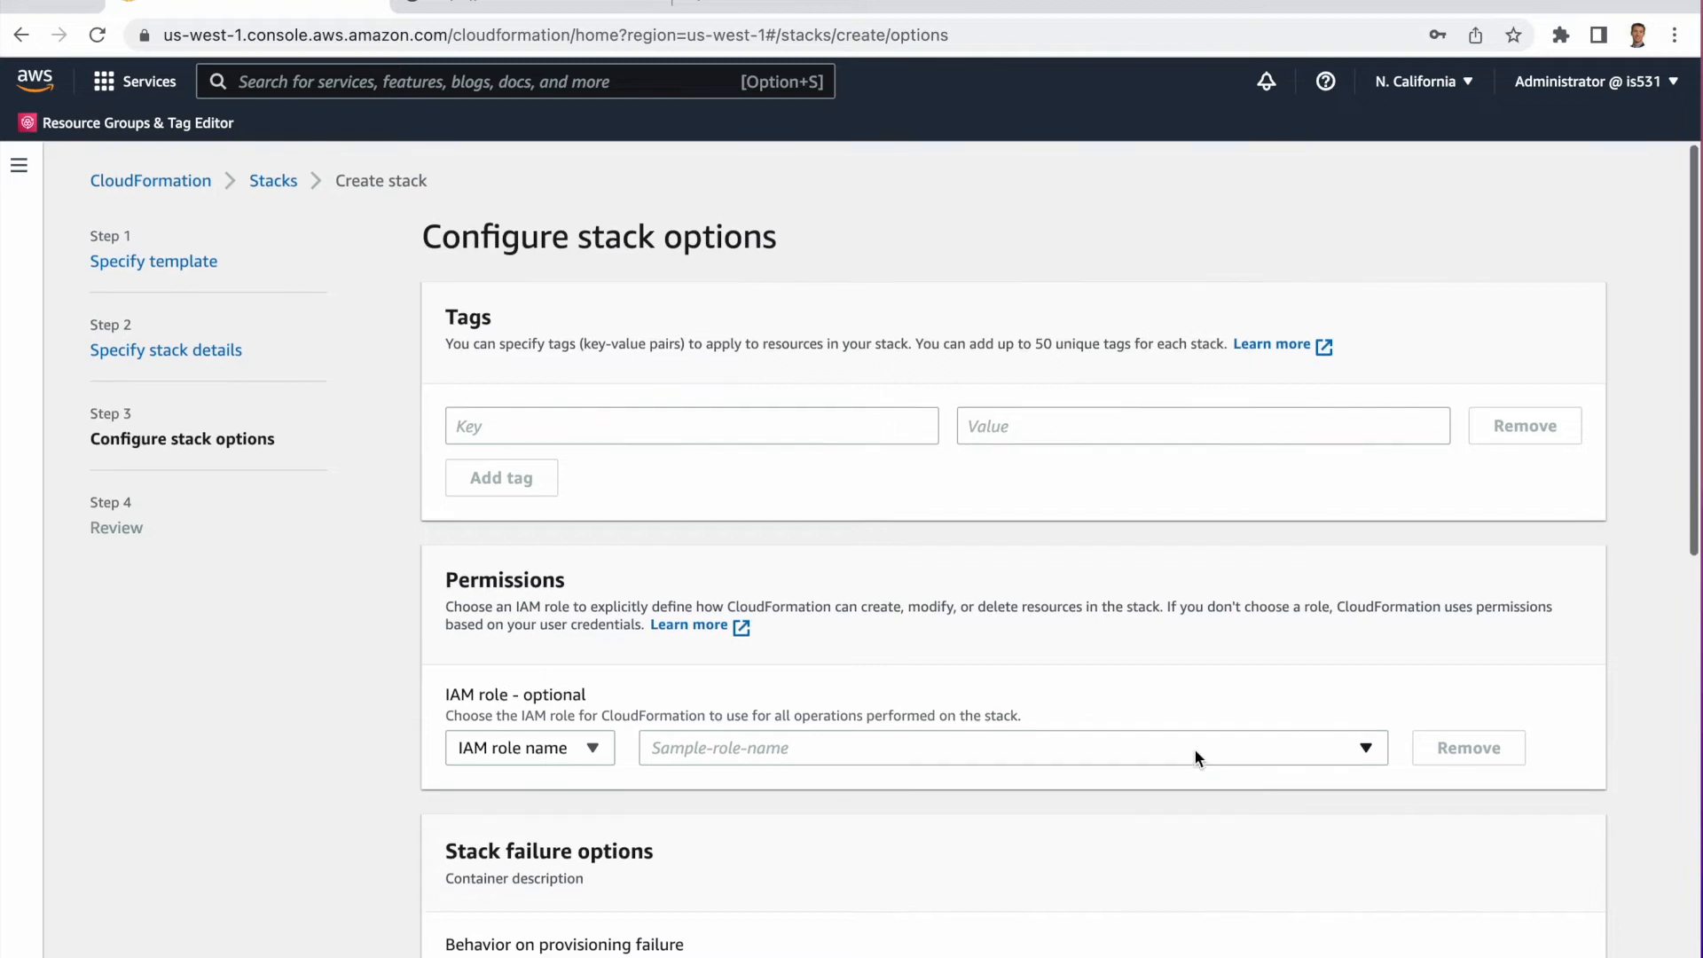
Keep the default stack options, review the settings and create the stack.
scroll(1194, 750, down, 1)
scroll(605, 696, down, 10)
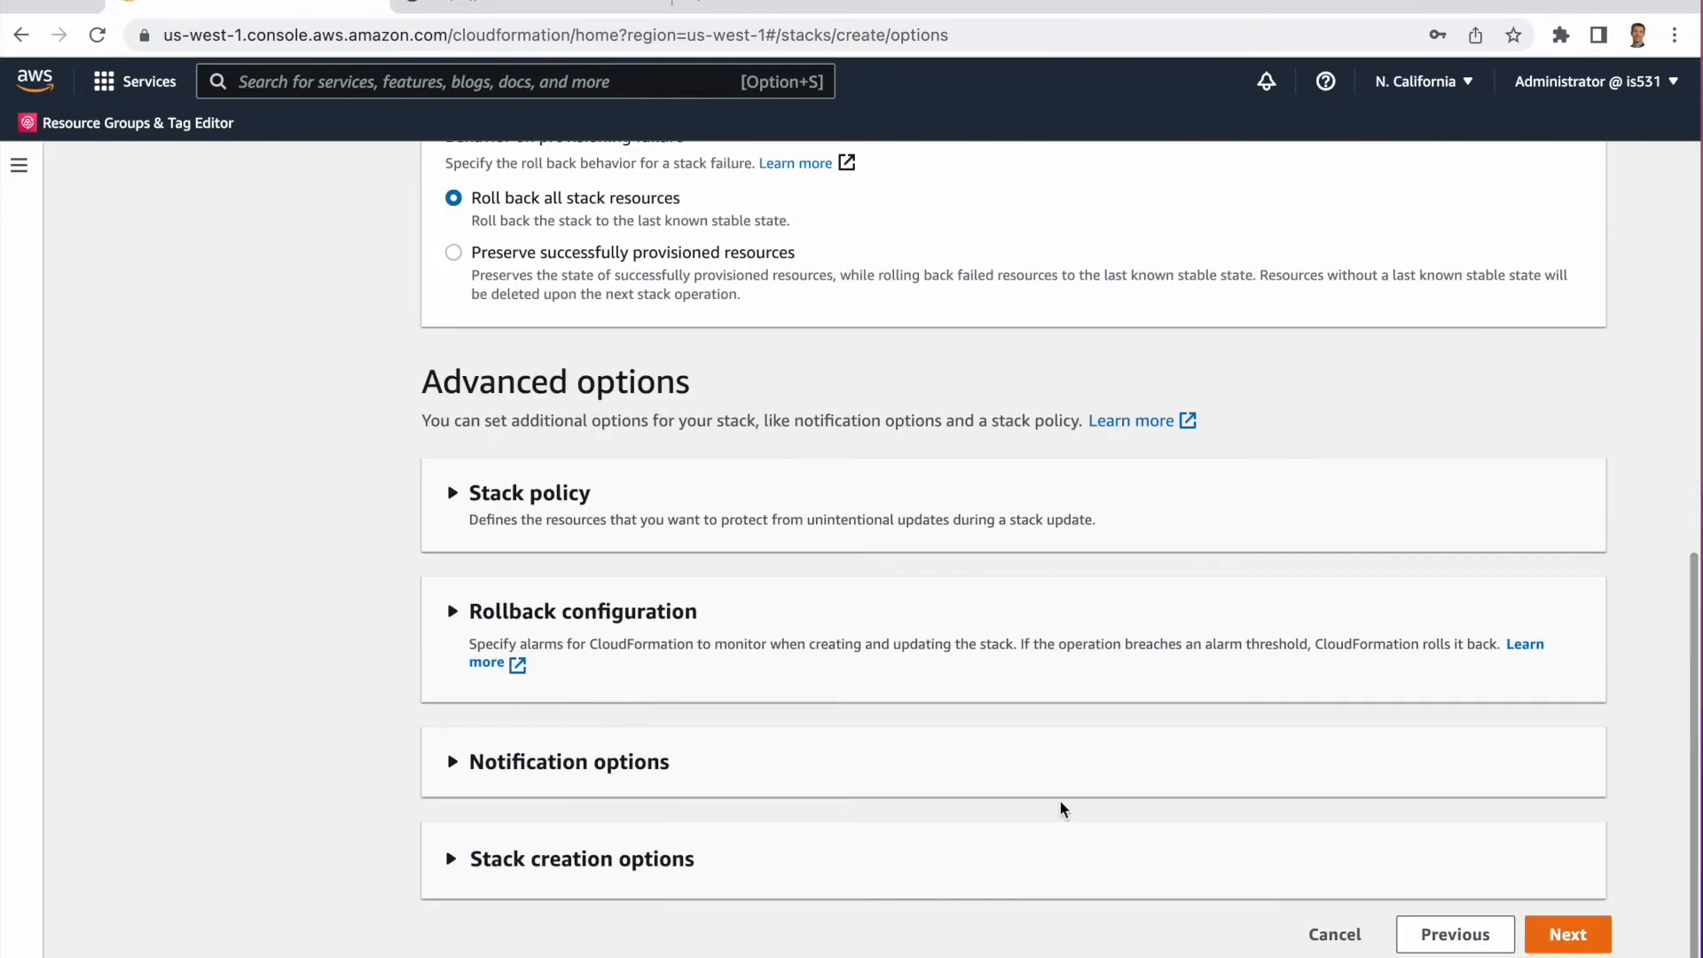
click(1567, 936)
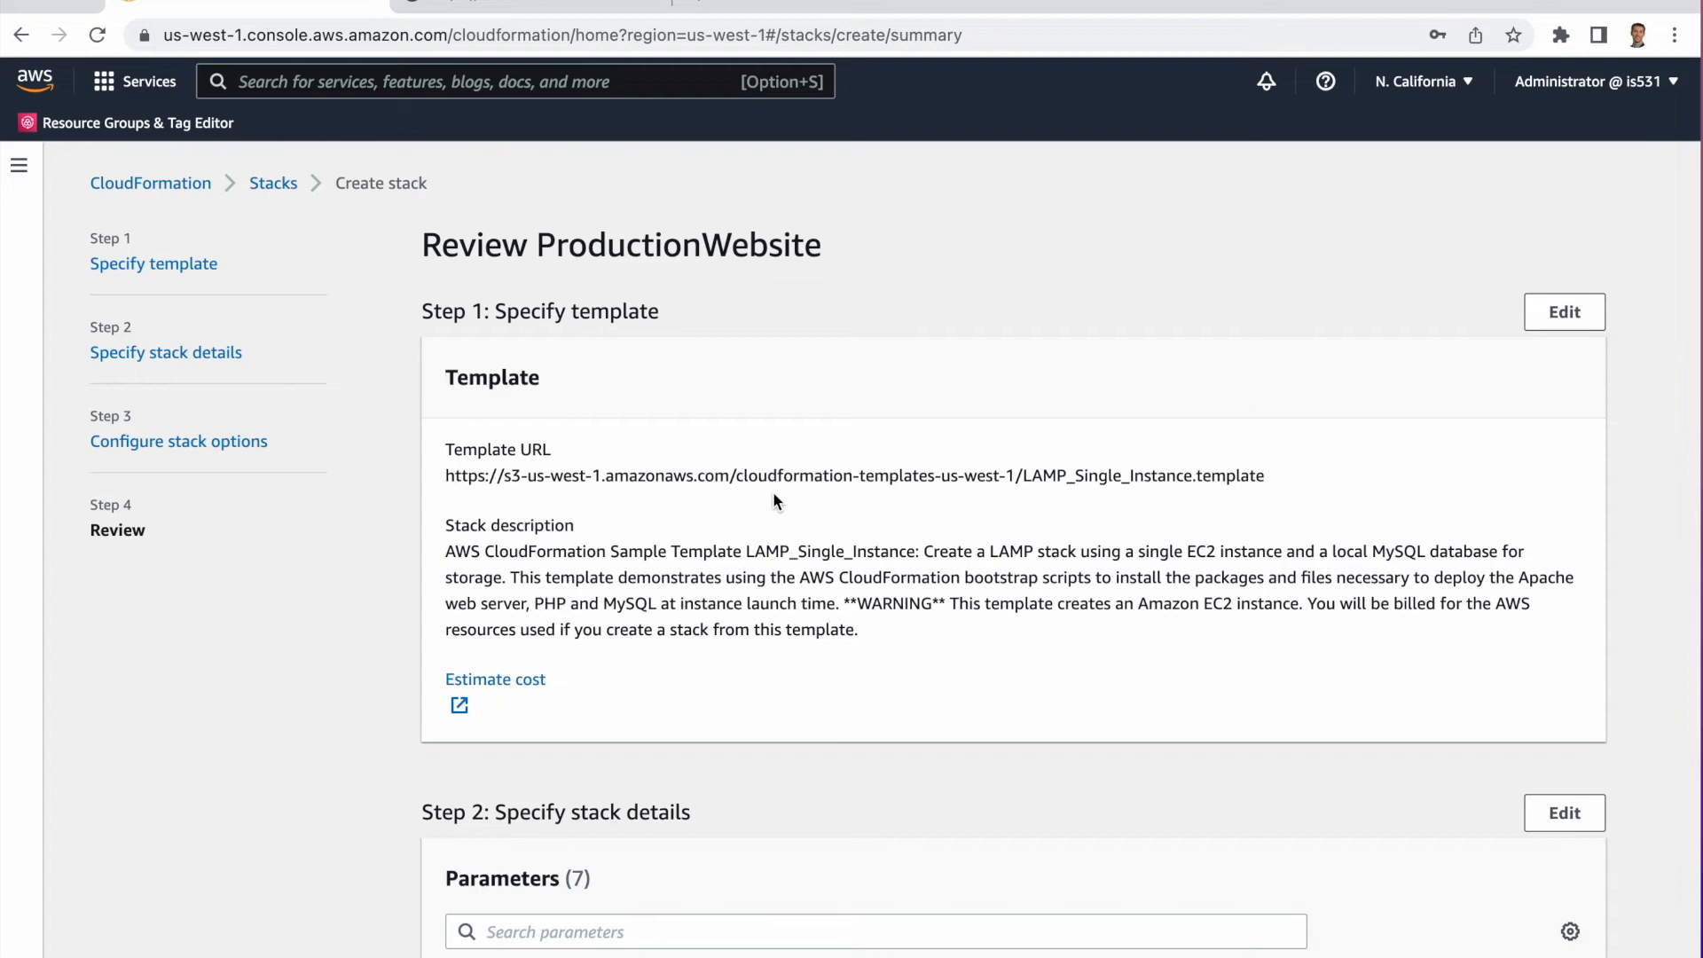
scroll(774, 493, down, 7)
scroll(774, 497, down, 13)
scroll(774, 496, down, 7)
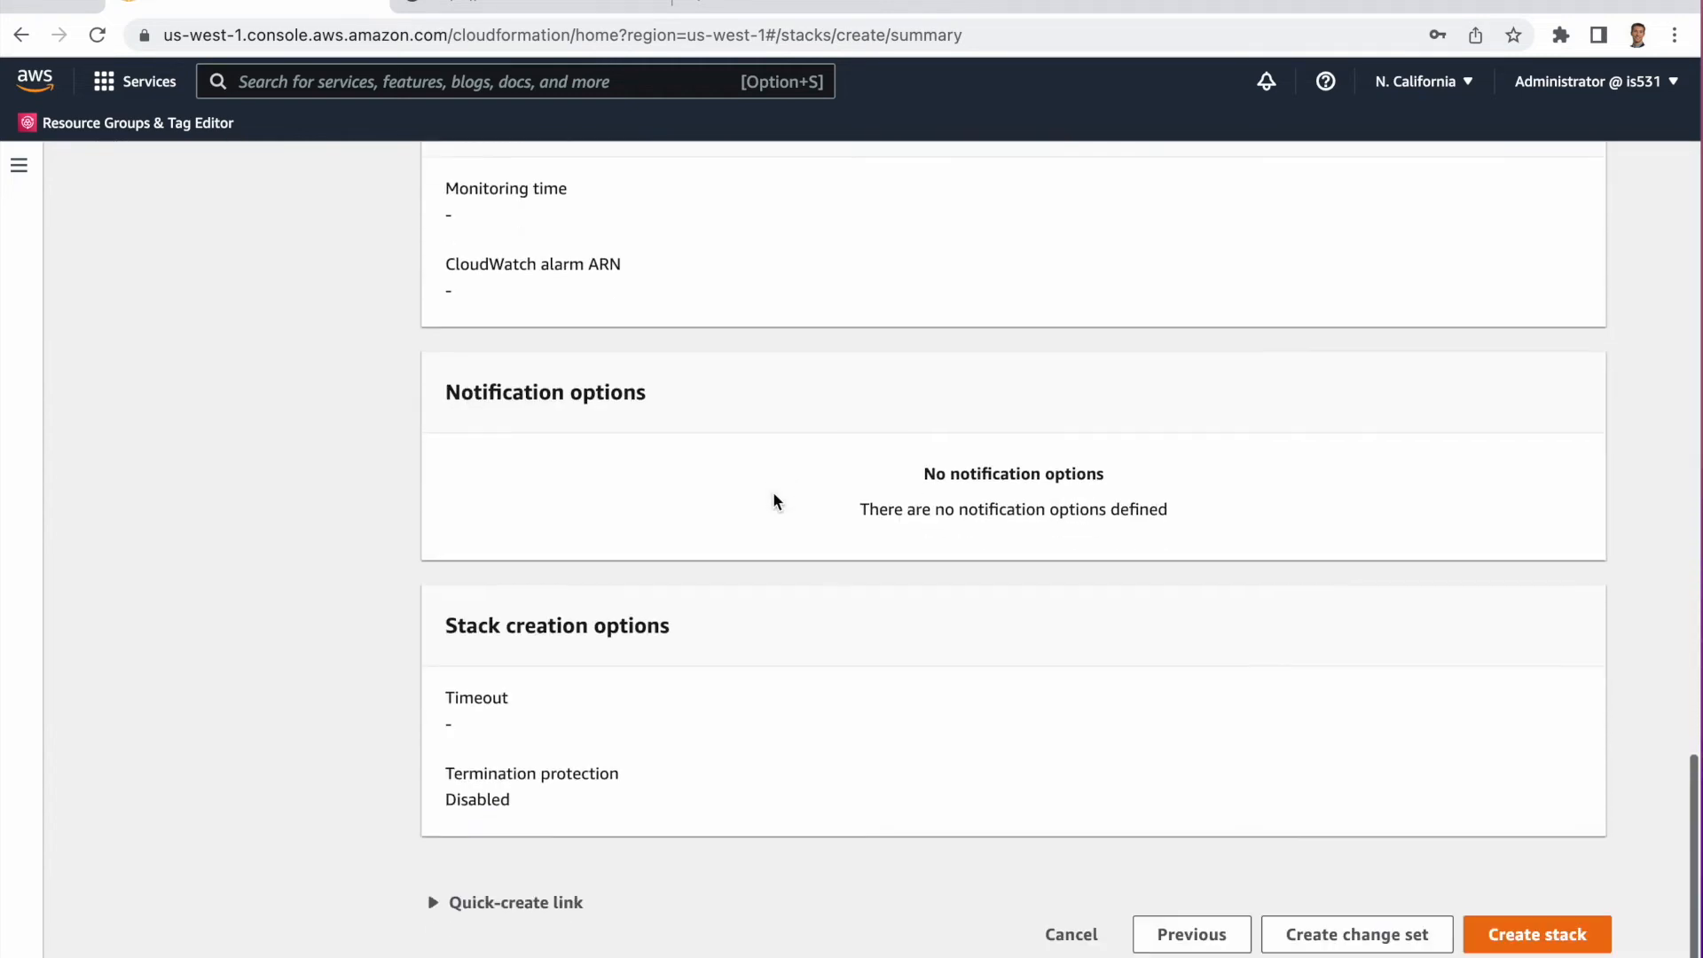
click(1508, 924)
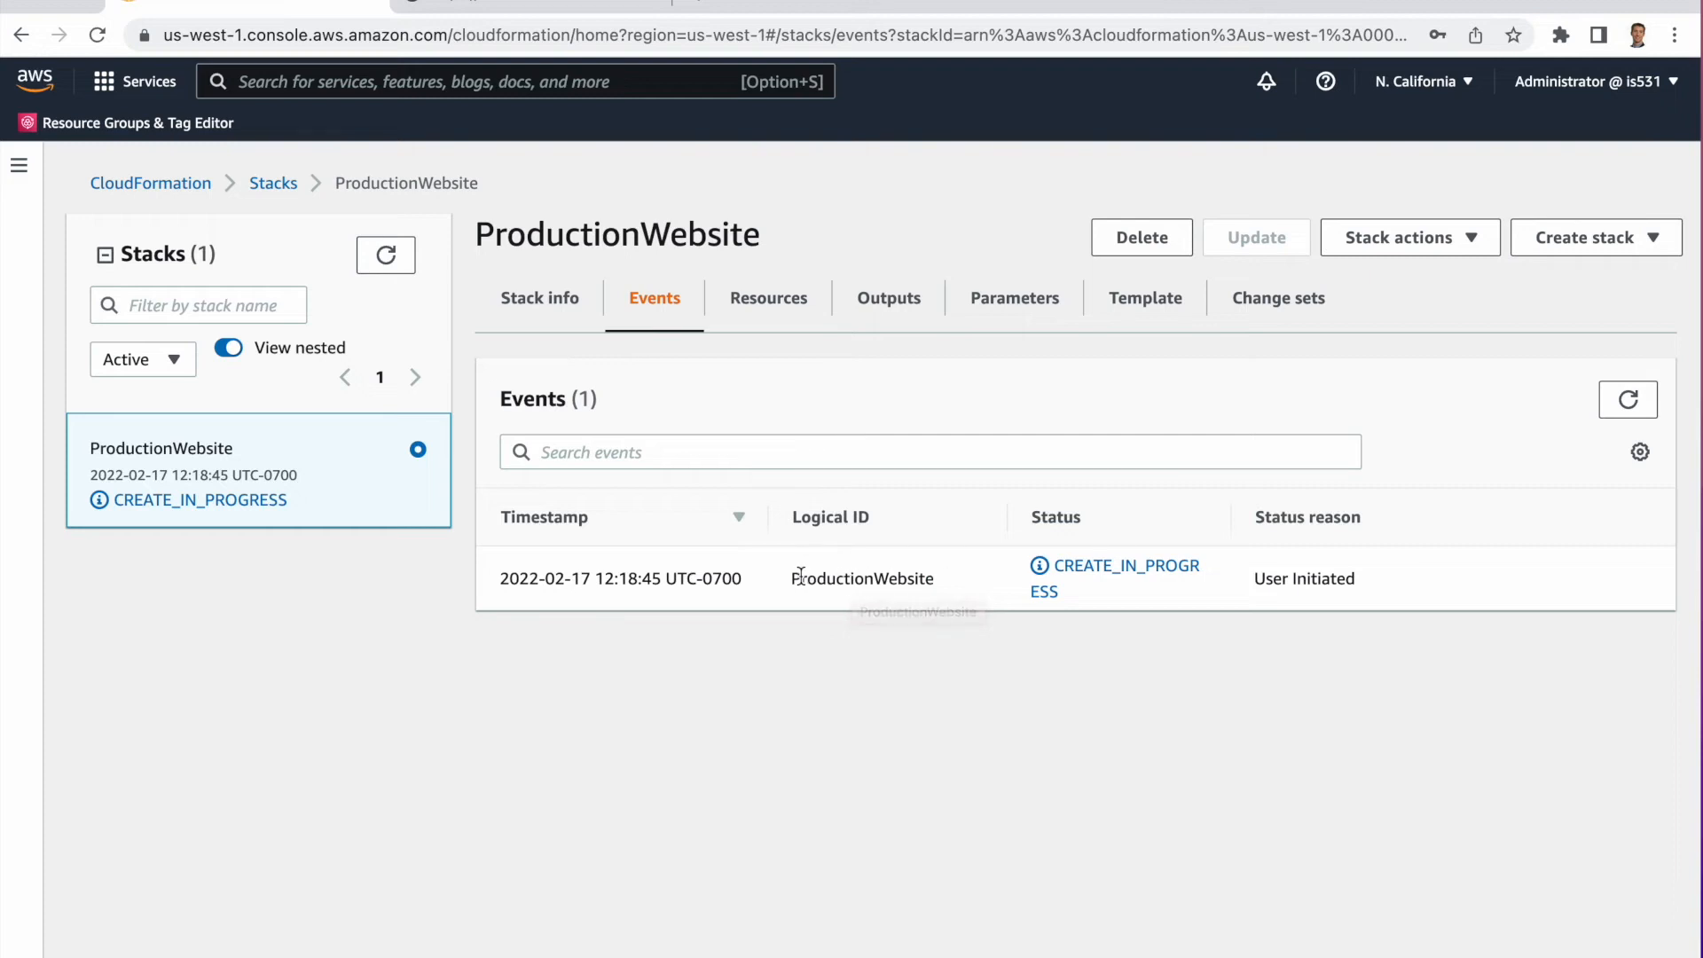
Refresh the stack's event list, then open and browse the stack's template.
click(1625, 397)
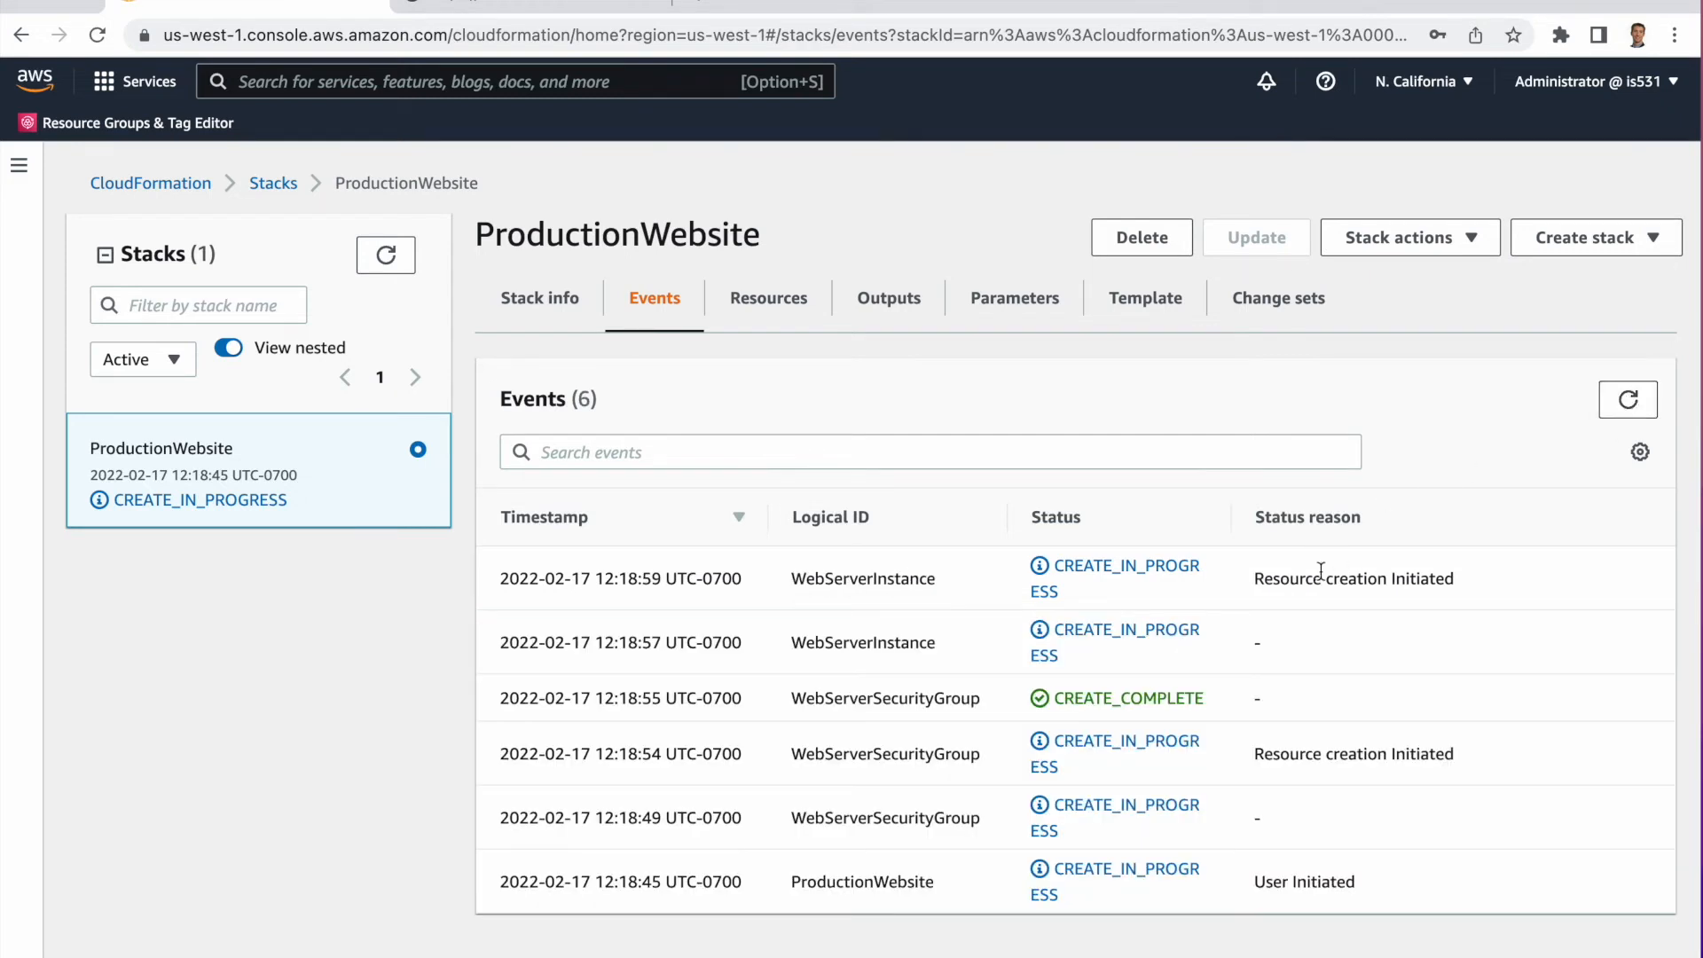
scroll(1320, 570, down, 1)
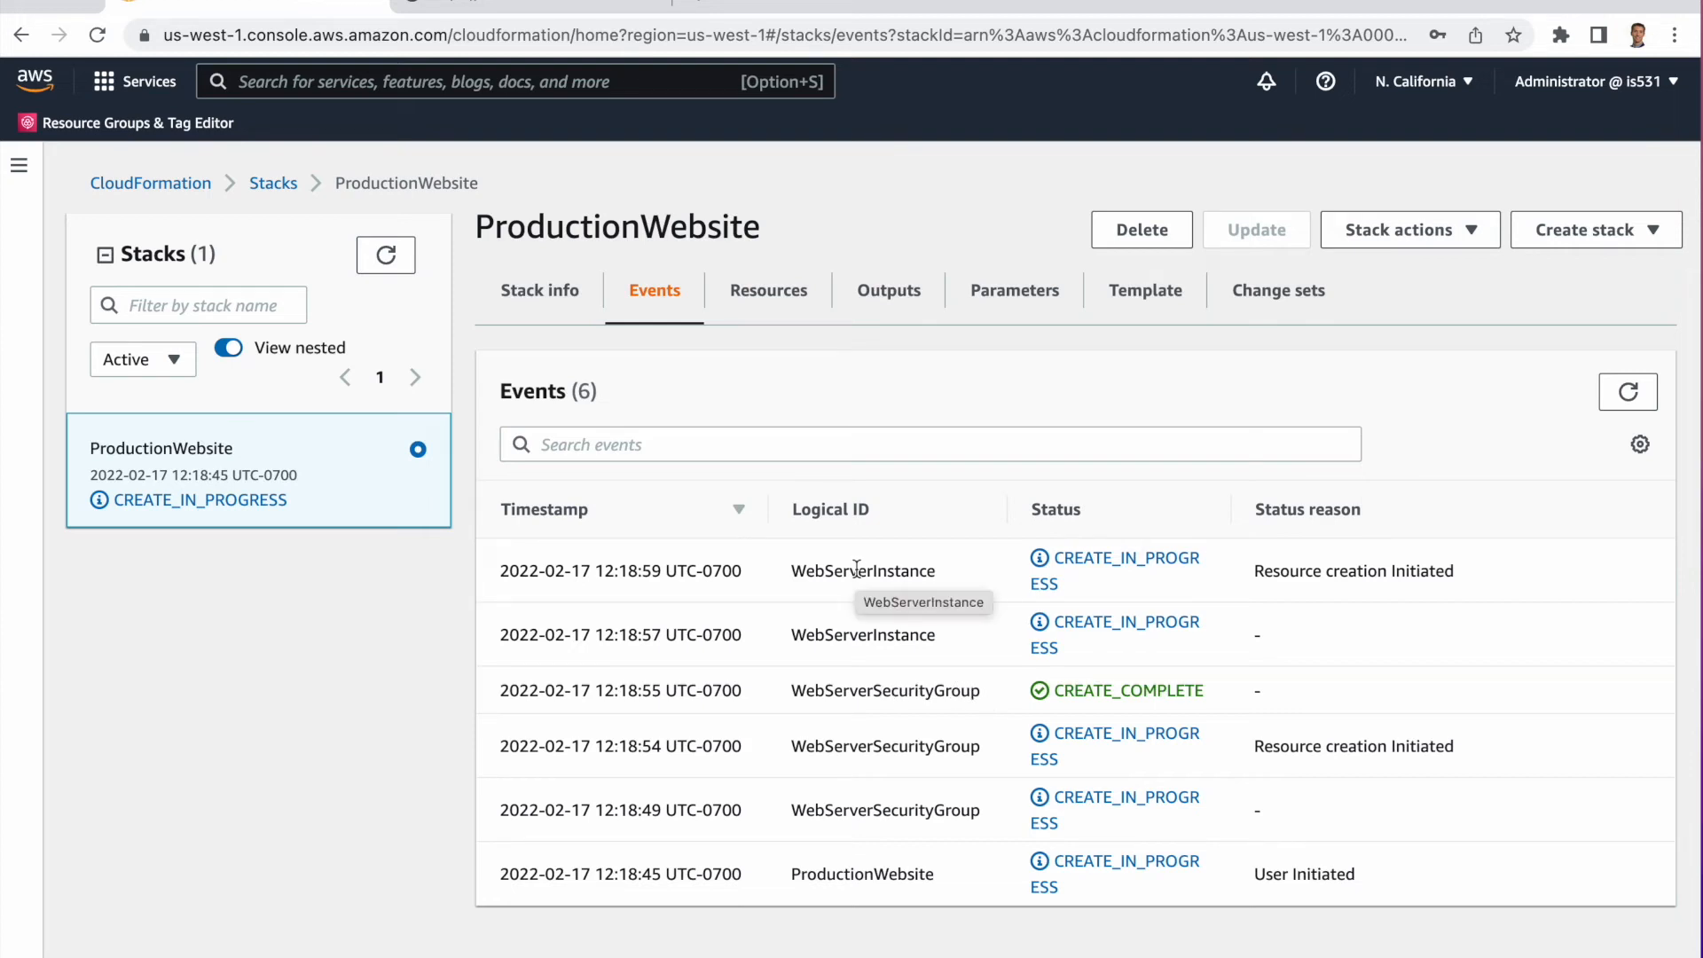
click(1629, 396)
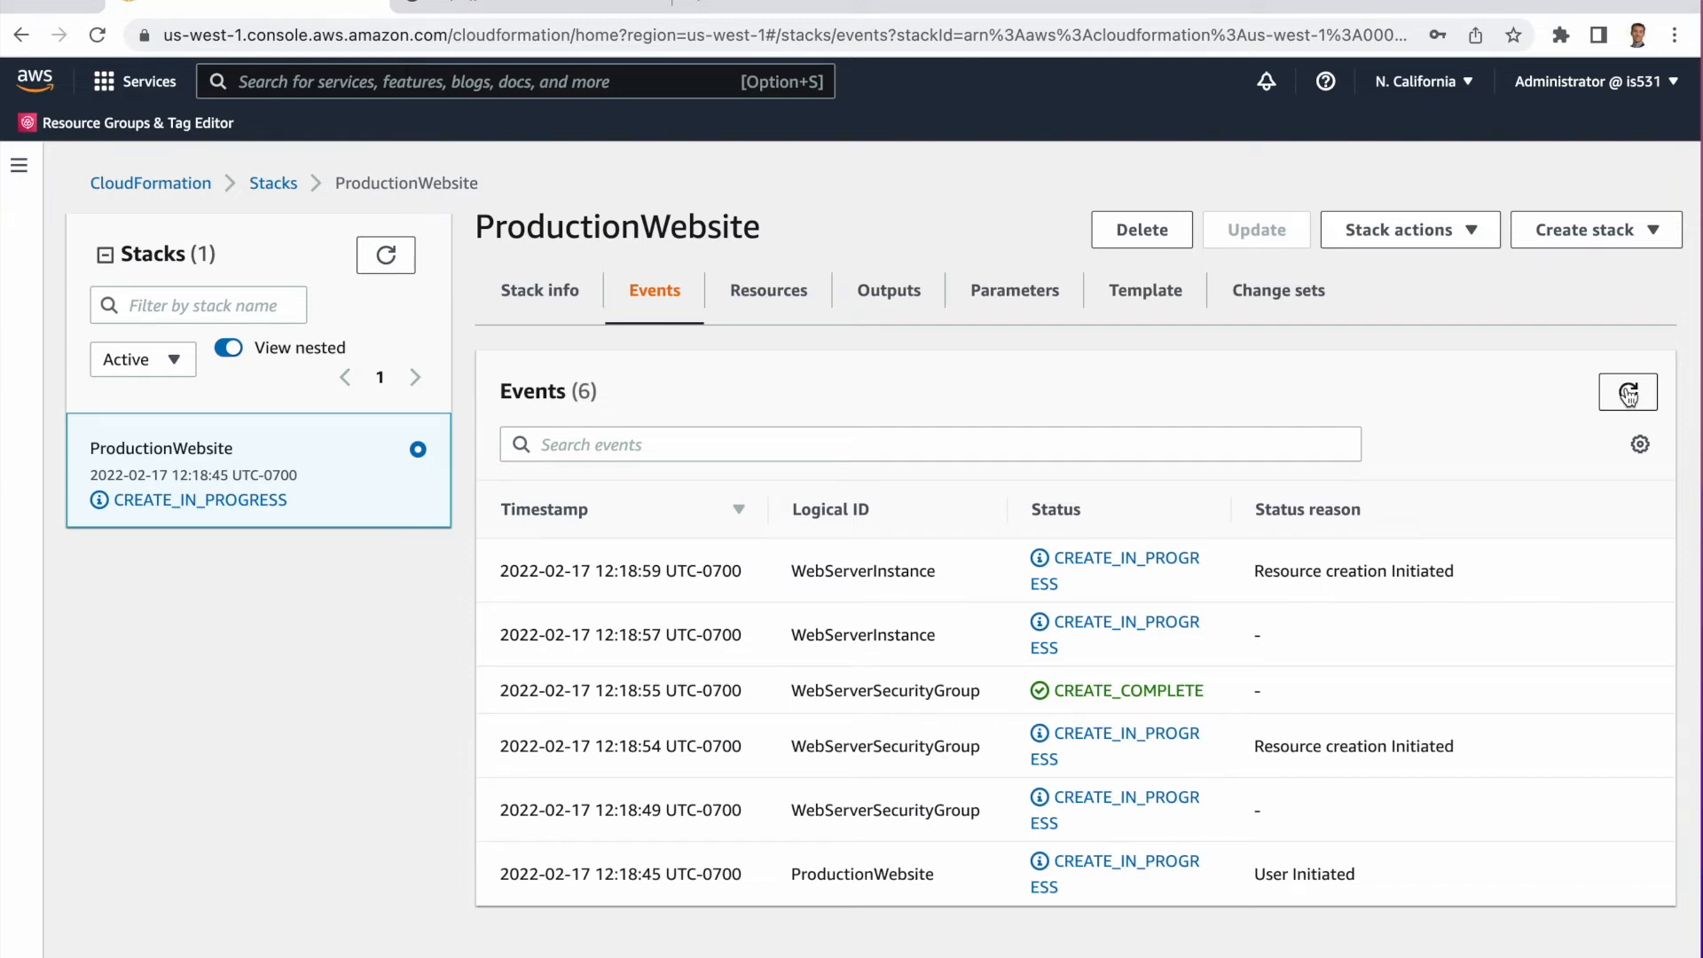
click(1151, 292)
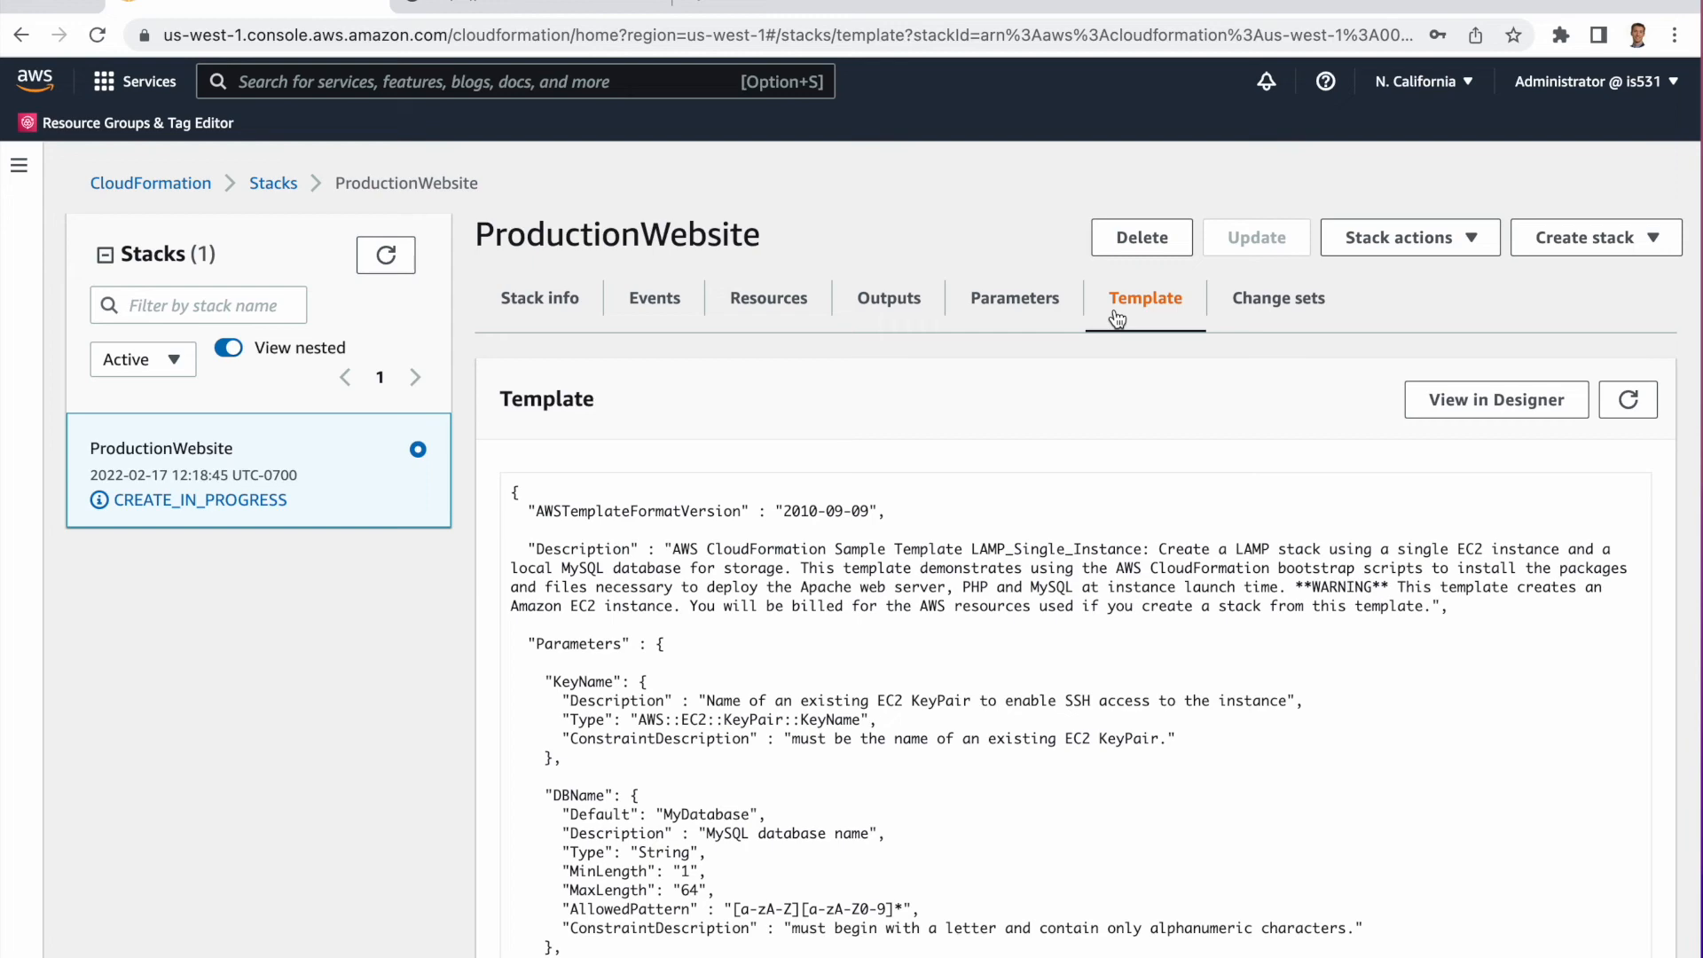
scroll(1082, 677, down, 10)
scroll(1082, 677, up, 10)
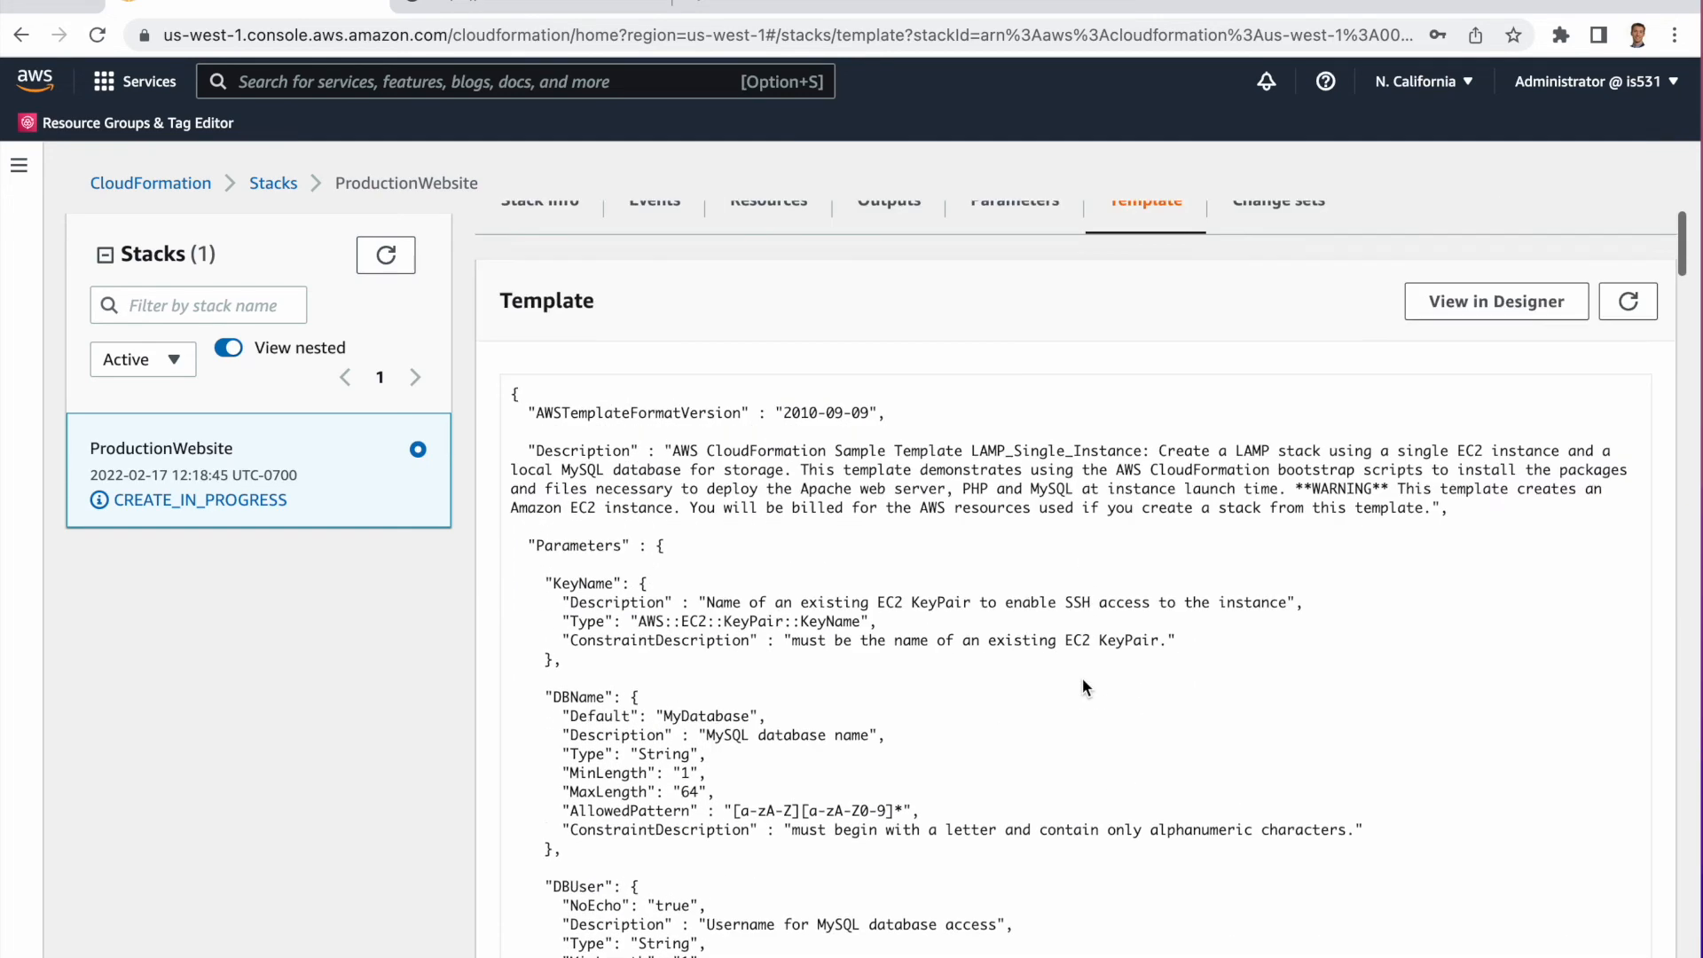
Review the stack's parameters and refreshed events, and glance at the sample template in the other browser tab.
click(1053, 301)
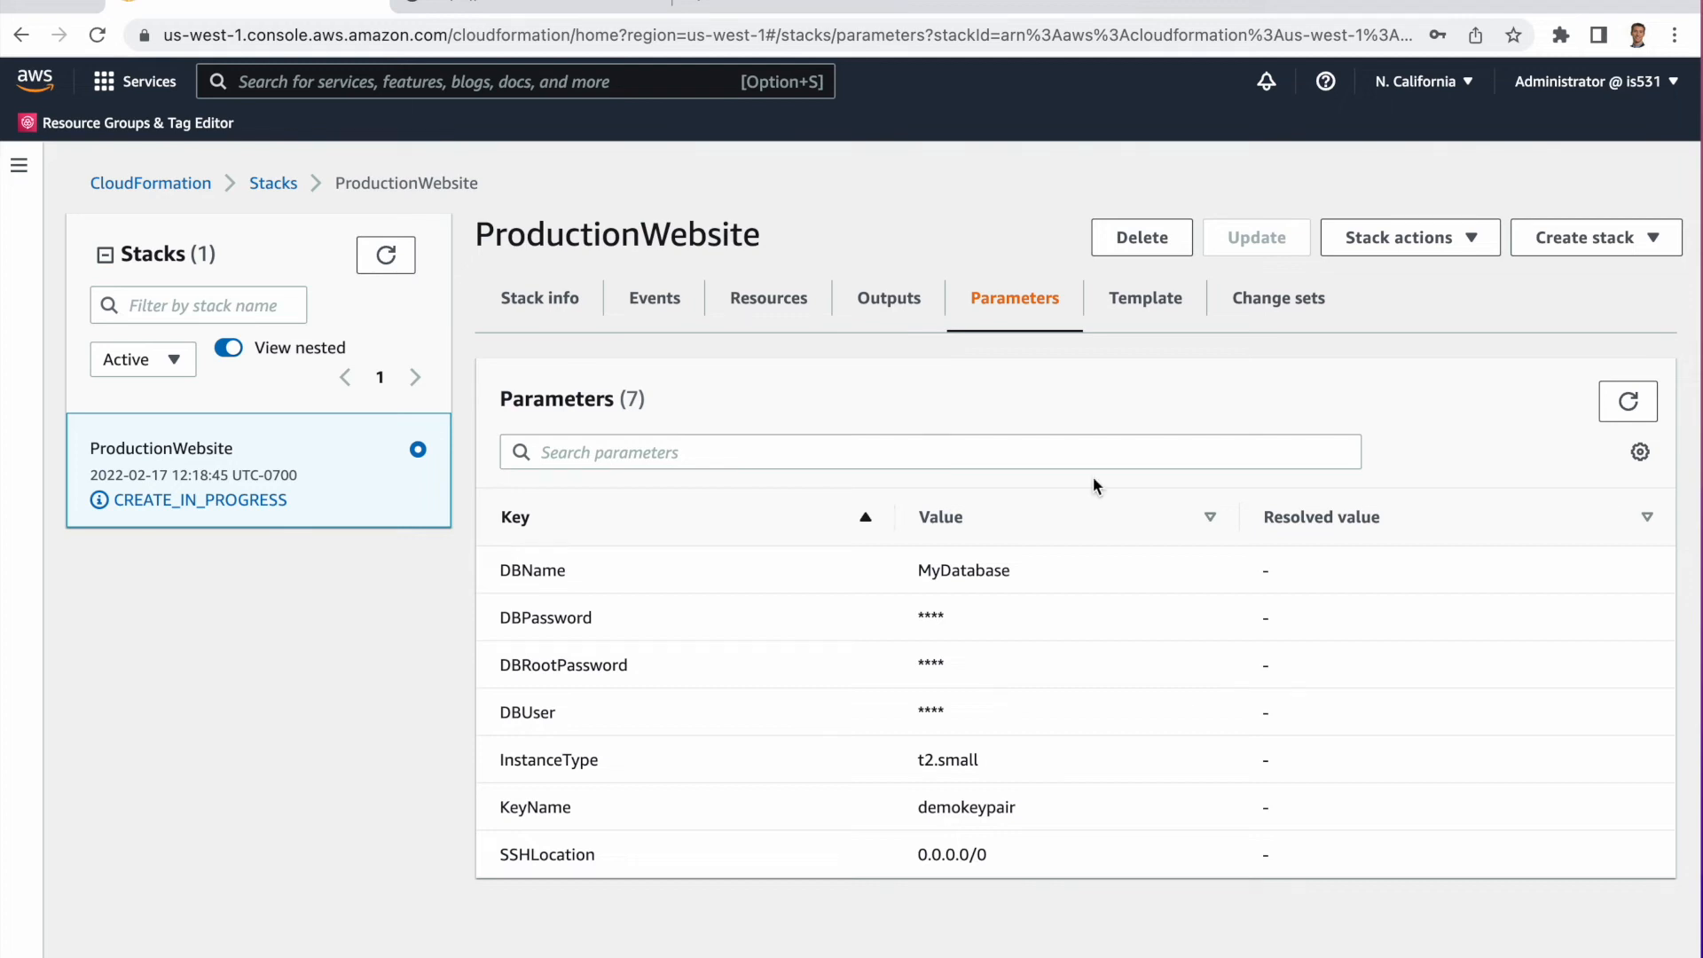
click(667, 300)
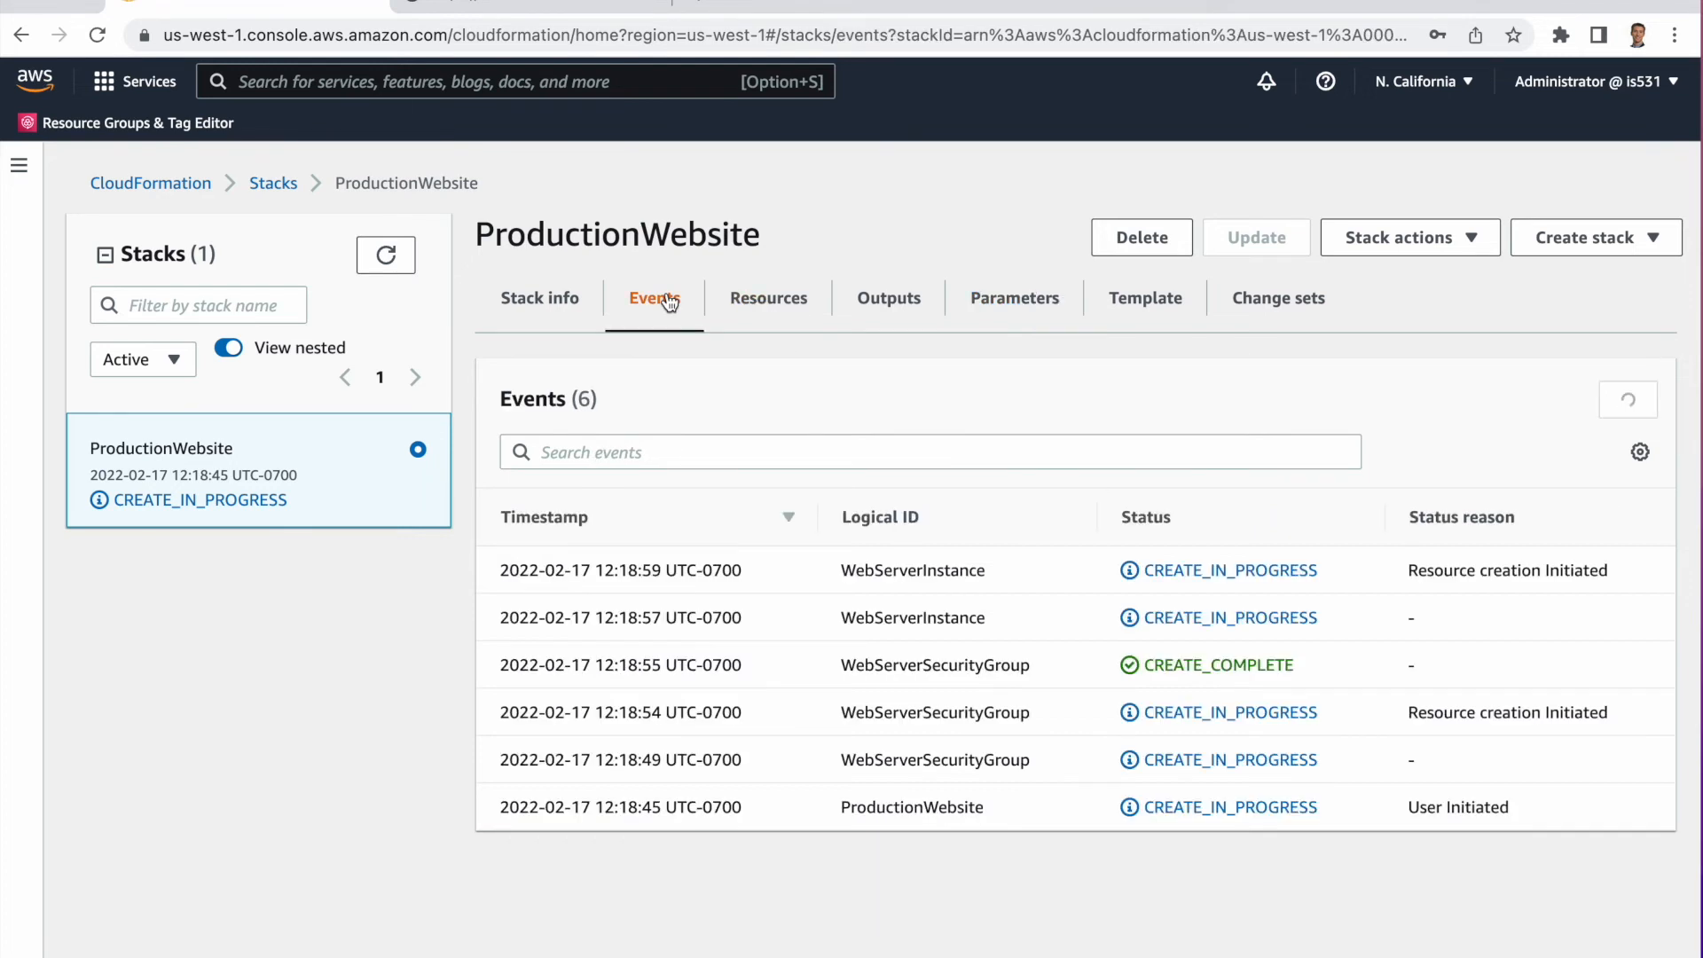
click(1629, 404)
click(533, 7)
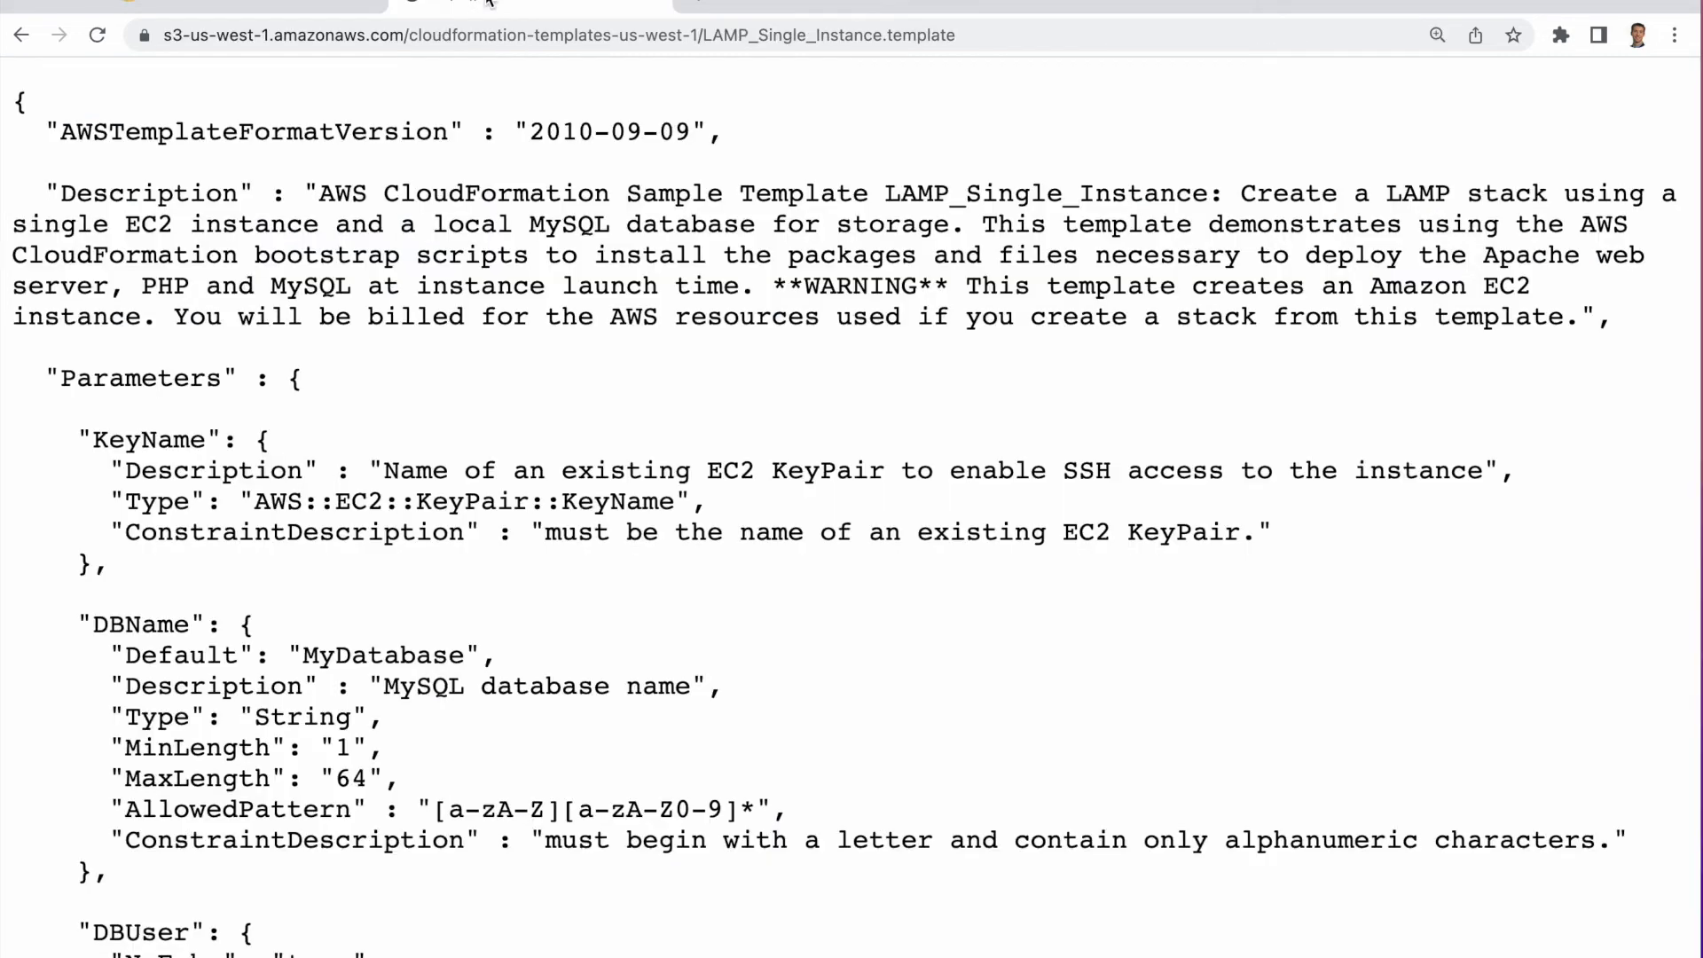
click(297, 3)
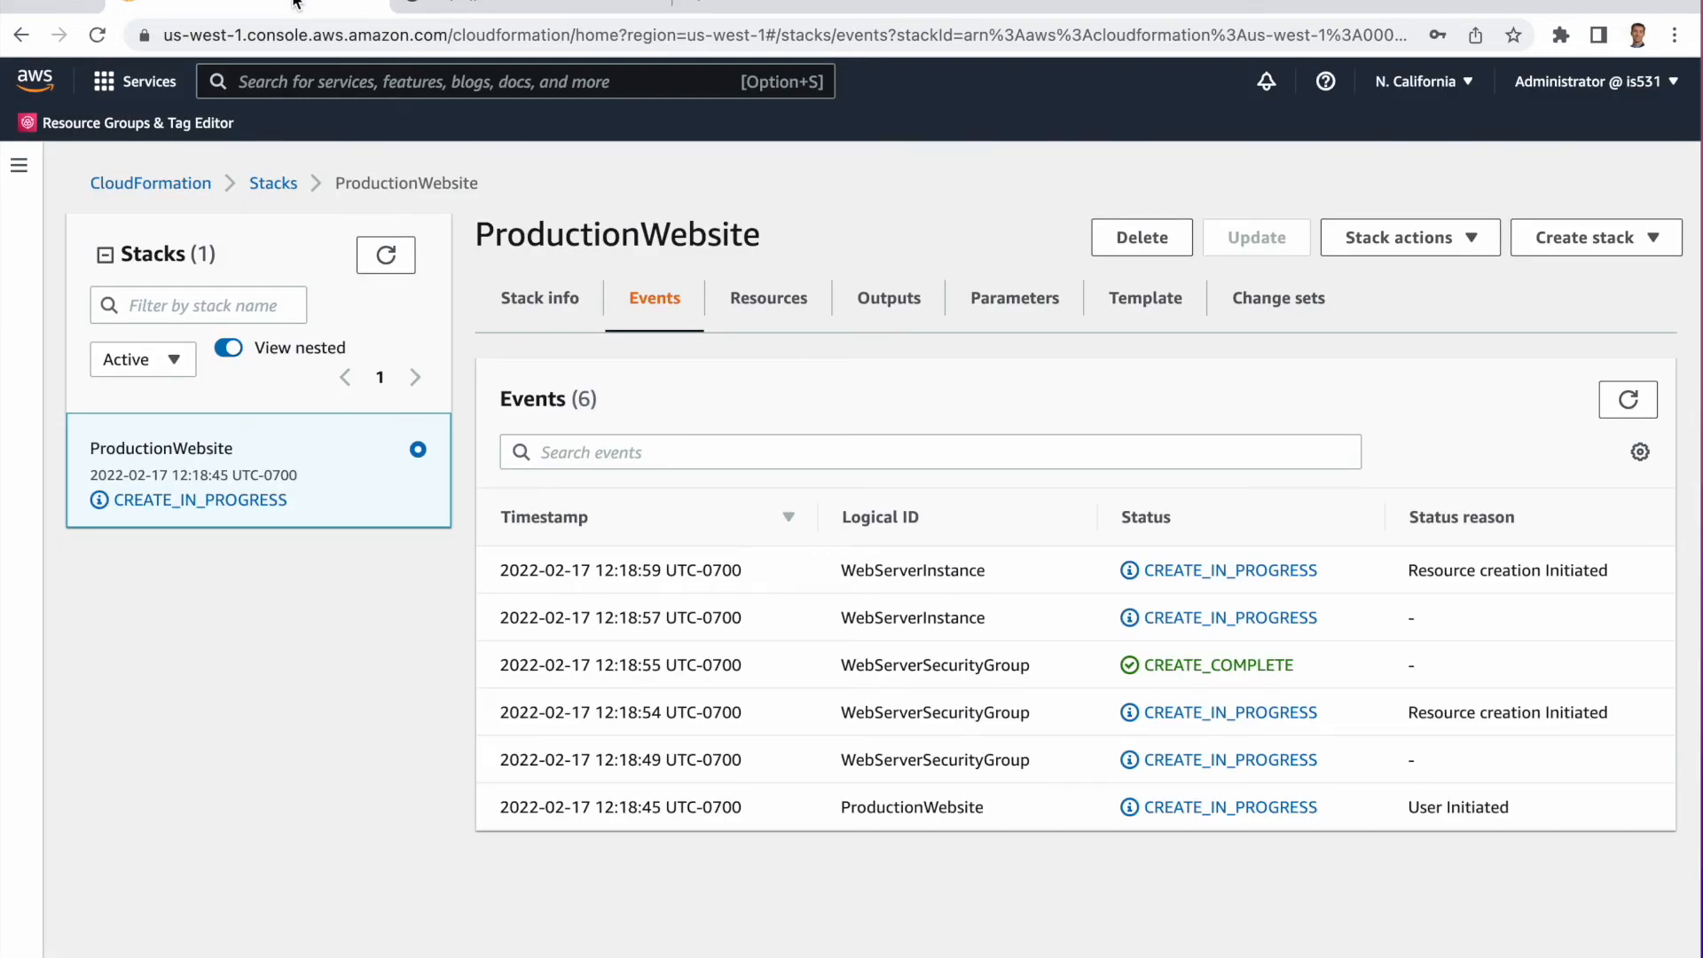
Monitor the stack's creation by switching between resources and events and refreshing them until creation completes.
click(773, 299)
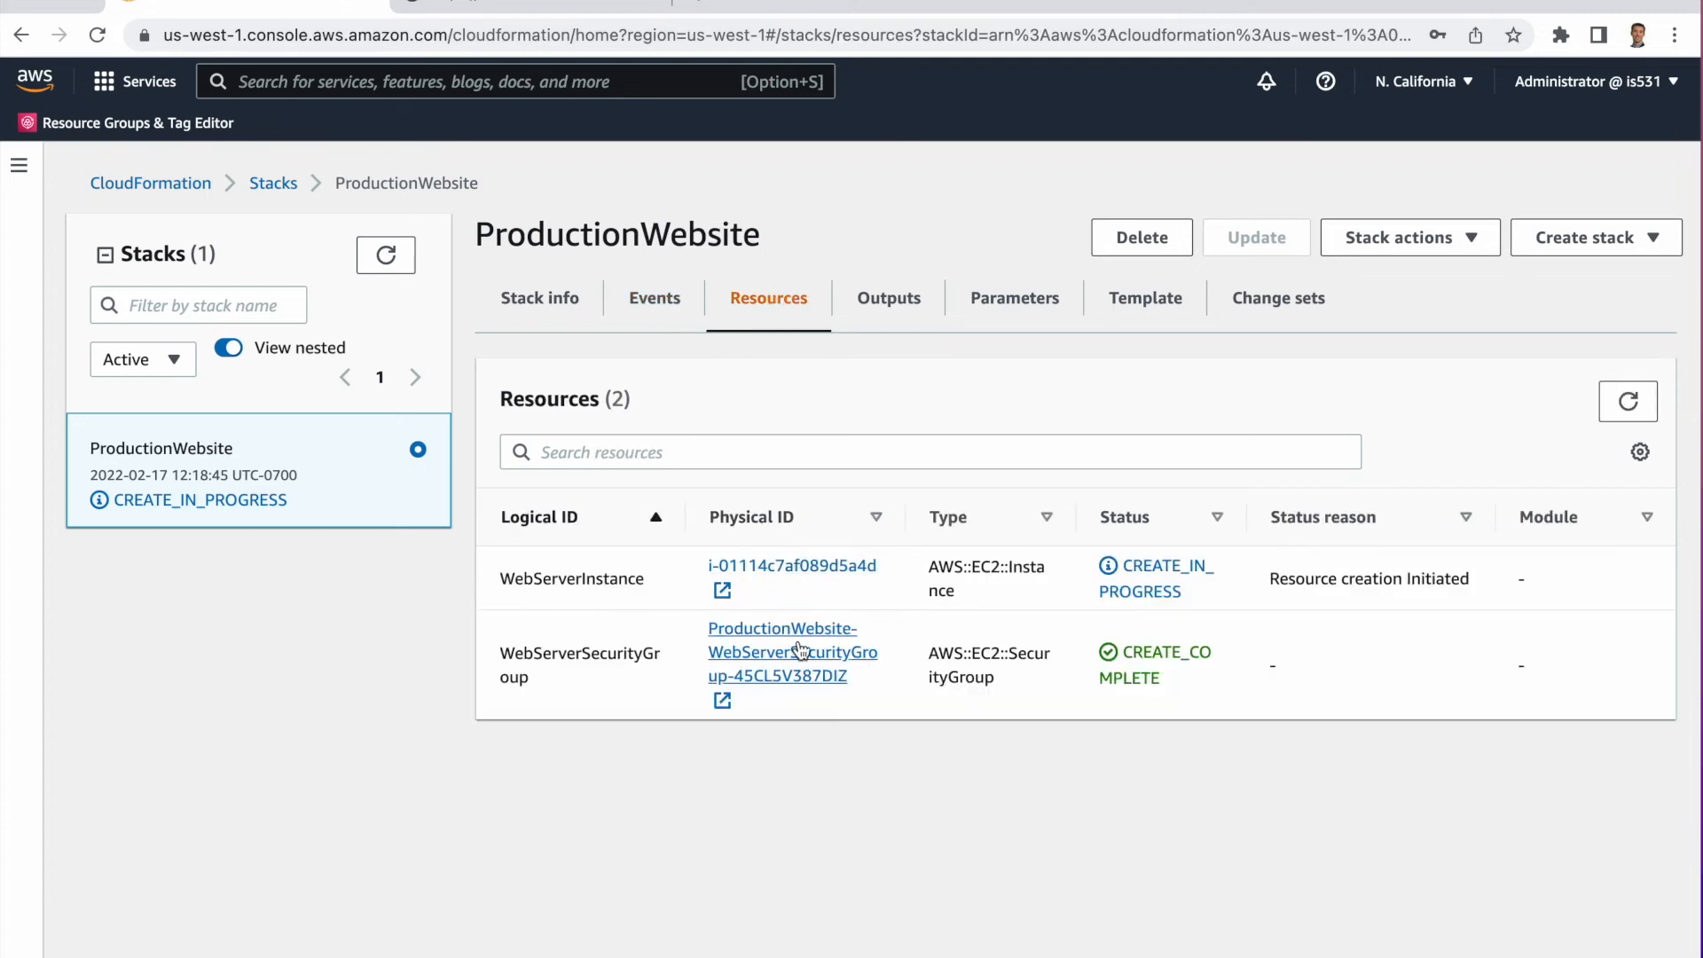
click(652, 298)
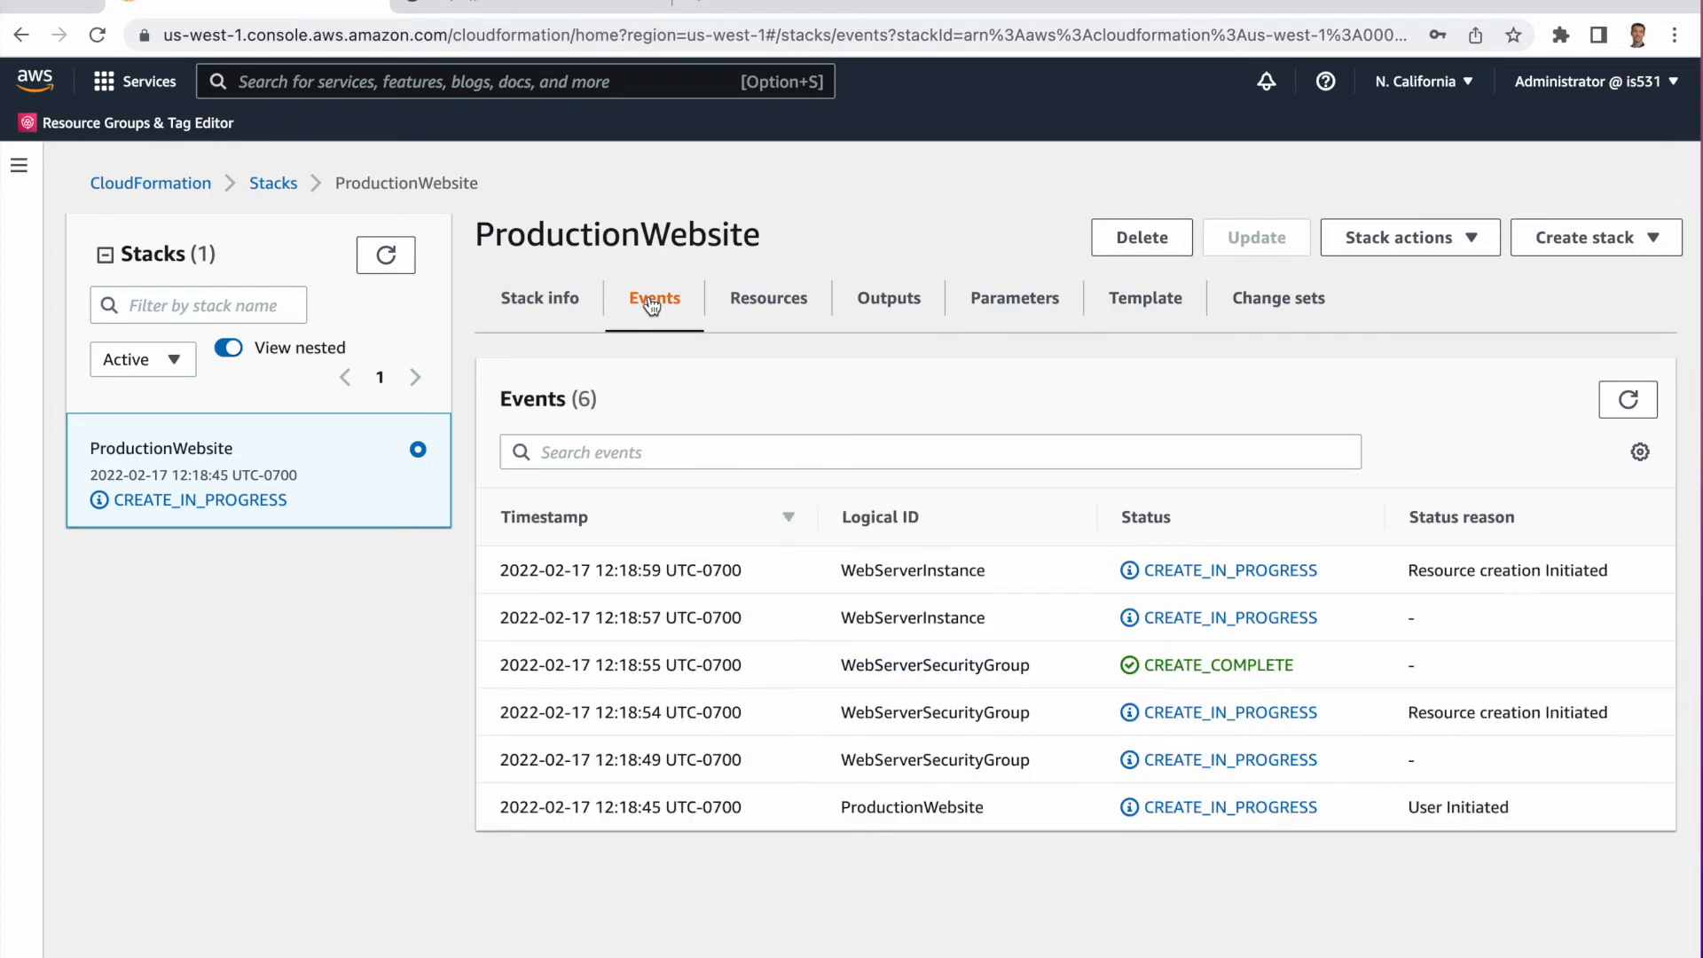
click(1637, 404)
click(737, 297)
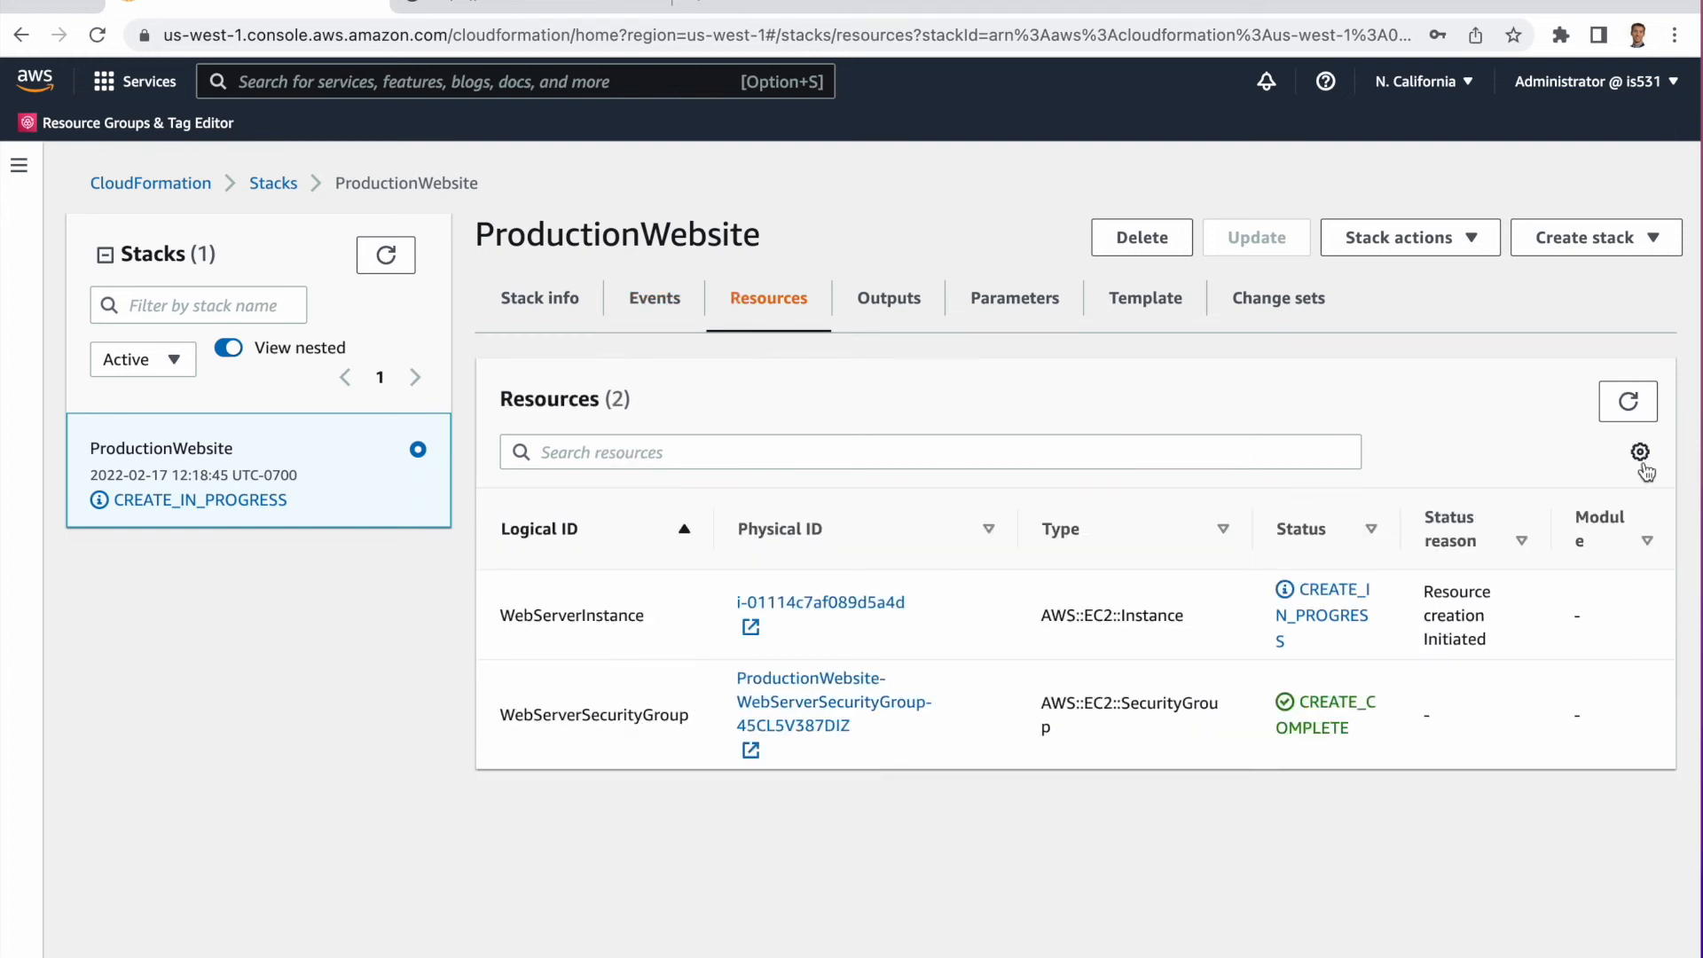
click(1638, 403)
click(1627, 401)
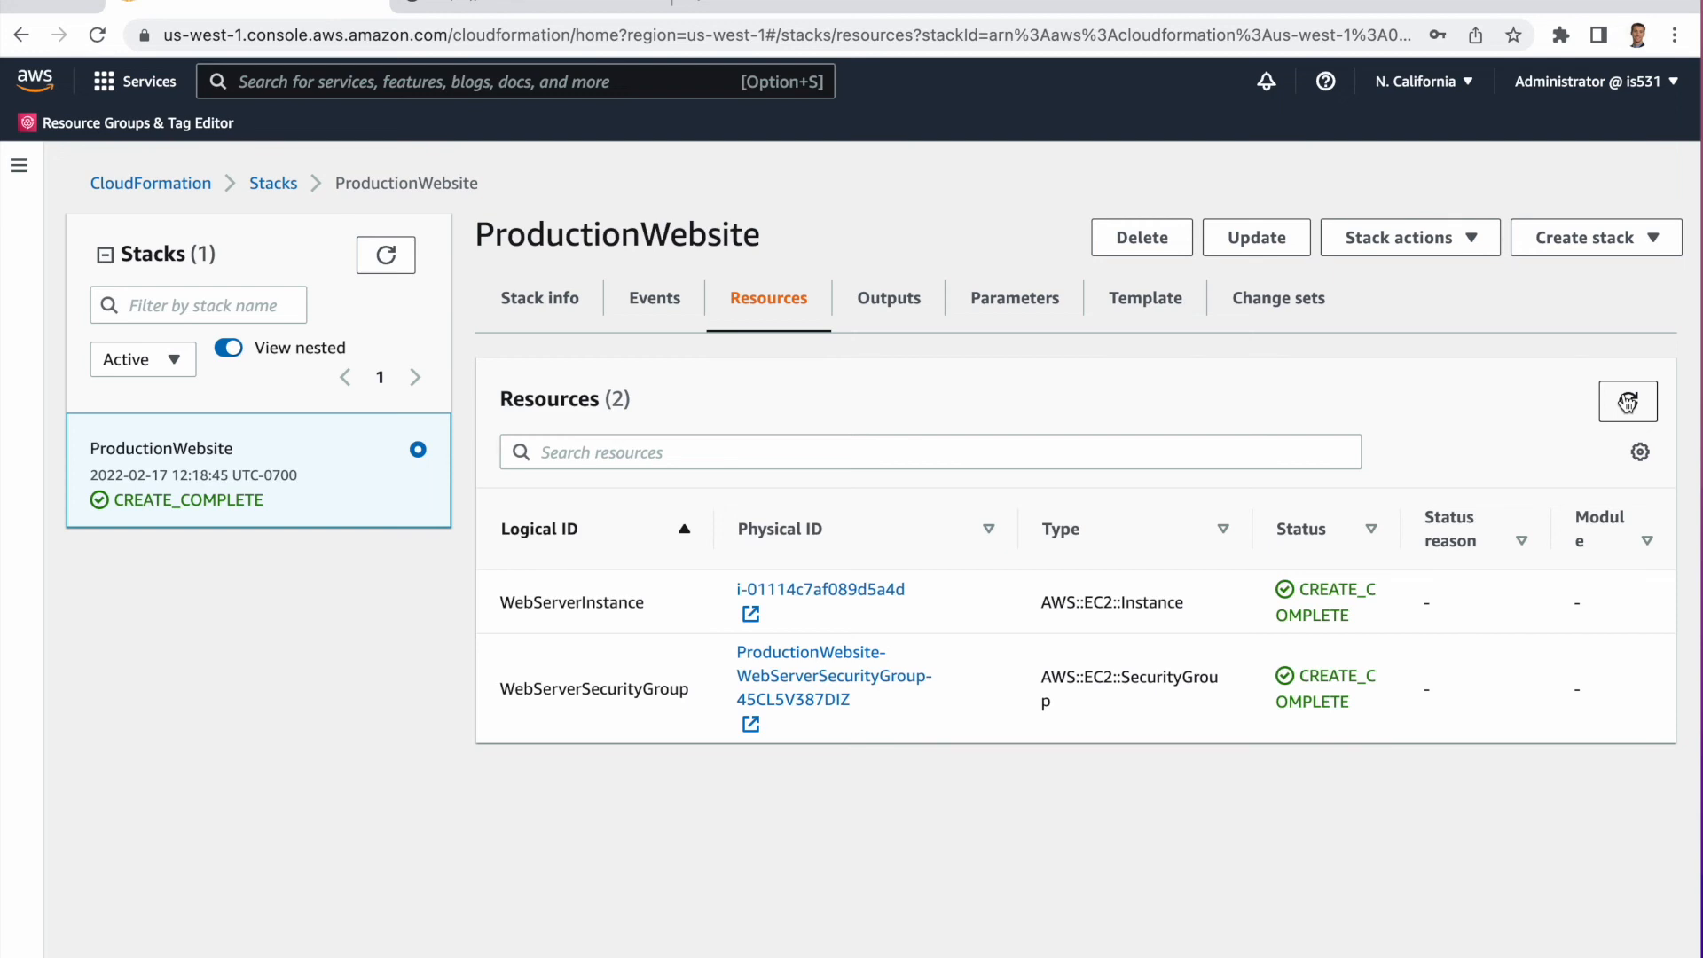
click(652, 299)
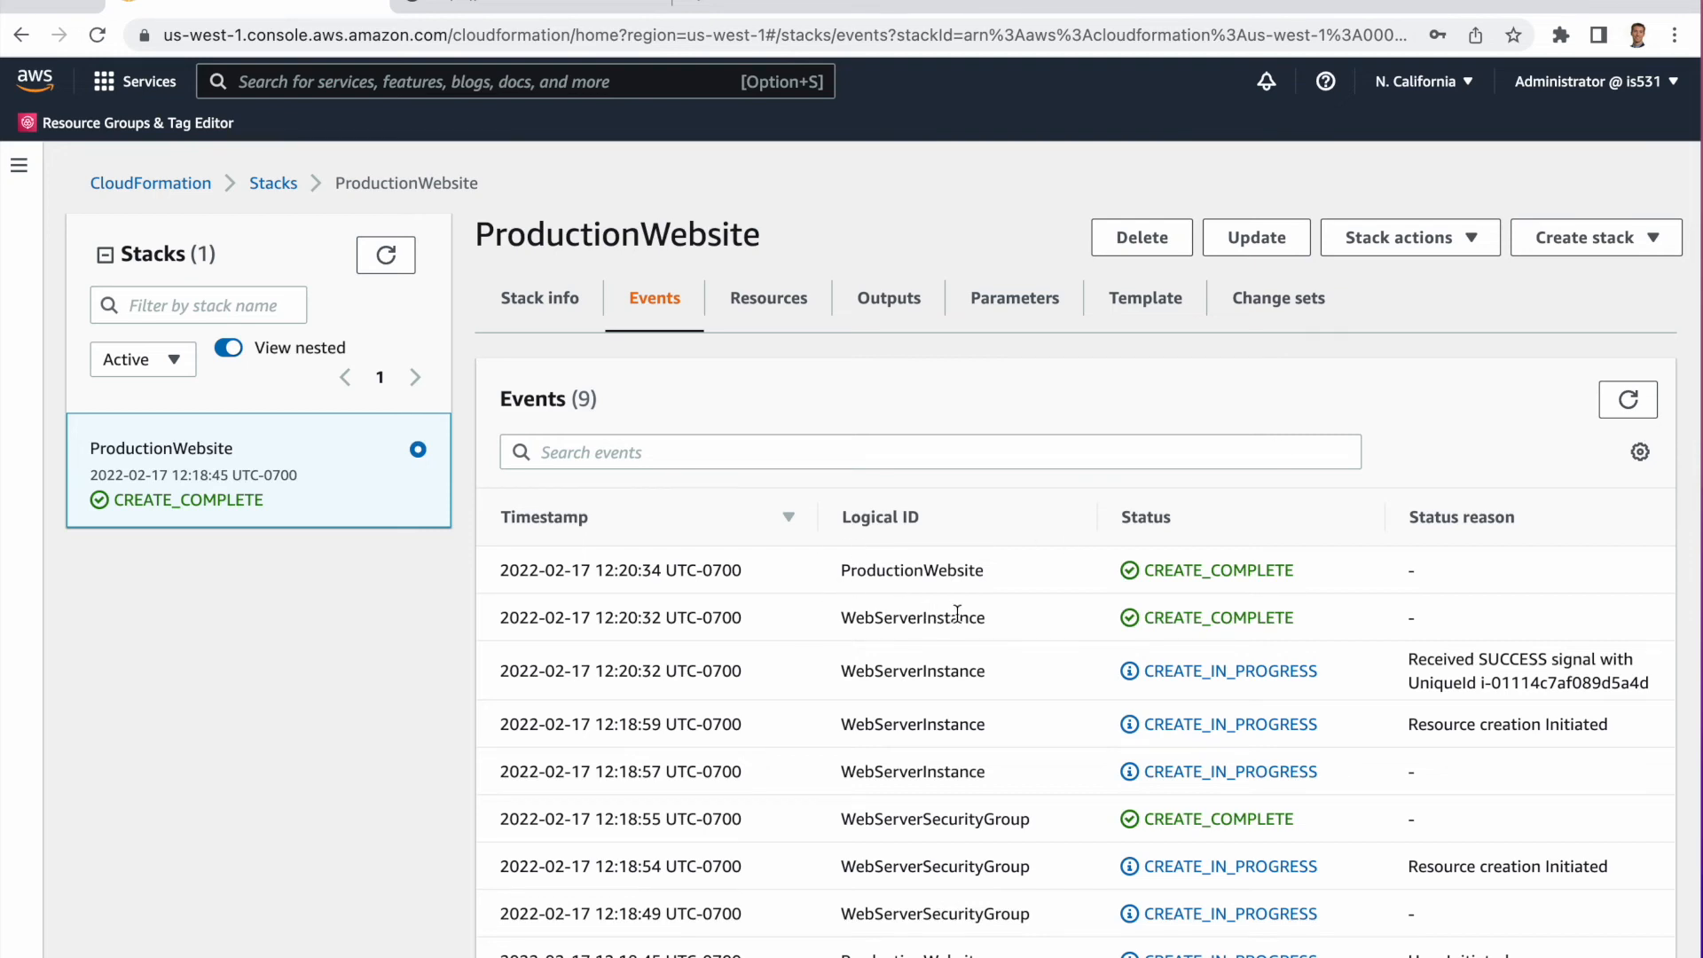
scroll(957, 614, down, 1)
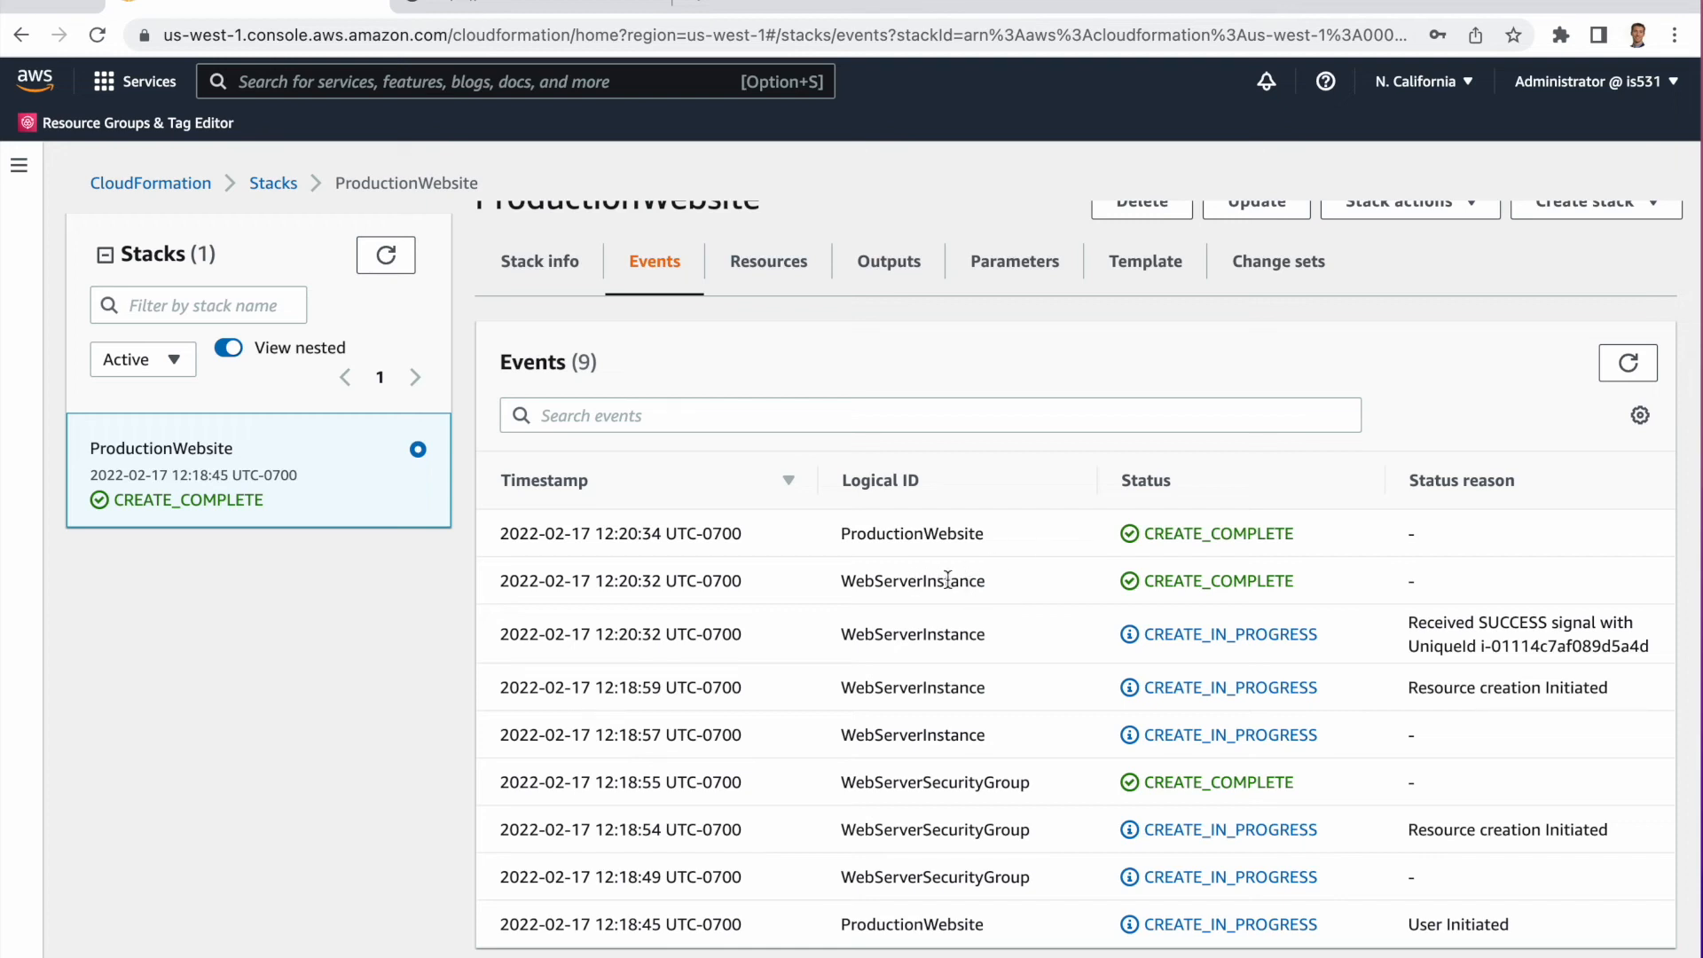
scroll(1088, 589, down, 1)
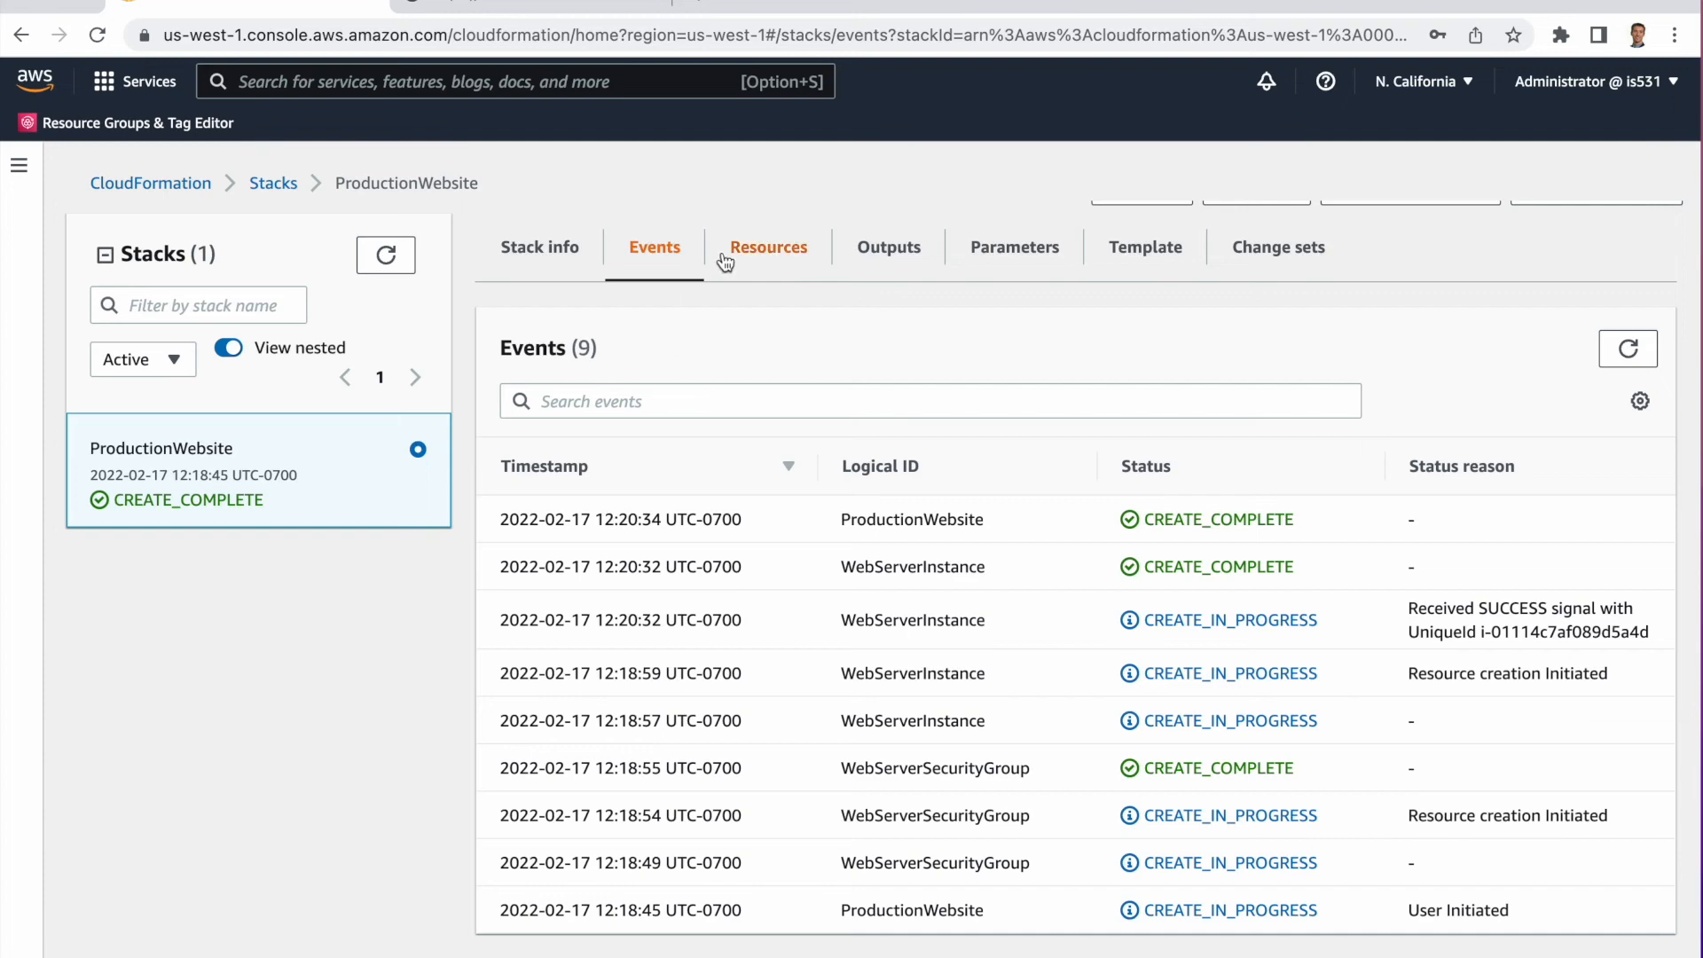
Review the stack's overview details such as status, creation time and termination protection.
click(529, 242)
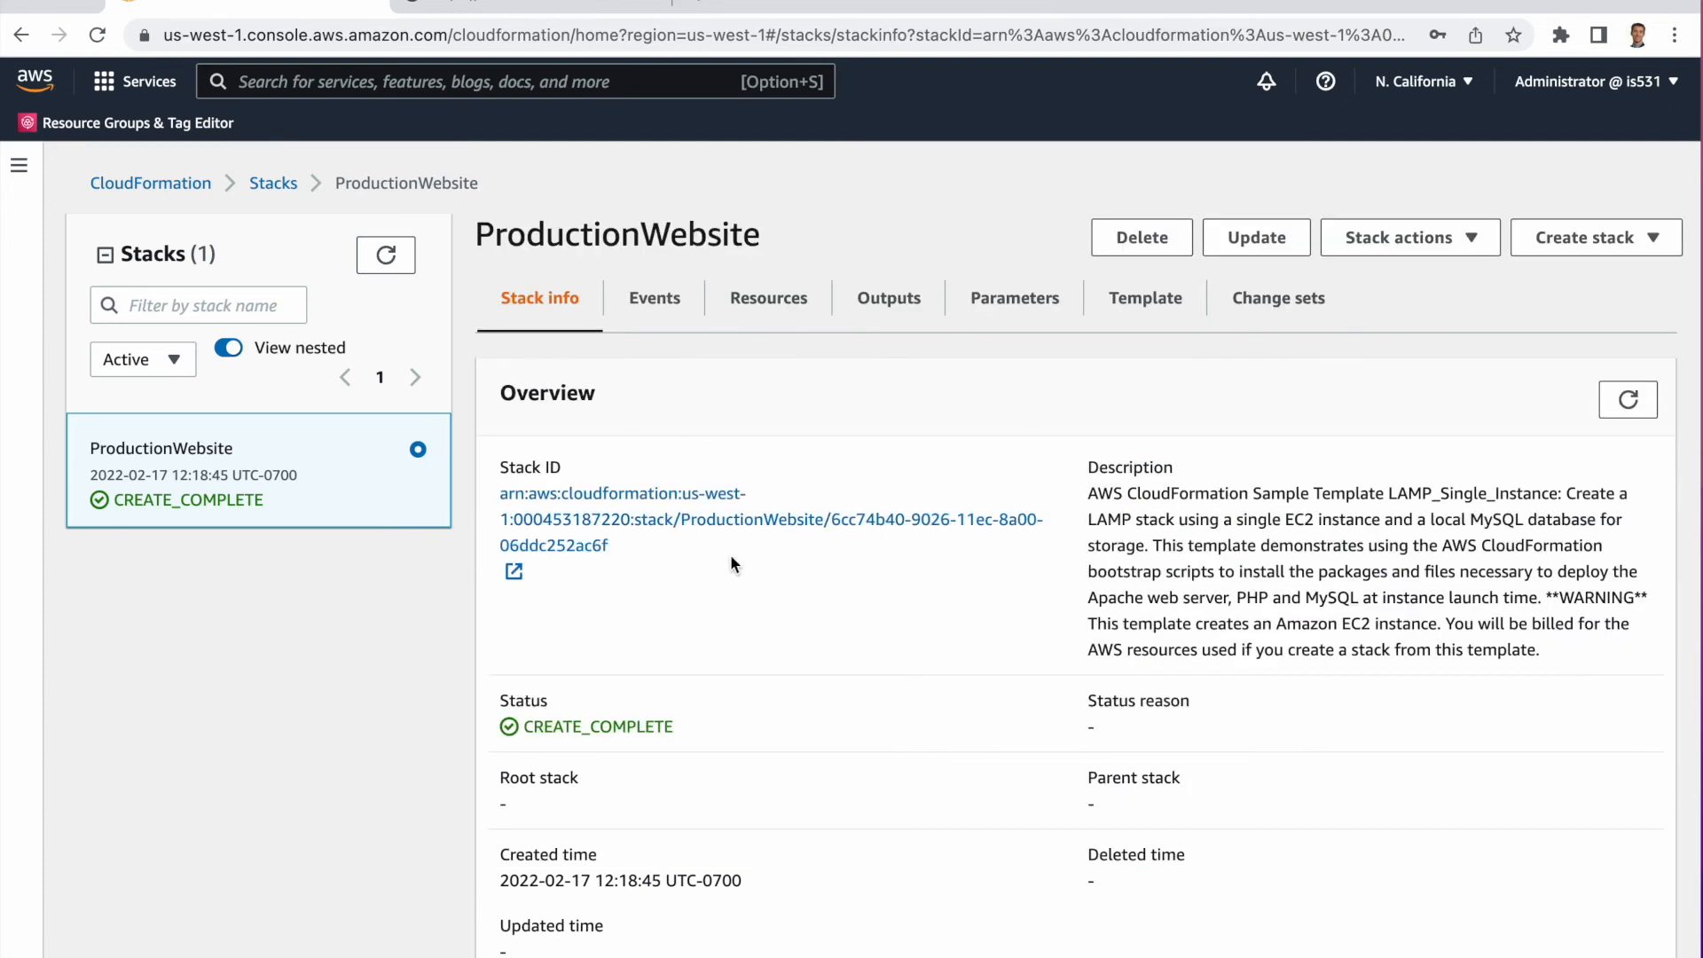
scroll(731, 555, down, 3)
scroll(731, 555, down, 7)
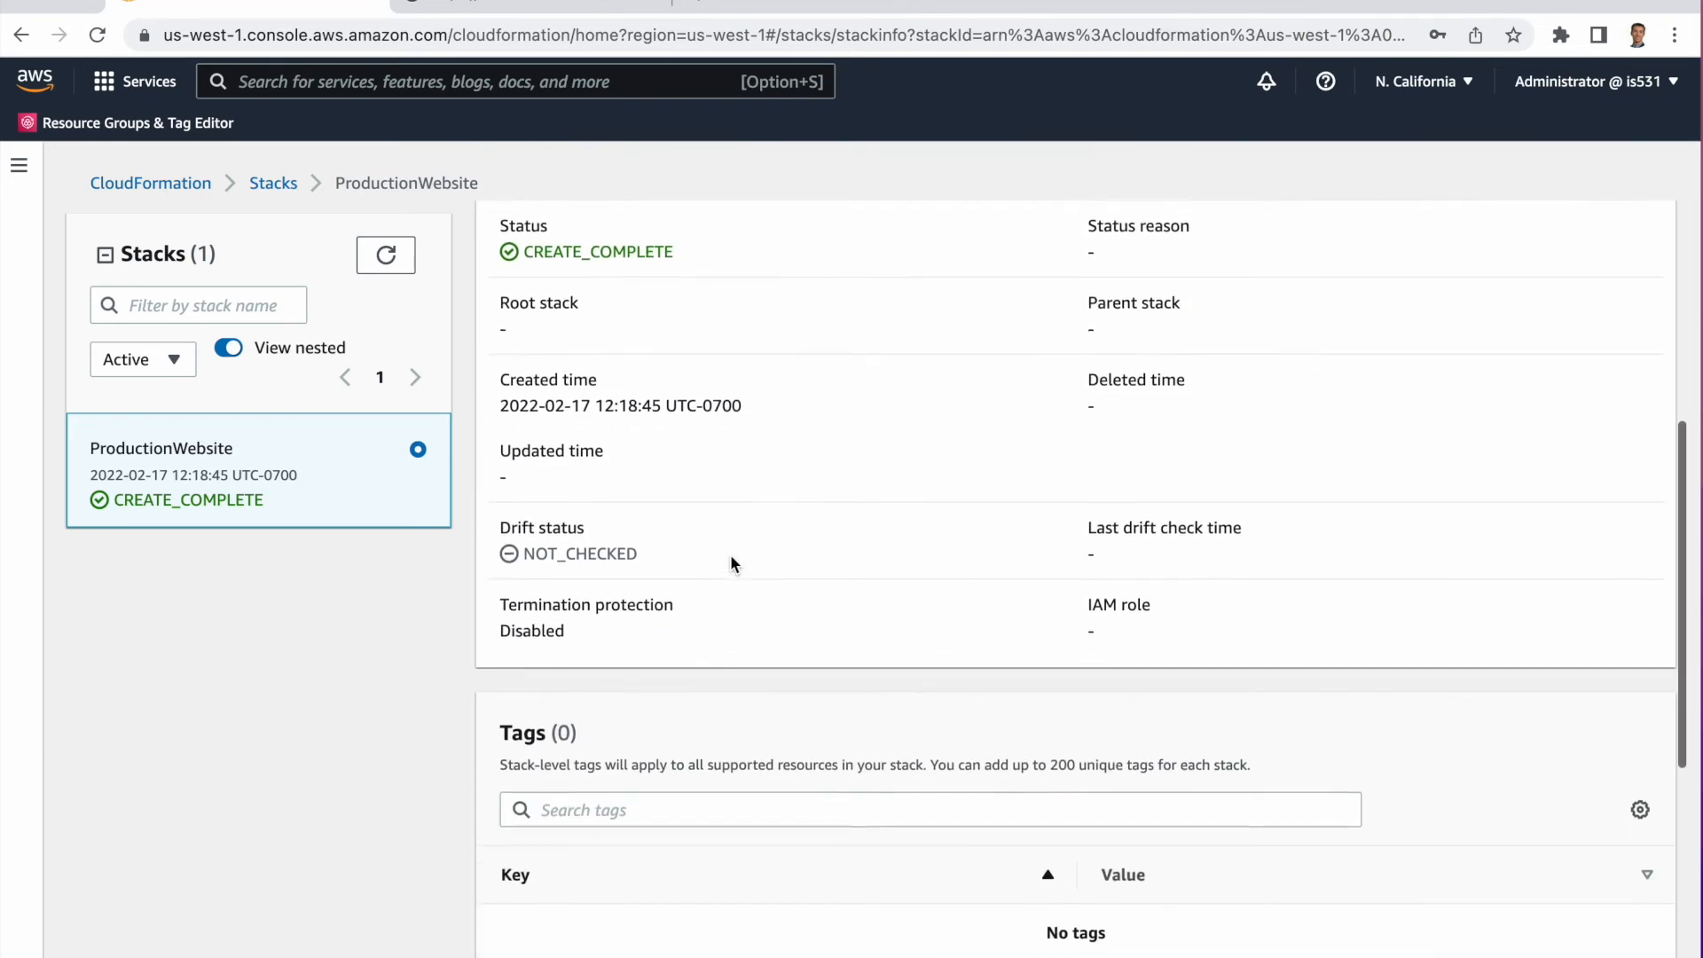
scroll(731, 555, up, 10)
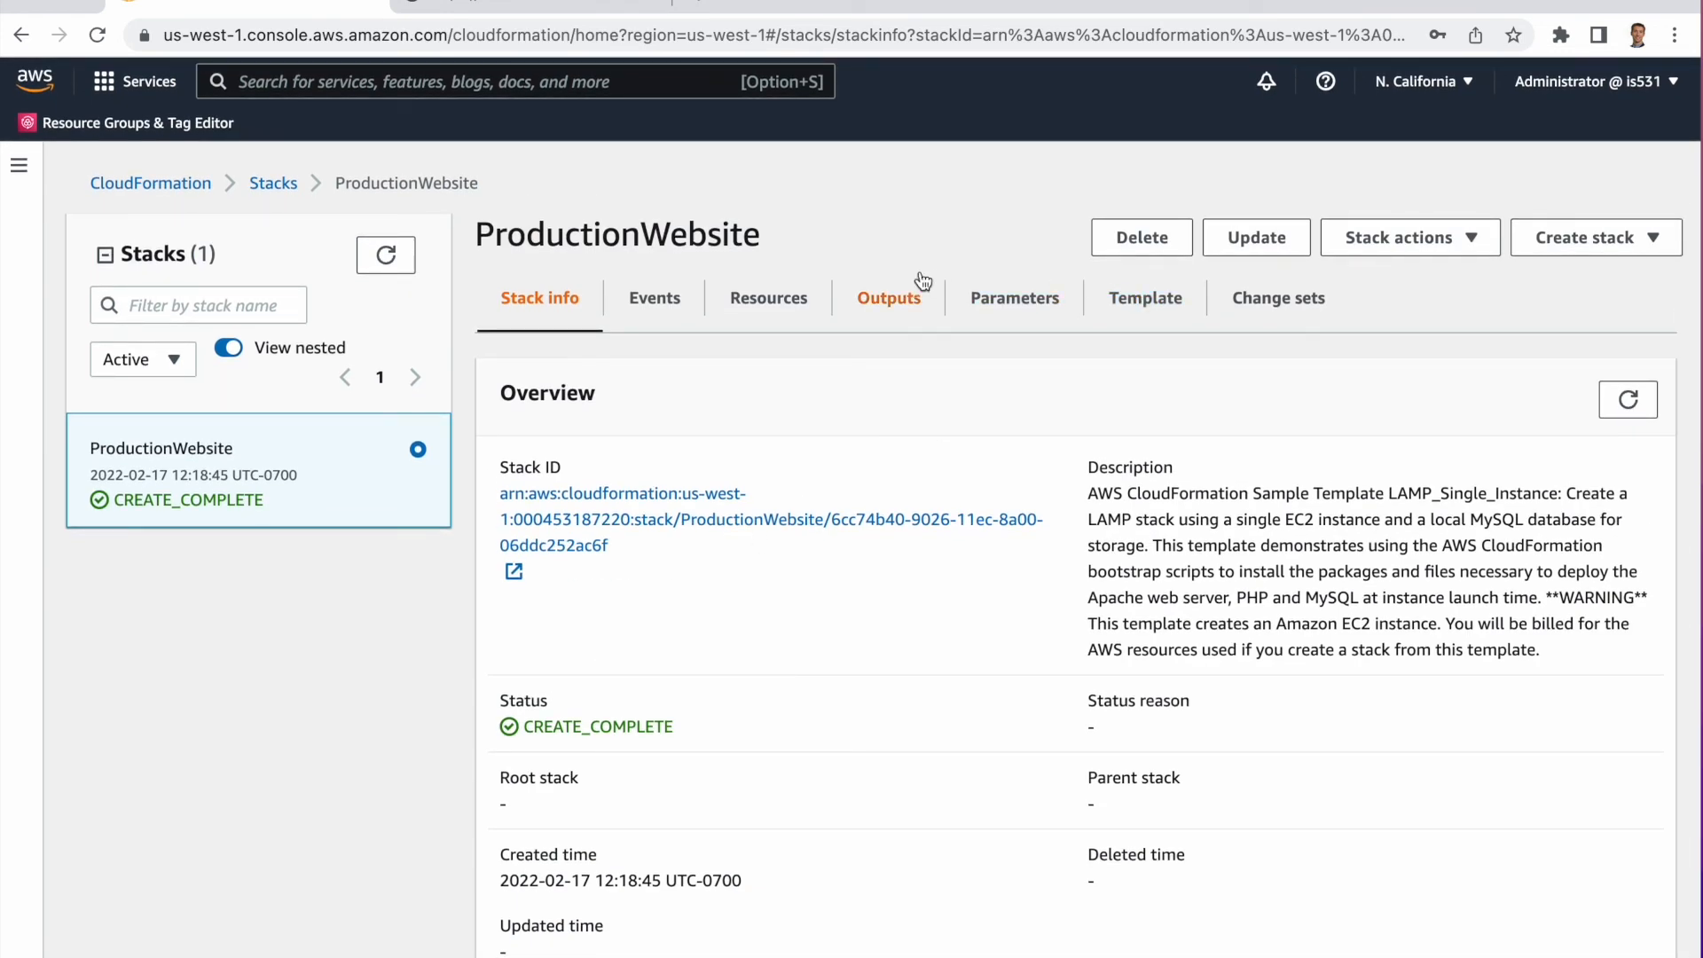
Open the stack's WebsiteURL output in a new tab to view the deployed PHP sample page, then return to the console.
click(885, 304)
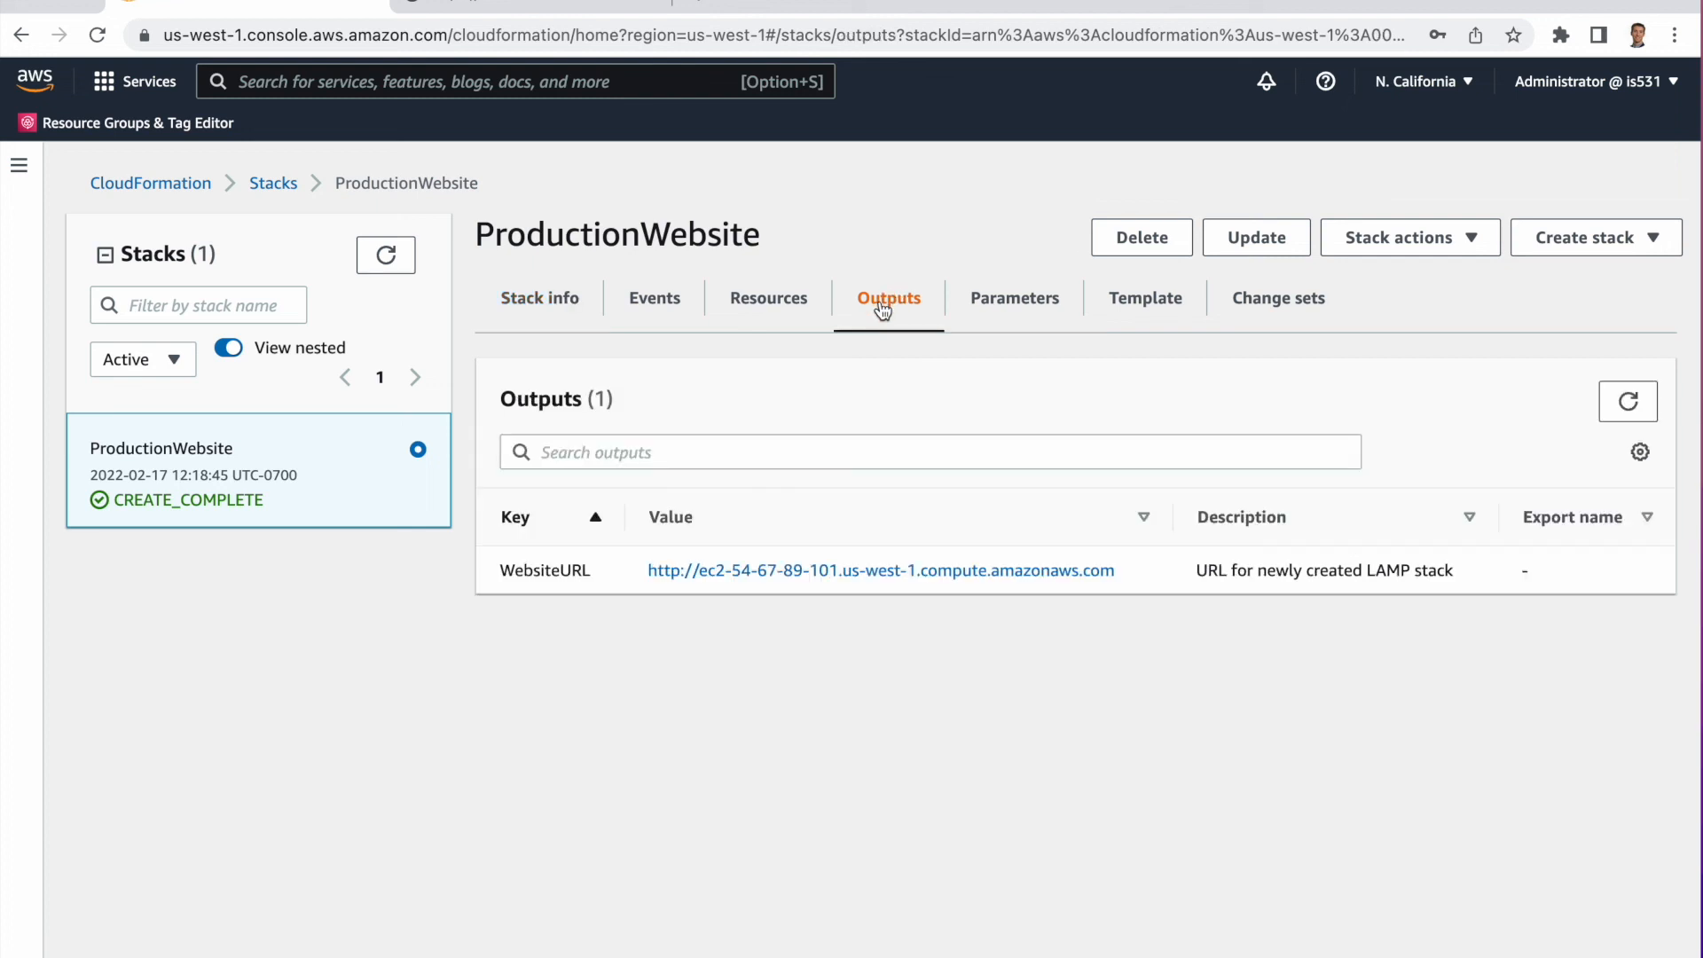
right_click(785, 580)
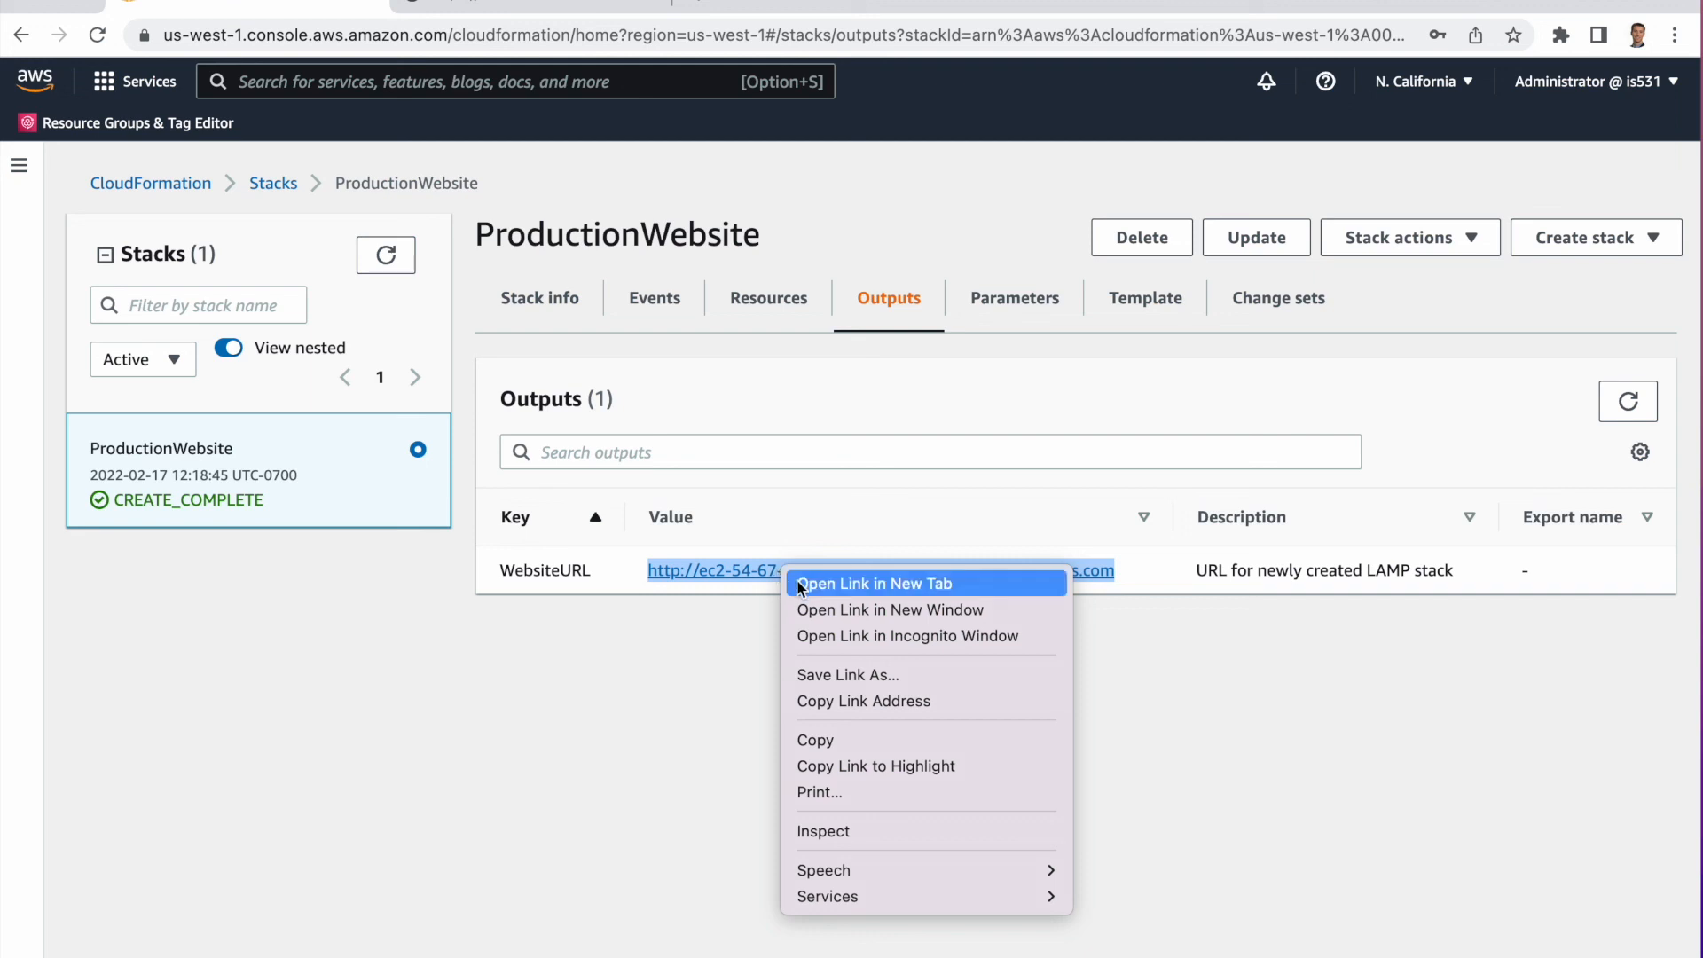
click(799, 583)
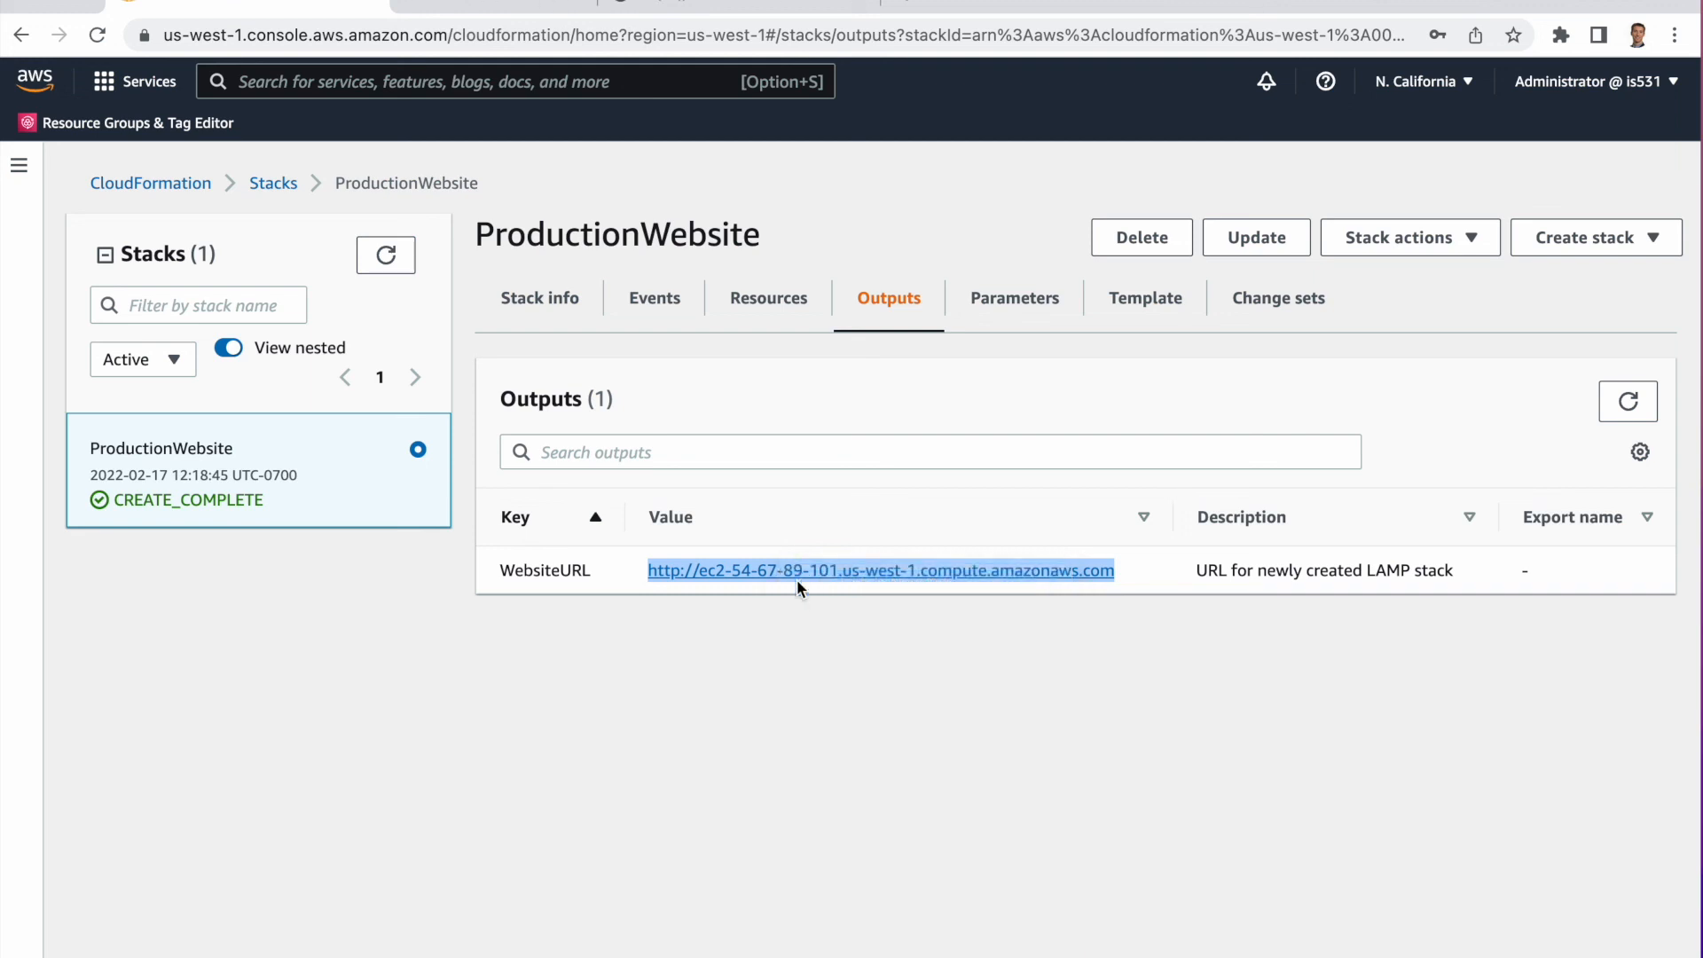
click(468, 4)
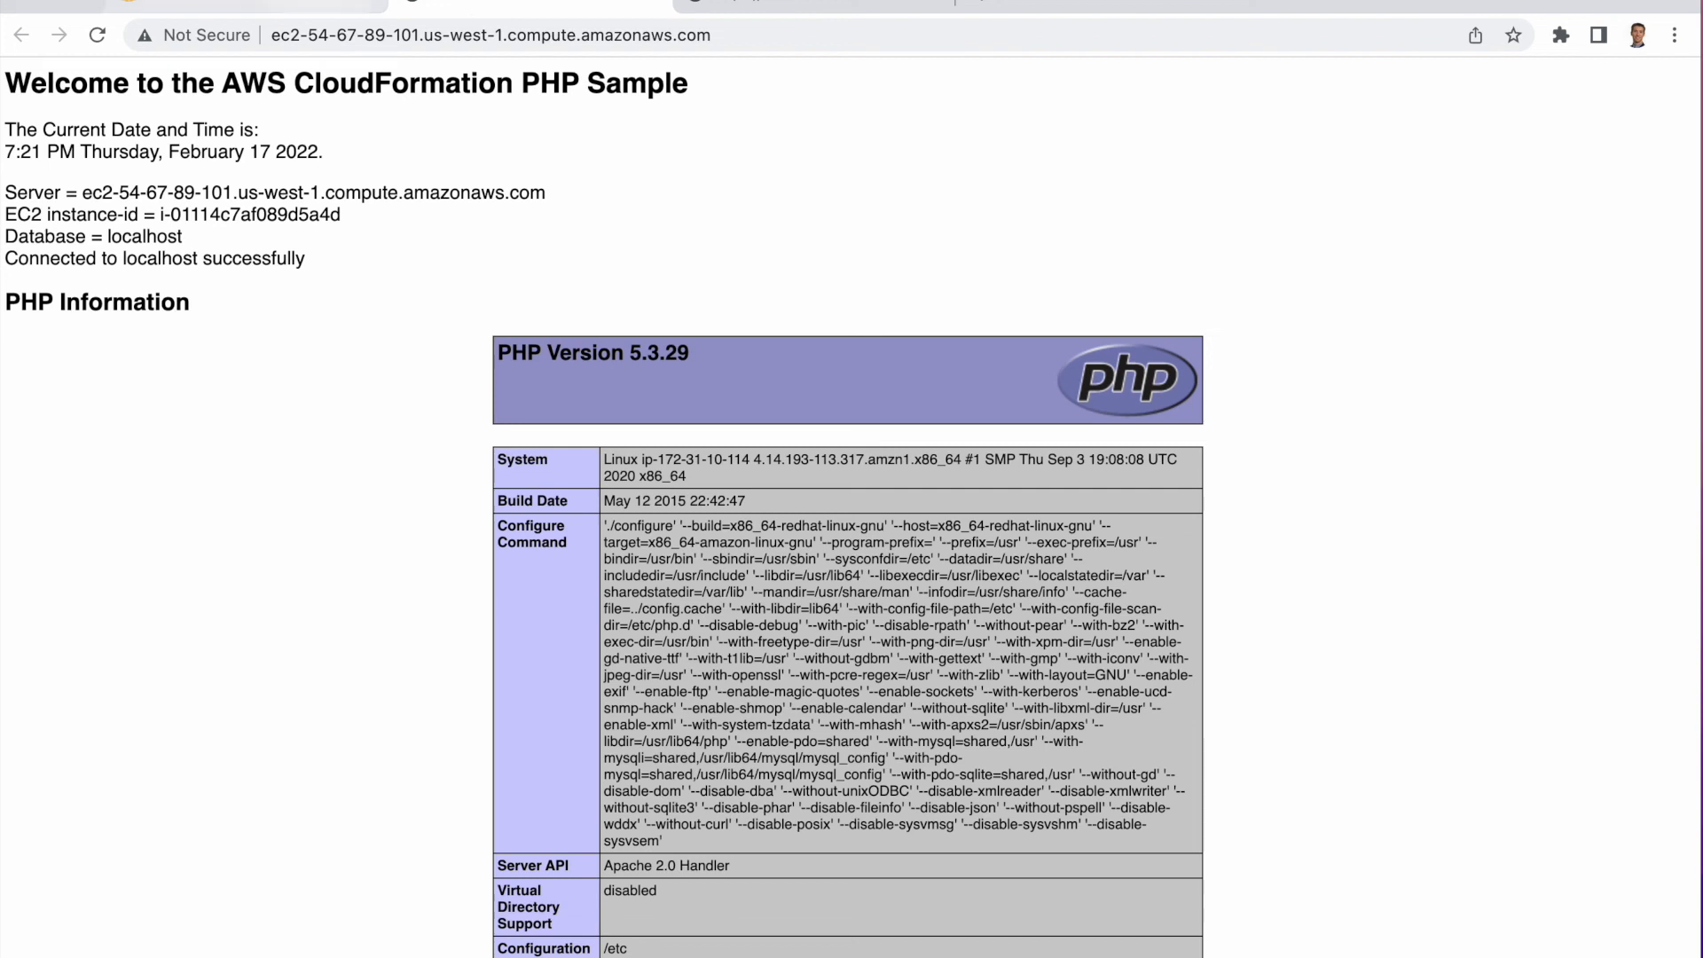
click(285, 5)
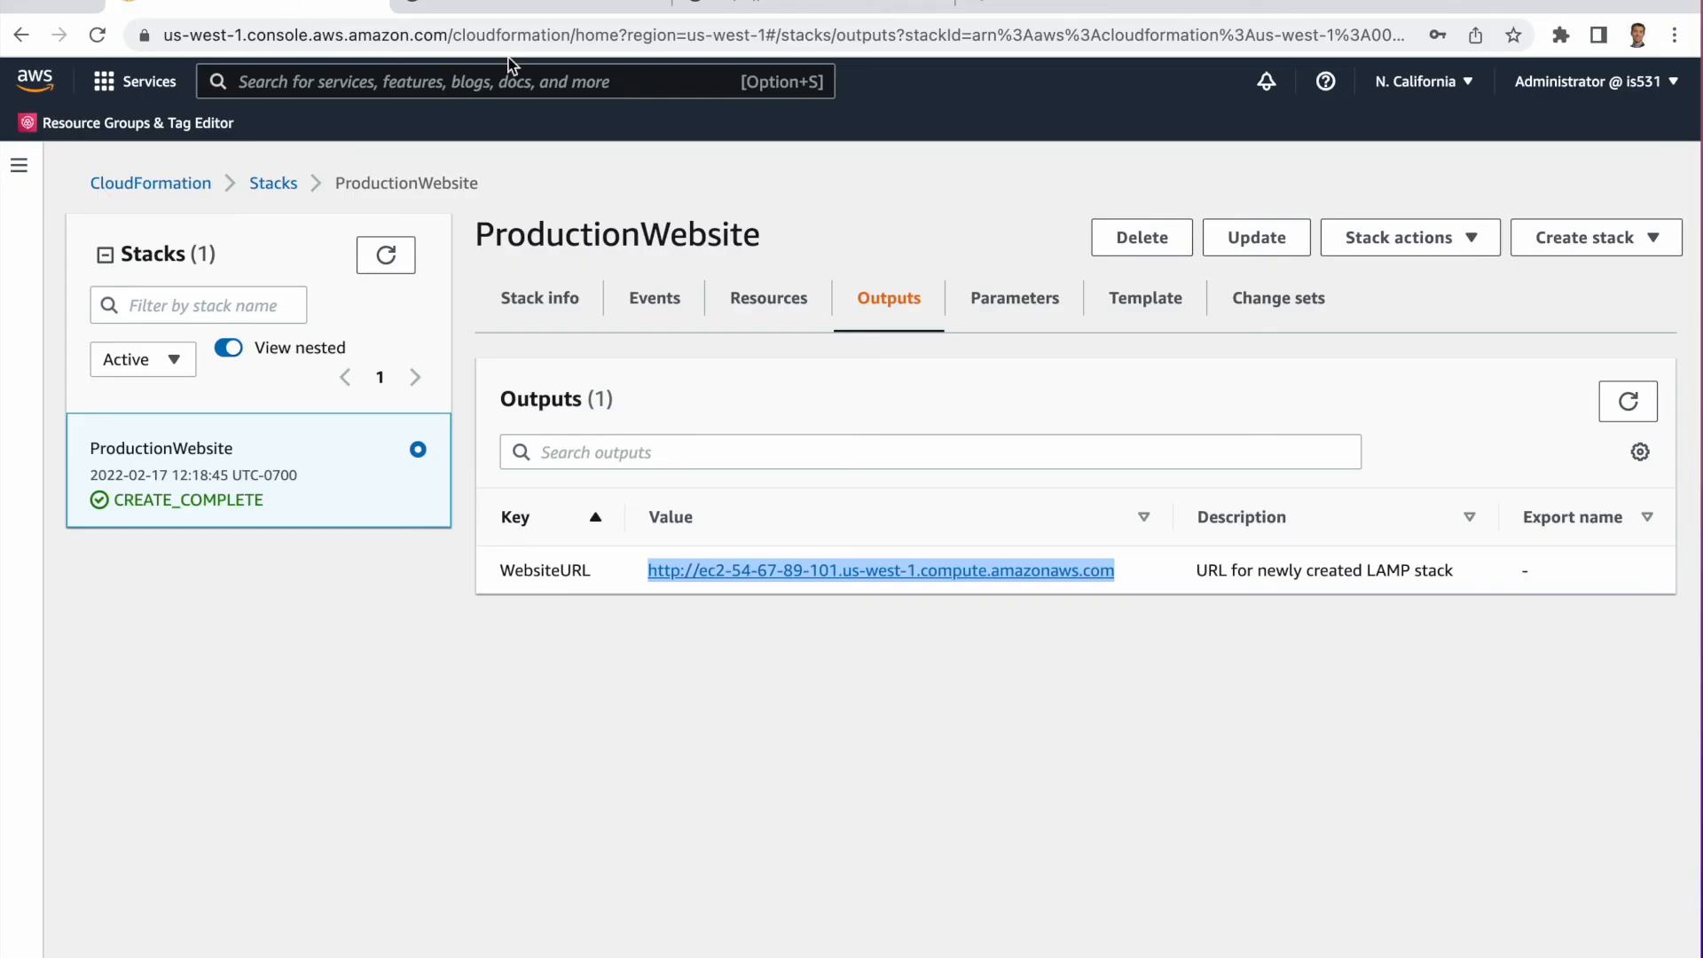
Delete the ProductionWebsite stack and open its event list to follow the deletion.
click(934, 195)
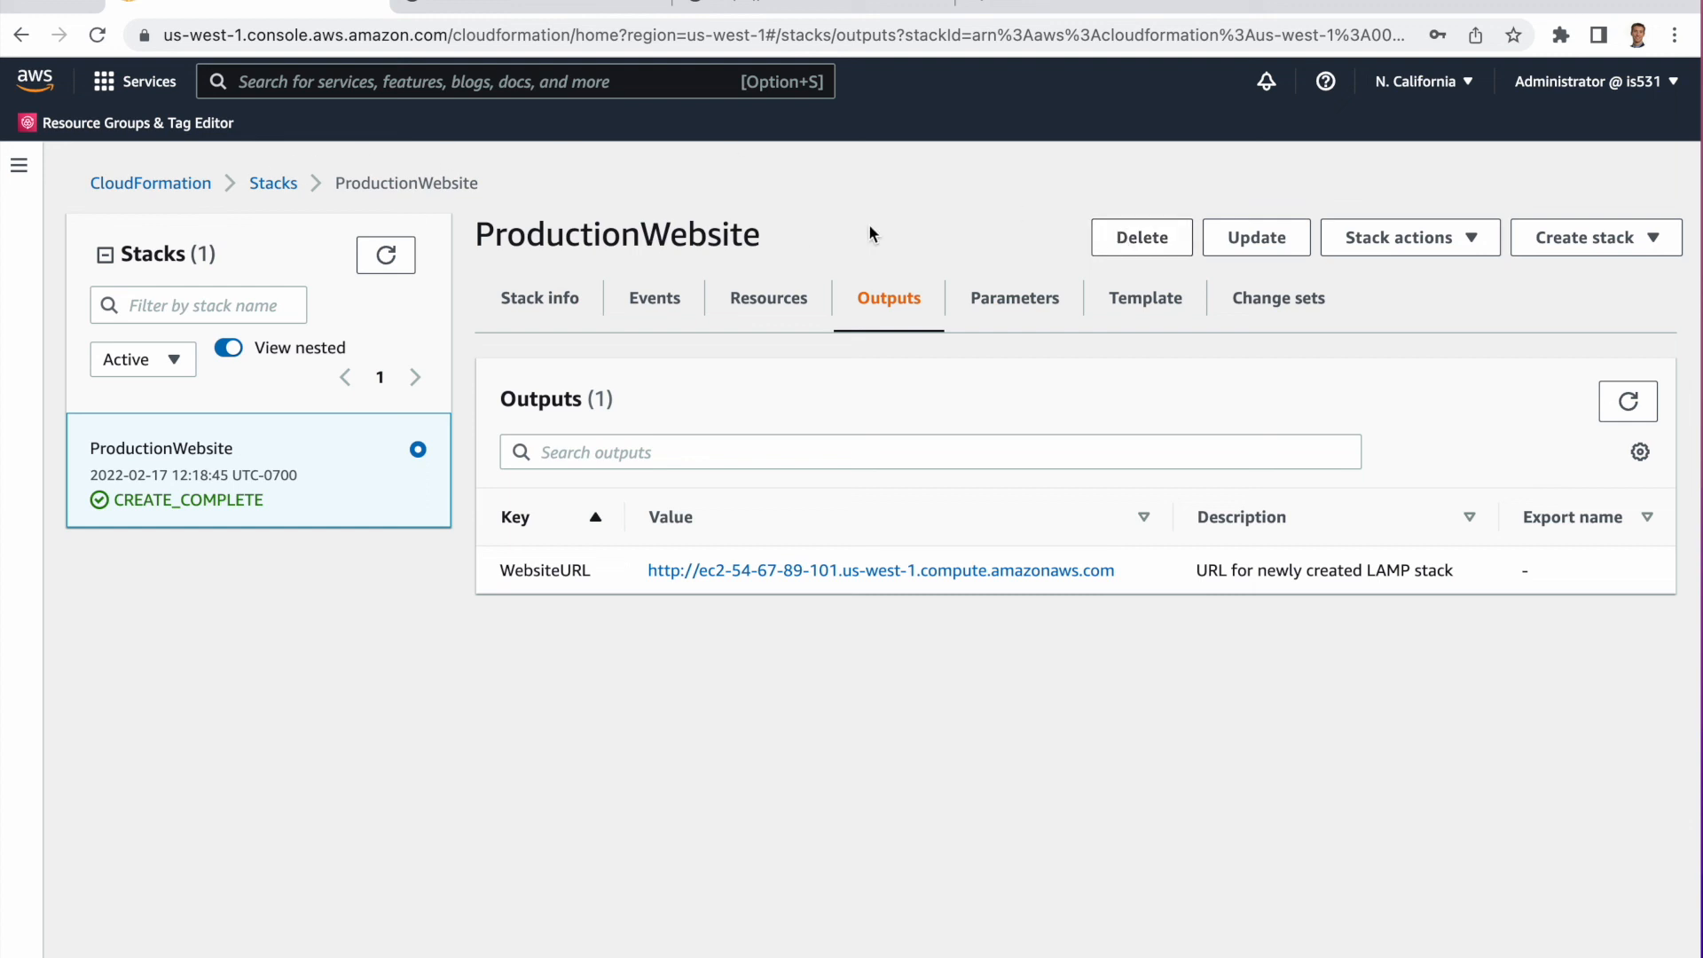
click(1144, 241)
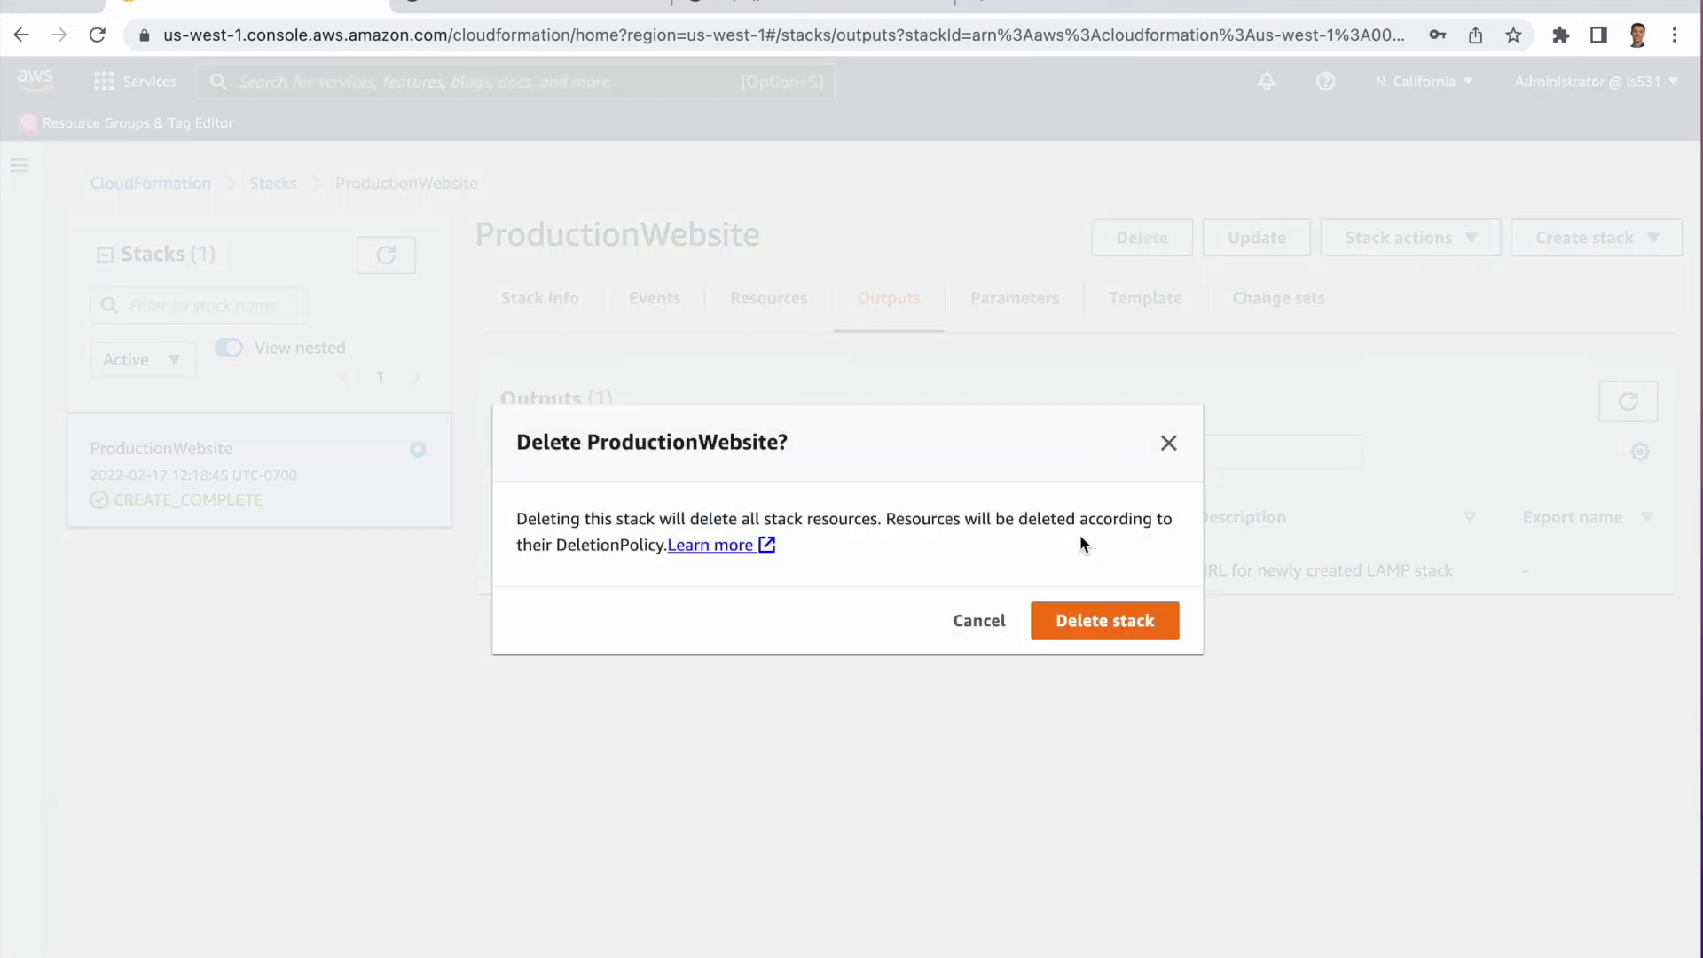
click(1080, 619)
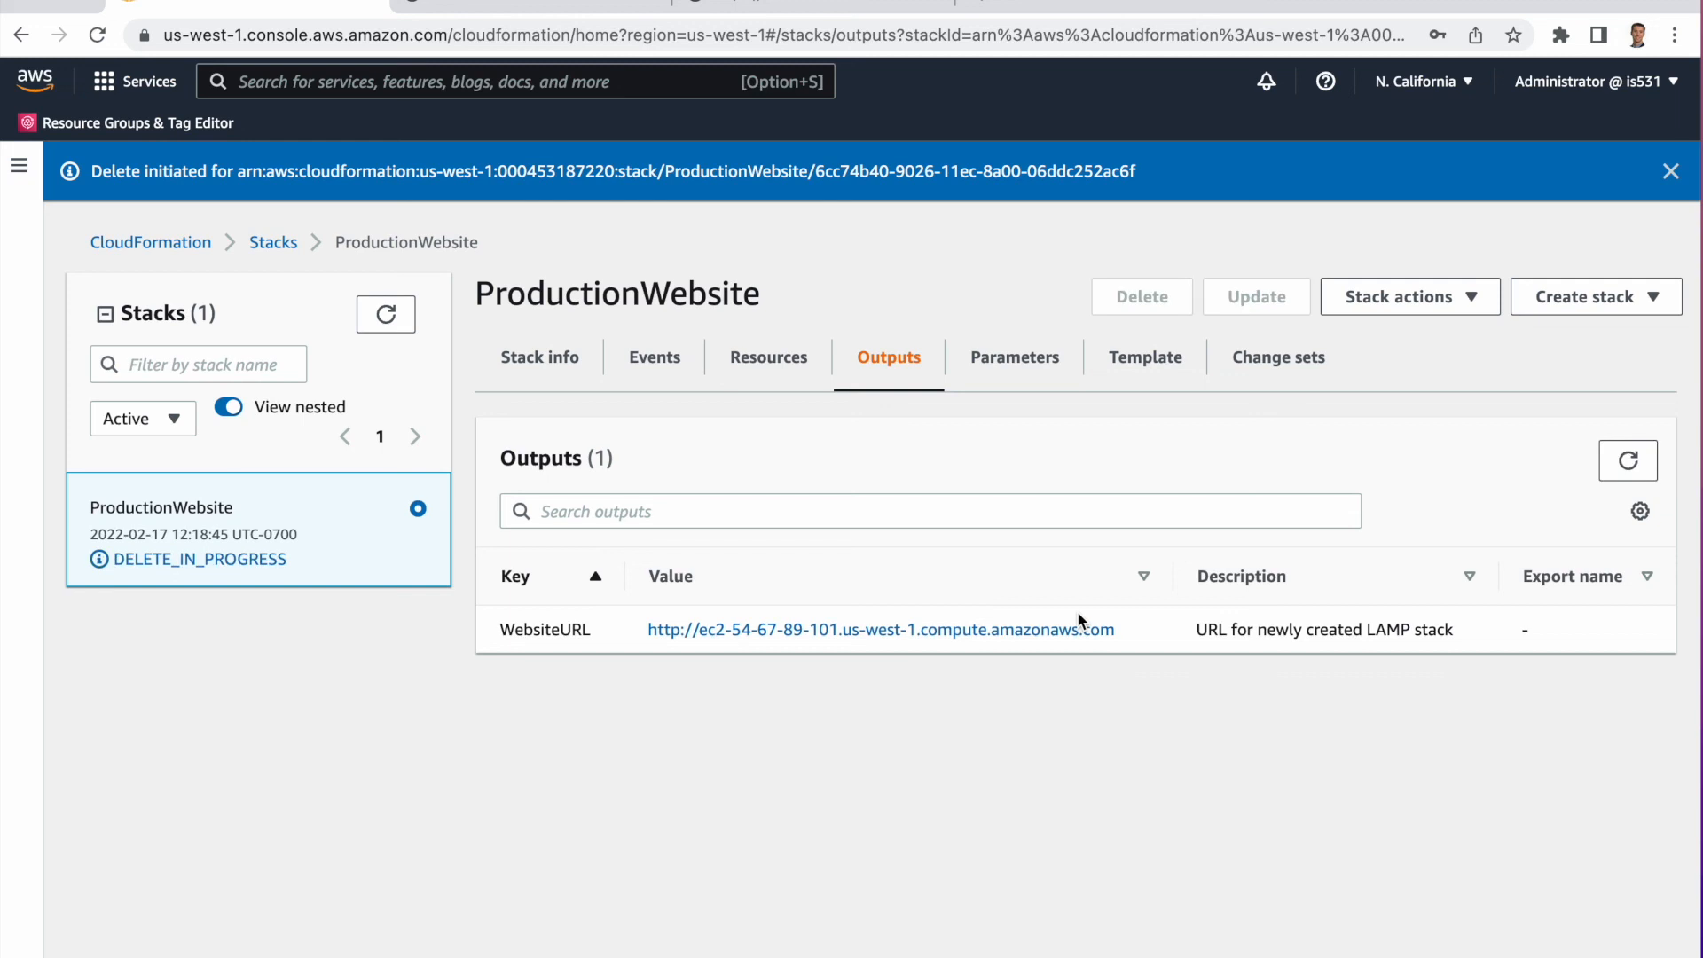
click(676, 360)
scroll(981, 556, down, 2)
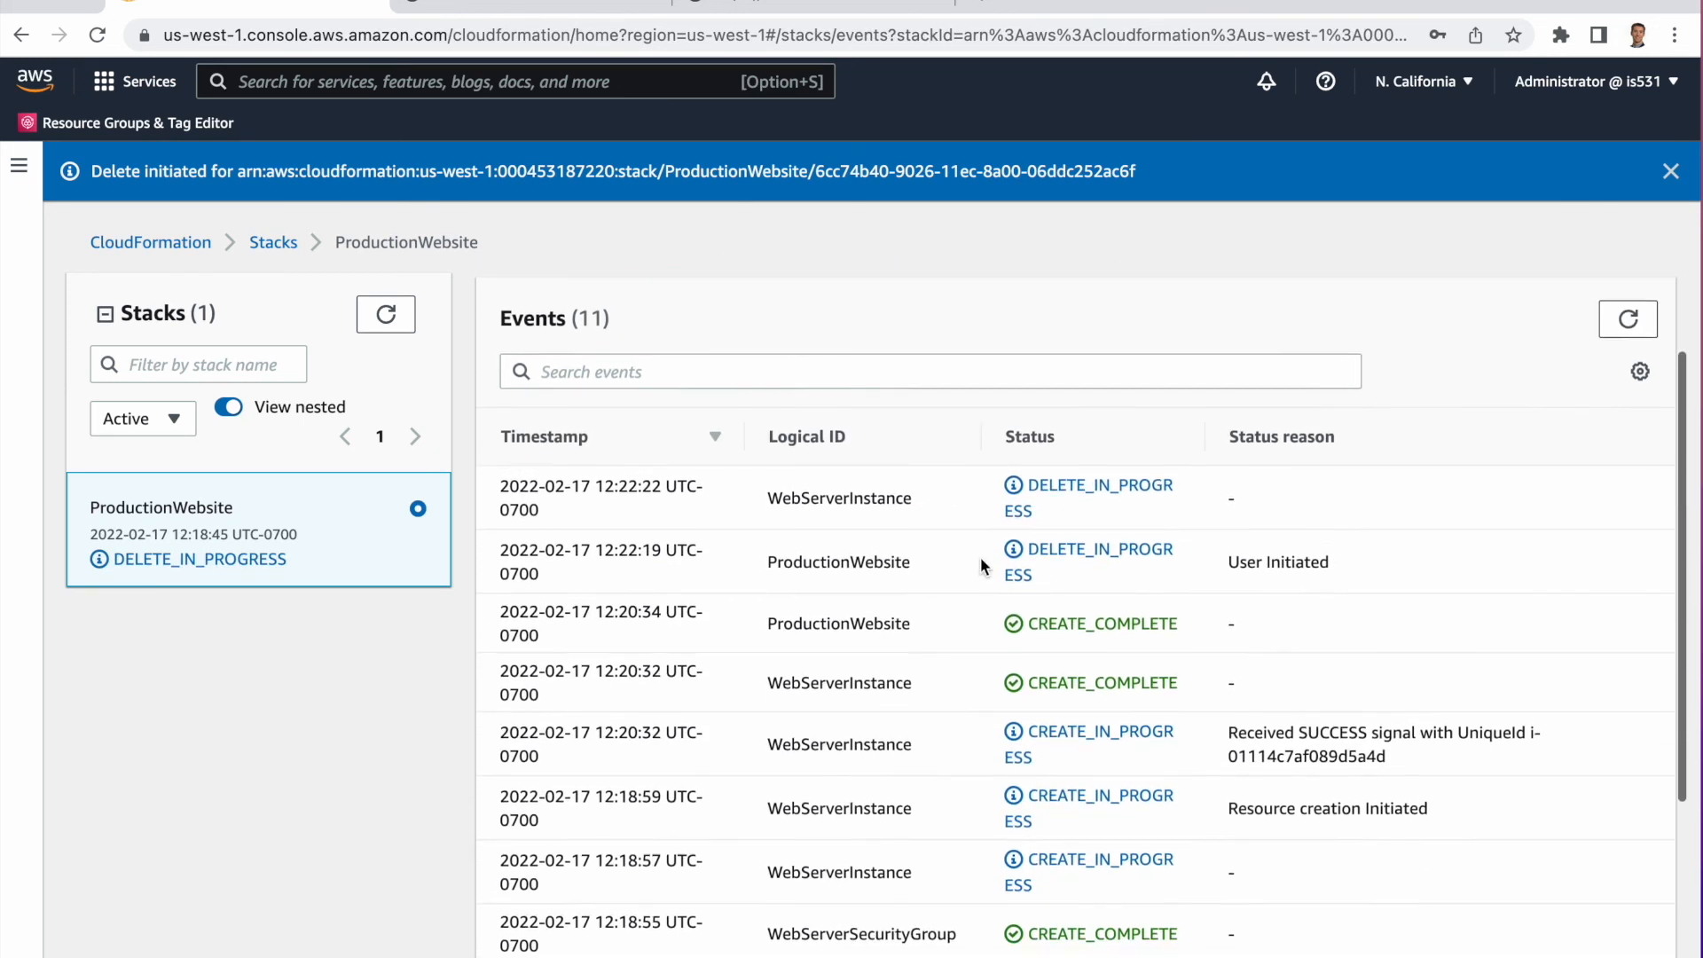